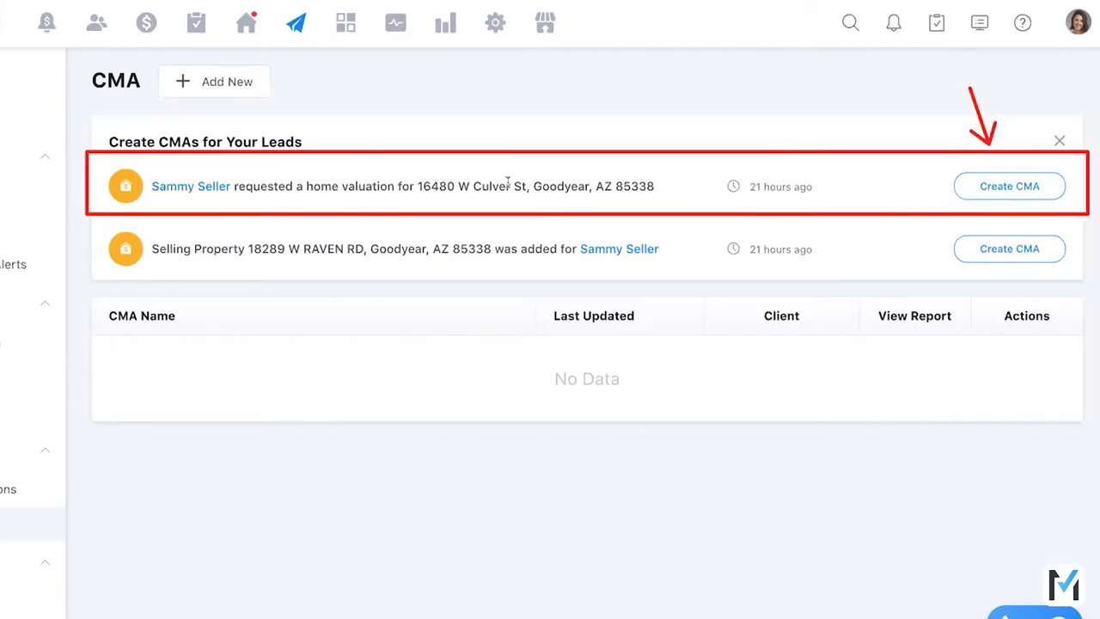
Select the requested property's address in the valuation request, then deselect it
{"action": "left_click_drag", "start_coordinate": [418, 187], "coordinate": [679, 198]}
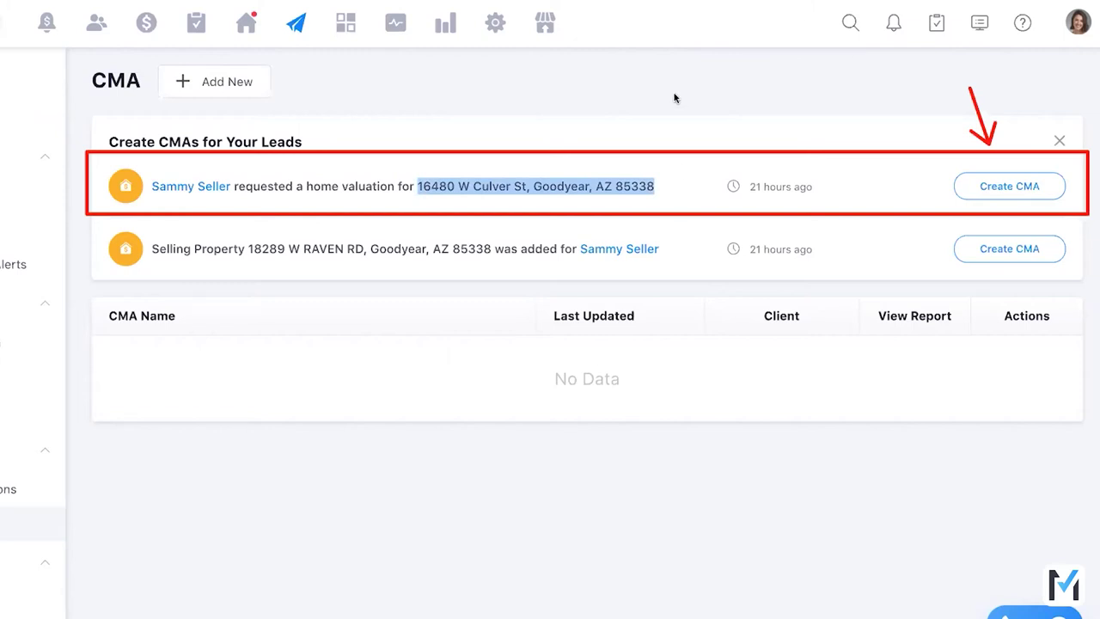
{"action": "left_click", "coordinate": [614, 101]}
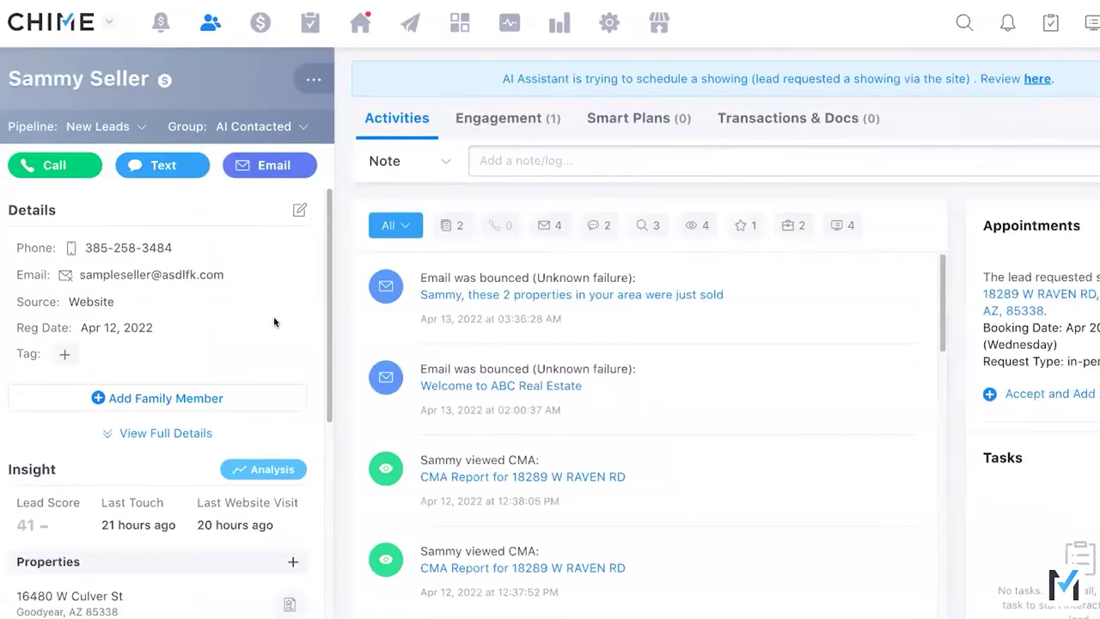
Choose Create CMA Report from the seller lead's actions menu
{"action": "scroll", "coordinate": [274, 322], "scroll_direction": "down", "scroll_amount": 5}
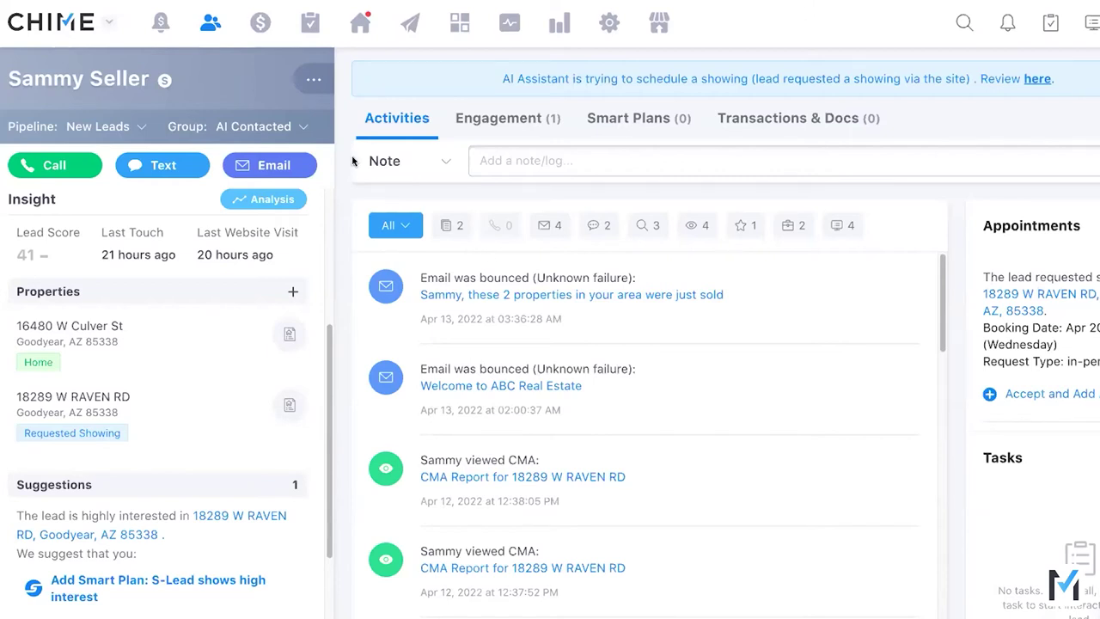
{"action": "left_click", "coordinate": [312, 76]}
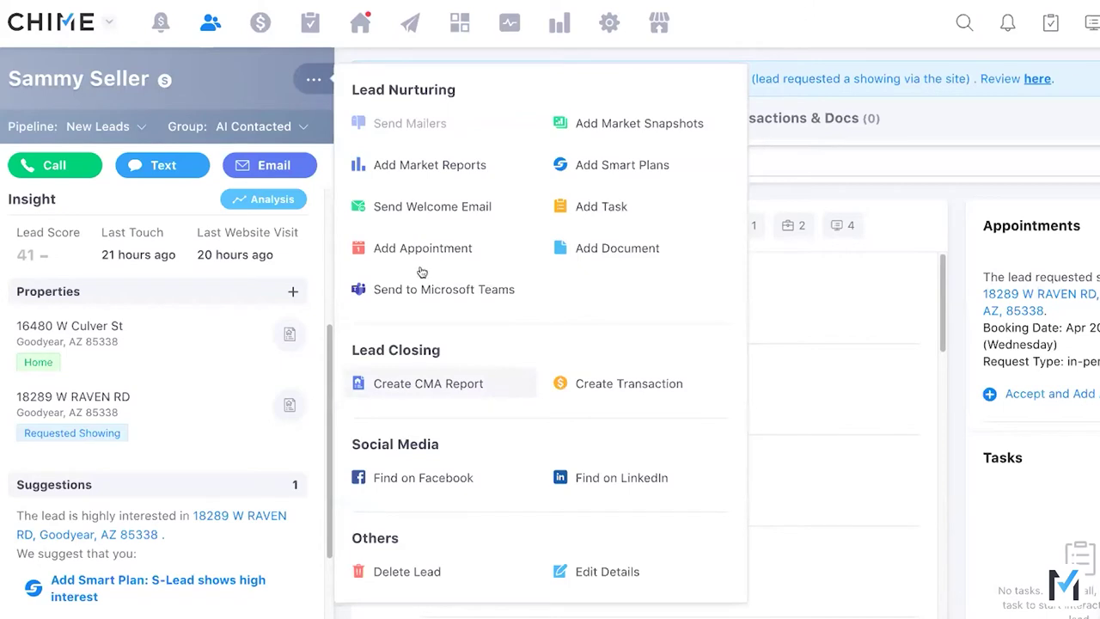
{"action": "left_click", "coordinate": [239, 80]}
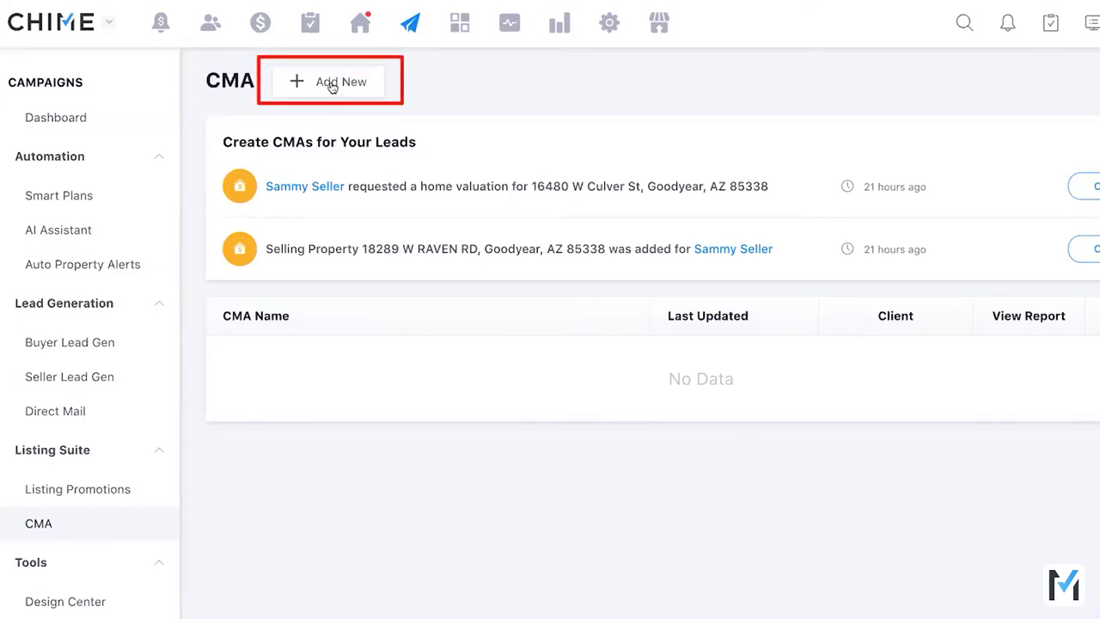
Start a new Seller CMA report and set the seller lead's contact as client
{"action": "left_click", "coordinate": [332, 83]}
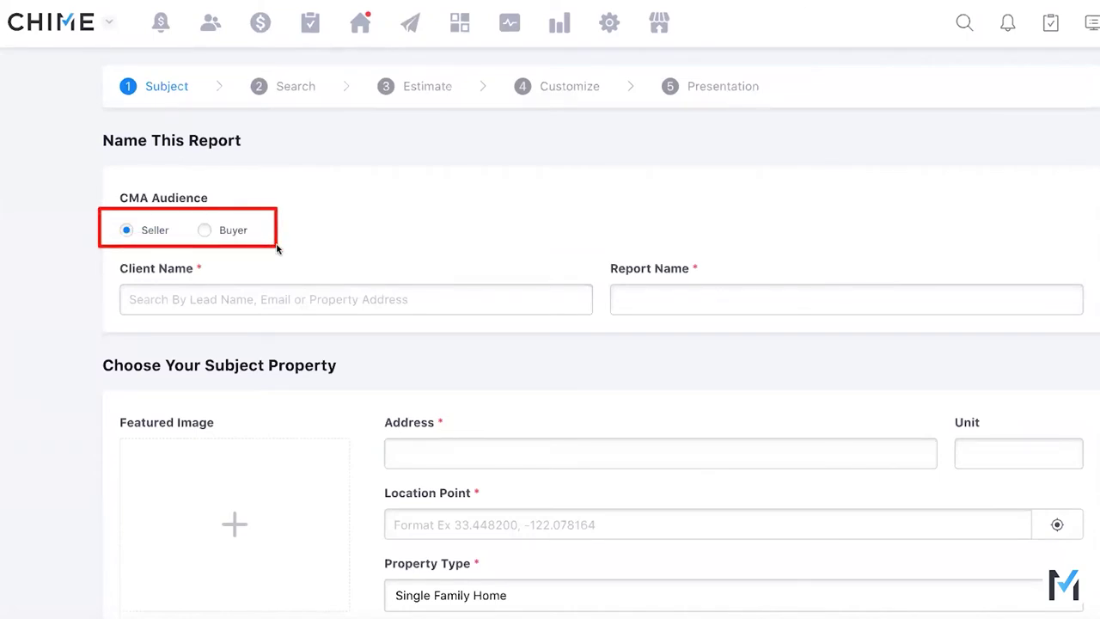
{"action": "left_click", "coordinate": [260, 299]}
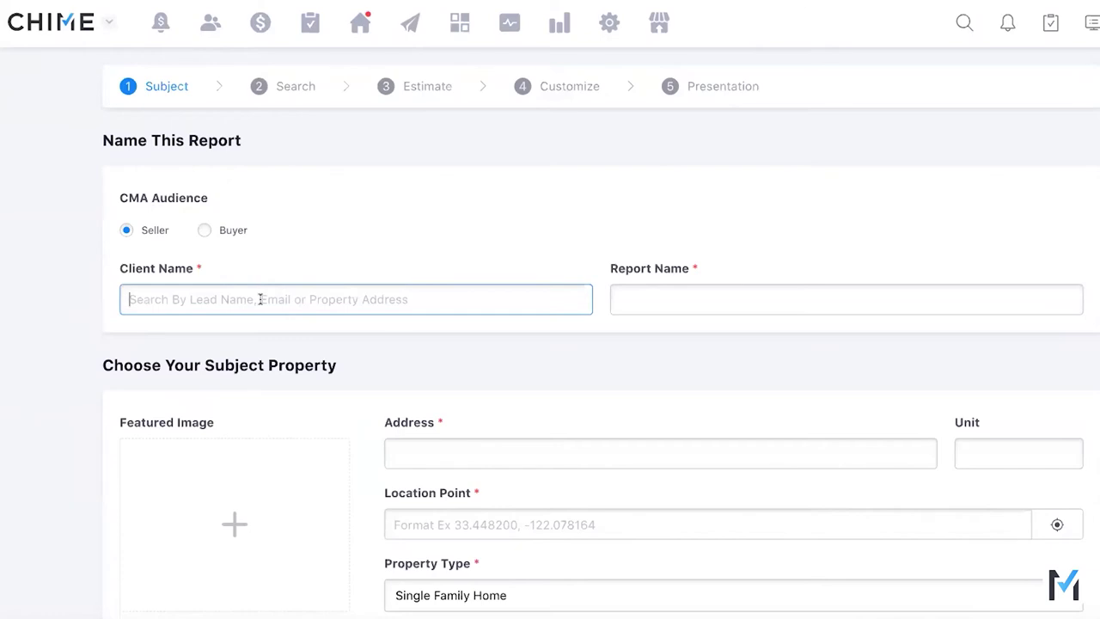
{"action": "type", "text": "Sammy Seller"}
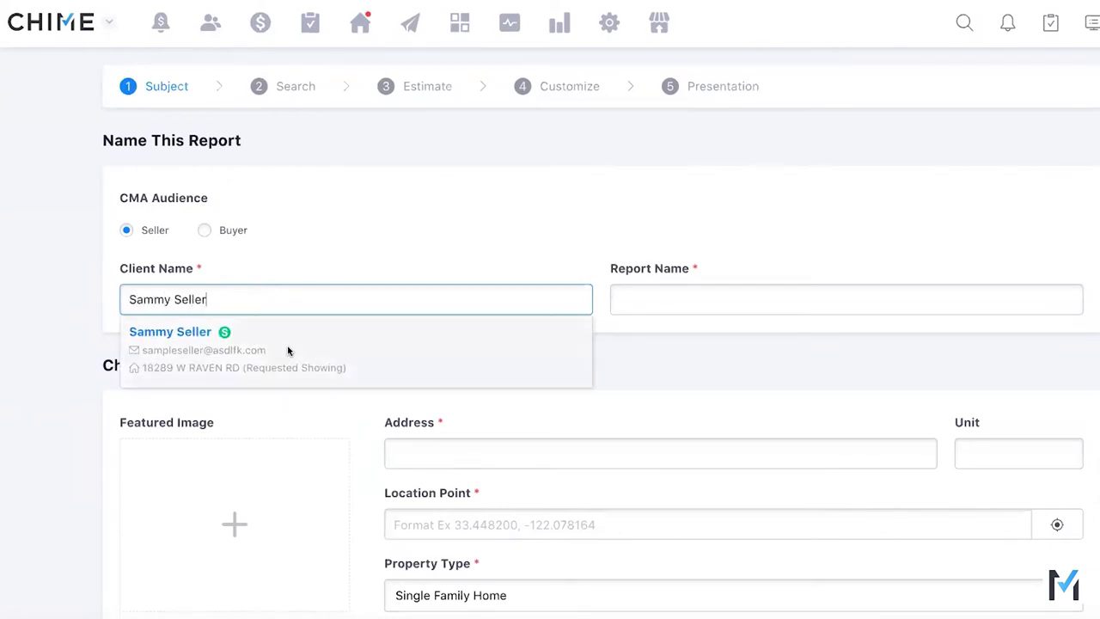
{"action": "left_click", "coordinate": [288, 346]}
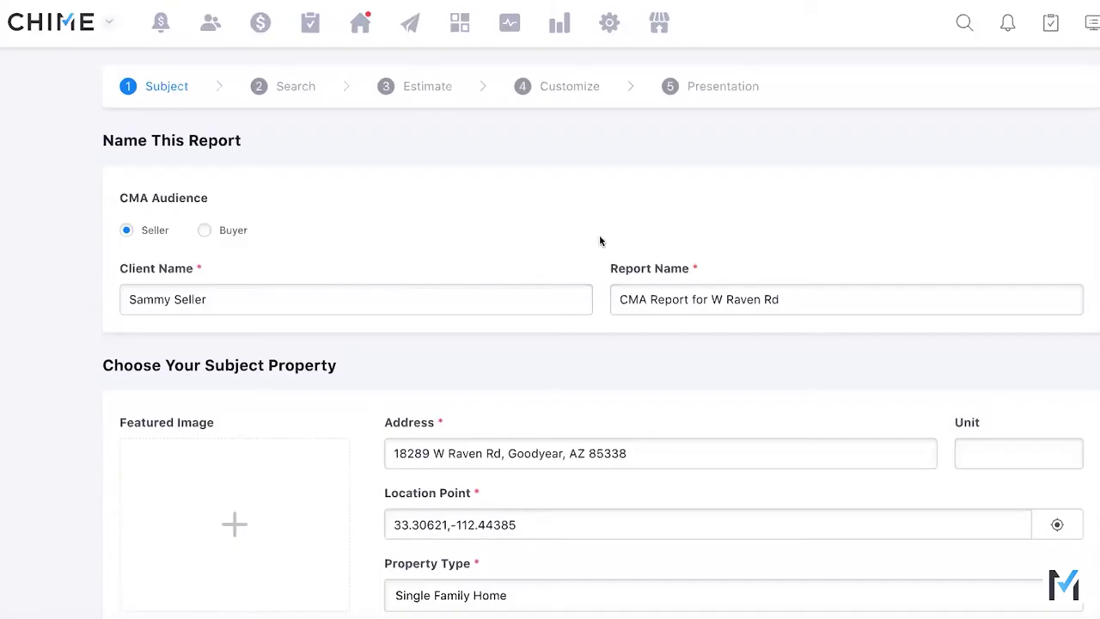
{"action": "scroll", "coordinate": [599, 241], "scroll_direction": "down", "scroll_amount": 1}
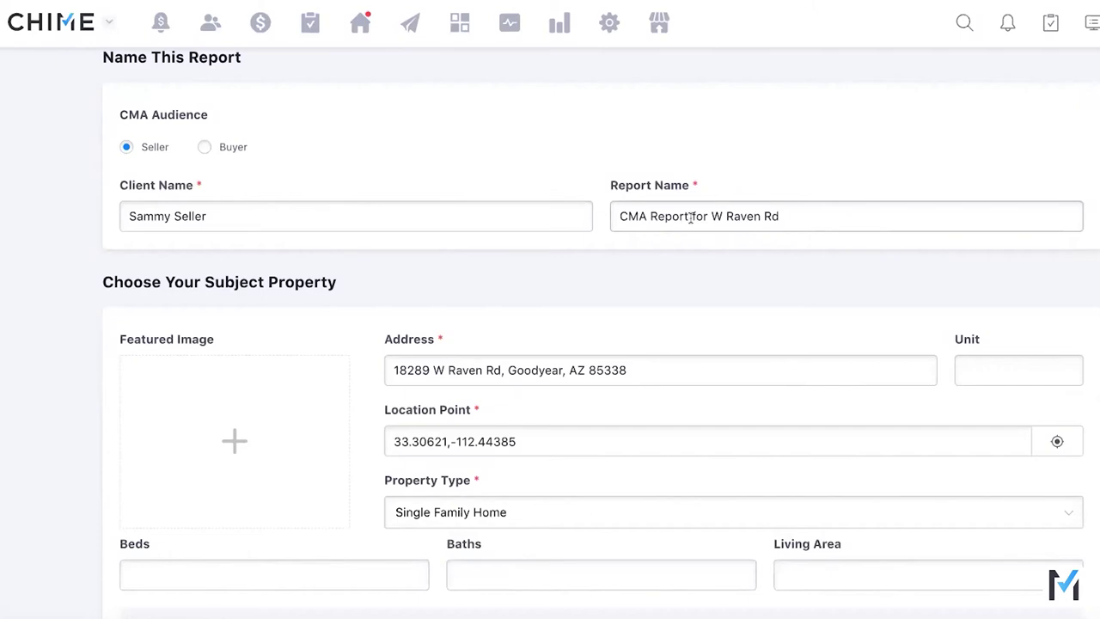
Replace the street in the report name with the client's name
{"action": "left_click_drag", "start_coordinate": [711, 216], "coordinate": [837, 217]}
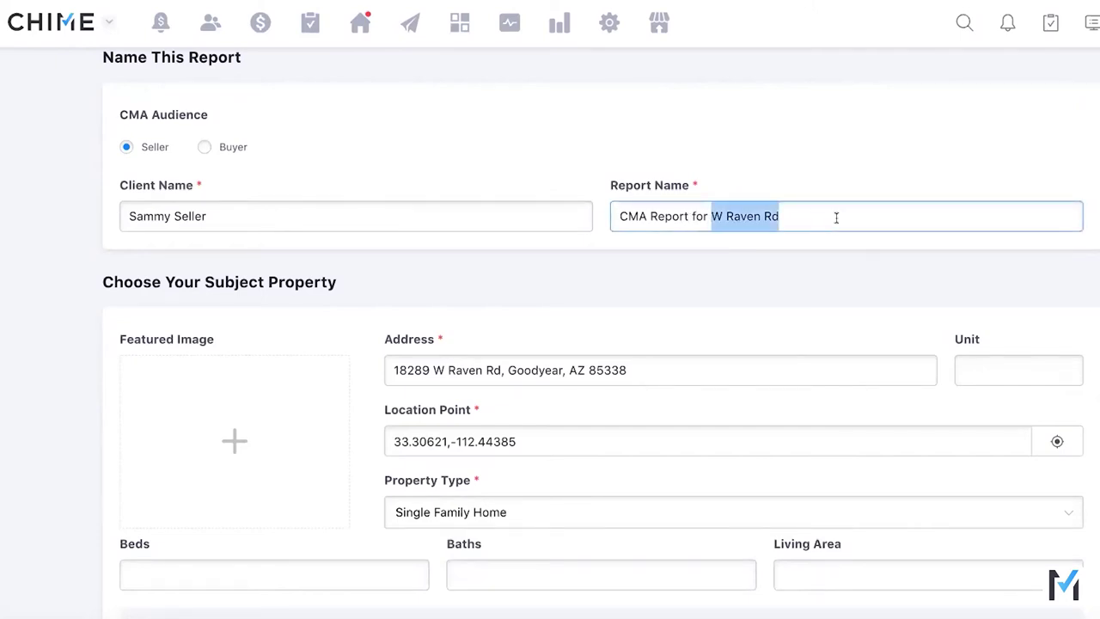
{"action": "type", "text": "Sammy Seller"}
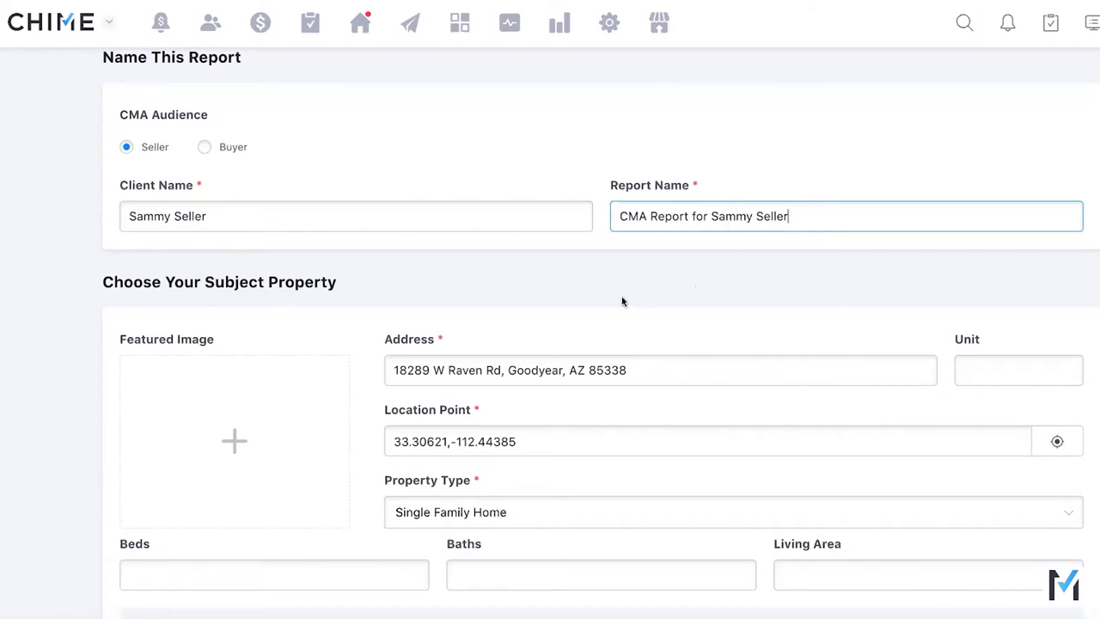
{"action": "scroll", "coordinate": [601, 277], "scroll_direction": "down", "scroll_amount": 1}
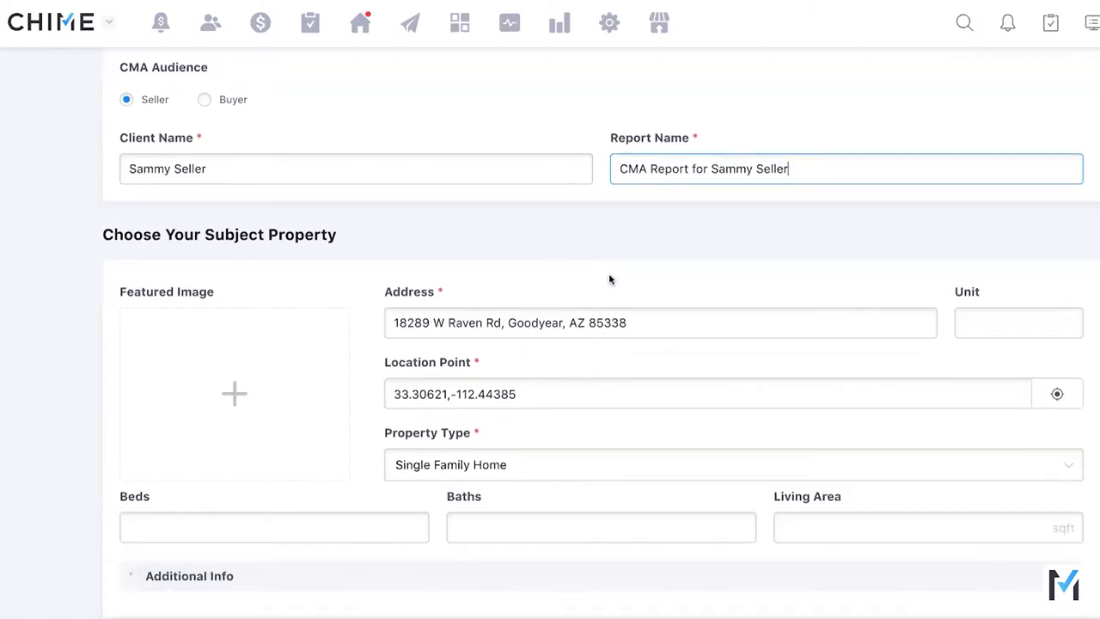
{"action": "left_click", "coordinate": [657, 325]}
{"action": "key", "text": "ctrl+a"}
{"action": "key", "text": "BackSpace"}
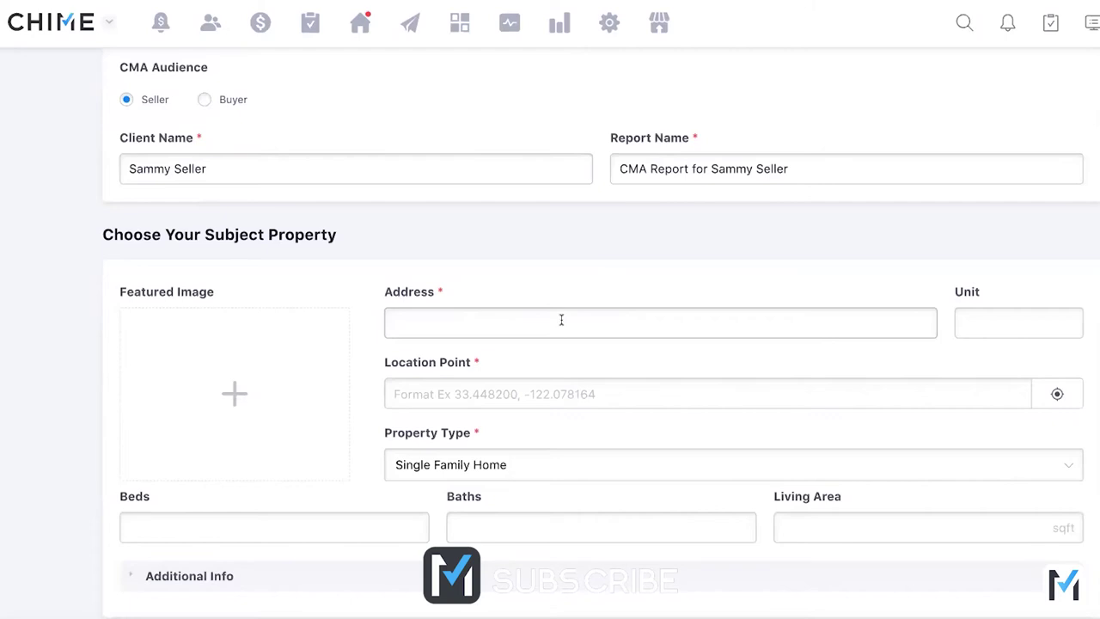
{"action": "left_click", "coordinate": [529, 321]}
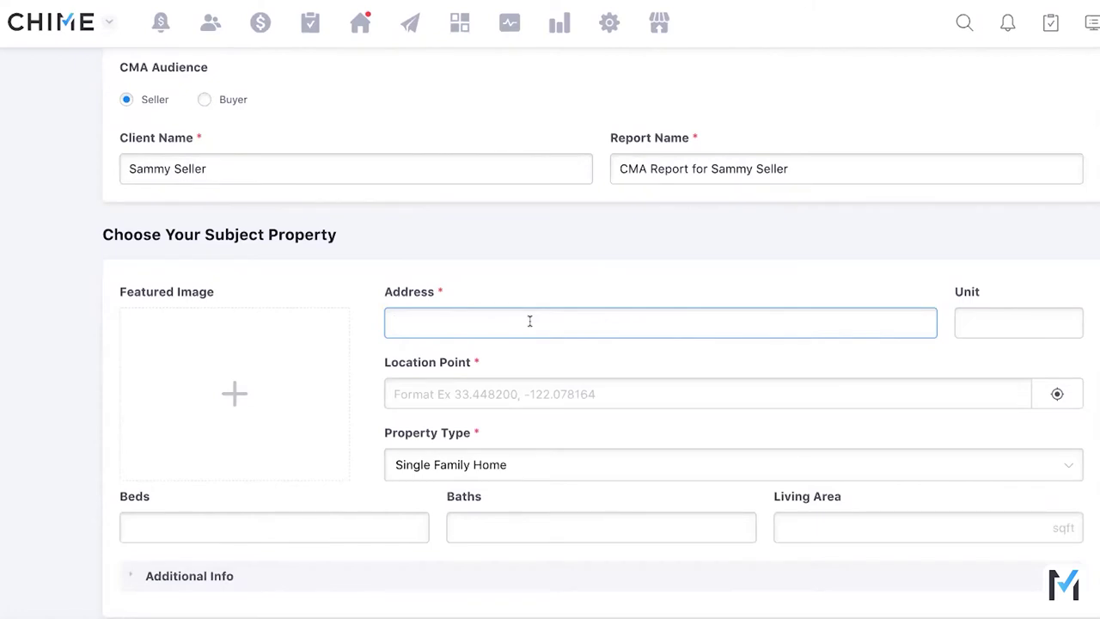
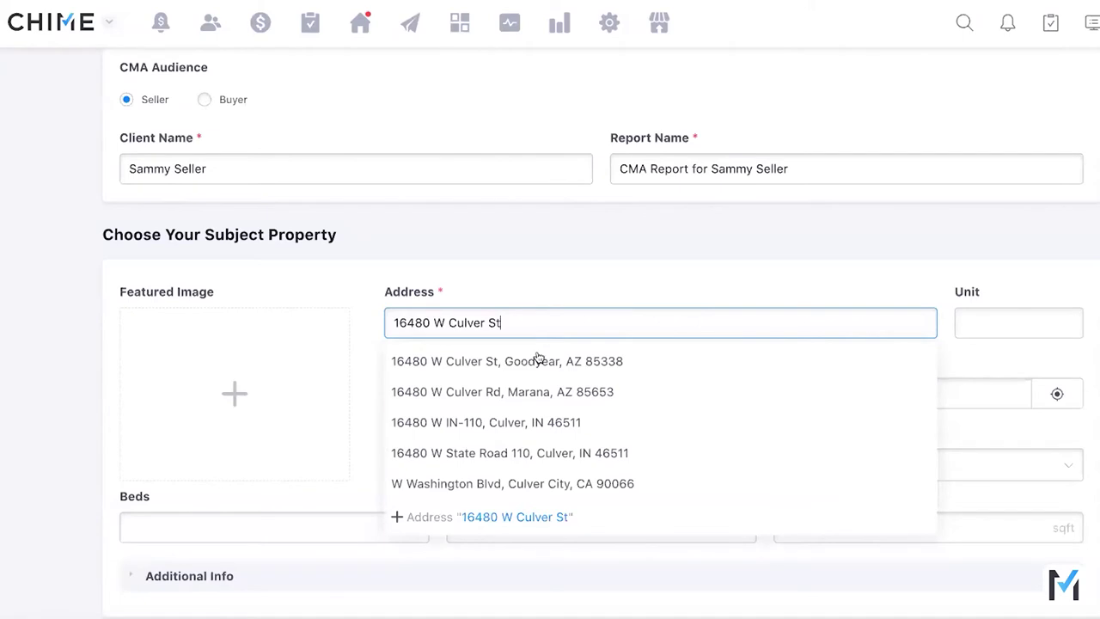
{"action": "left_click", "coordinate": [521, 364]}
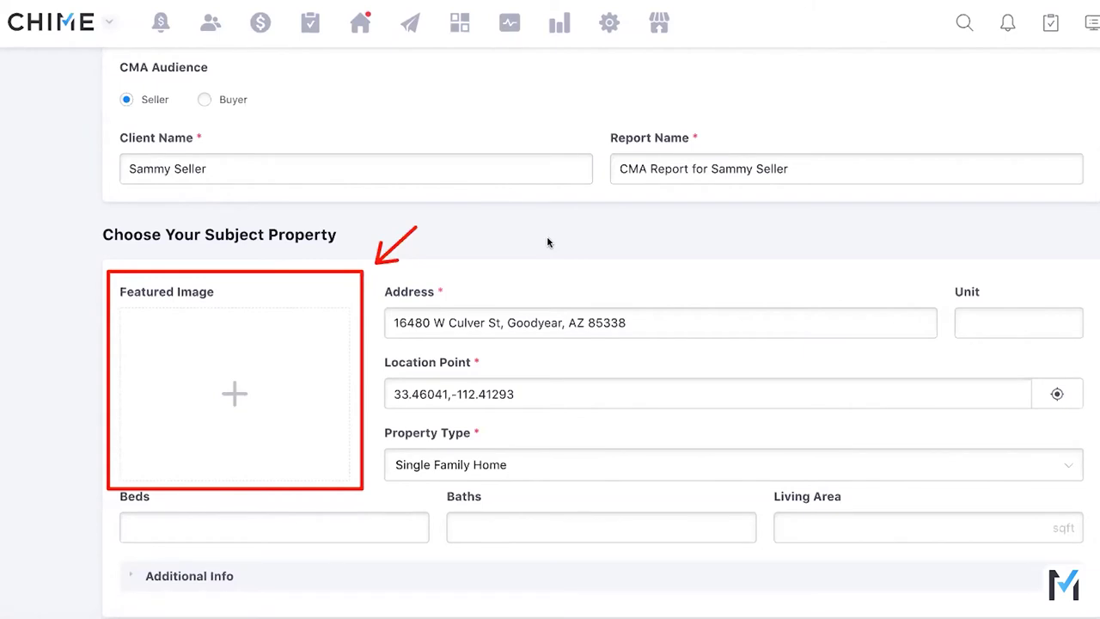
Attach the sunset photo of a modern house with pool as featured image
{"action": "left_click", "coordinate": [241, 402]}
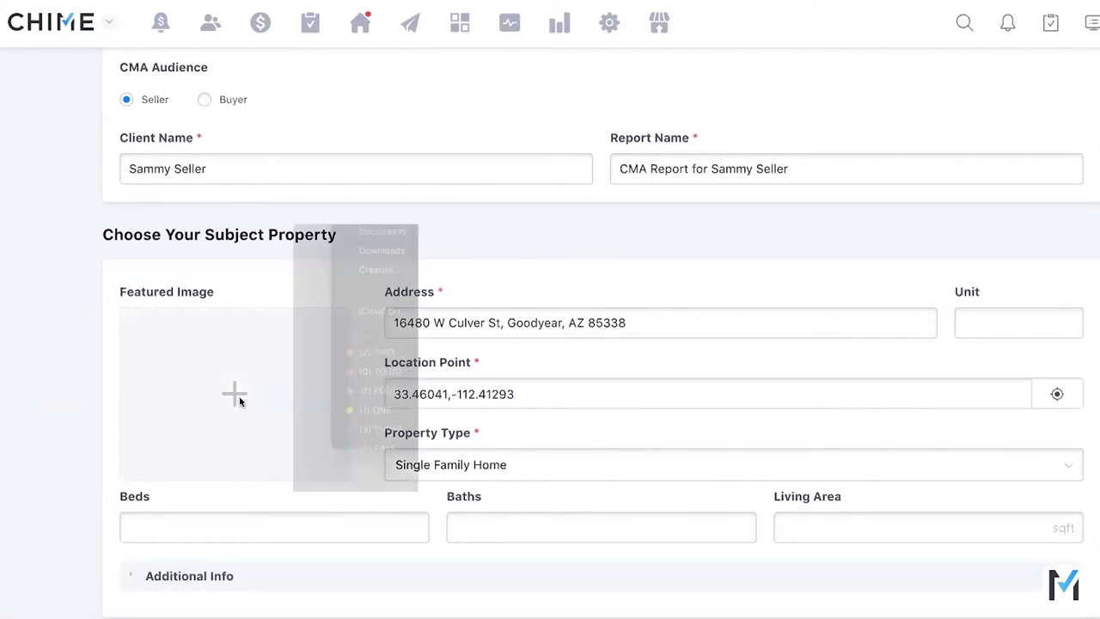
{"action": "scroll", "coordinate": [494, 371], "scroll_direction": "down", "scroll_amount": 5}
{"action": "scroll", "coordinate": [495, 372], "scroll_direction": "down", "scroll_amount": 5}
{"action": "scroll", "coordinate": [495, 371], "scroll_direction": "up", "scroll_amount": 3}
{"action": "scroll", "coordinate": [498, 370], "scroll_direction": "down", "scroll_amount": 4}
{"action": "scroll", "coordinate": [500, 368], "scroll_direction": "down", "scroll_amount": 10}
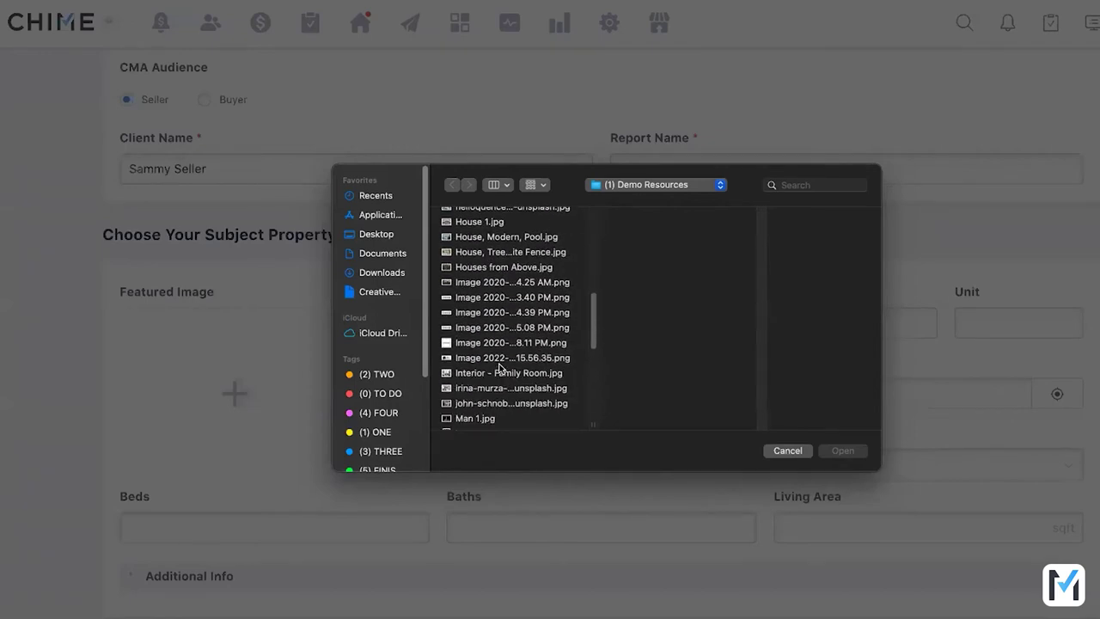
{"action": "scroll", "coordinate": [500, 368], "scroll_direction": "down", "scroll_amount": 4}
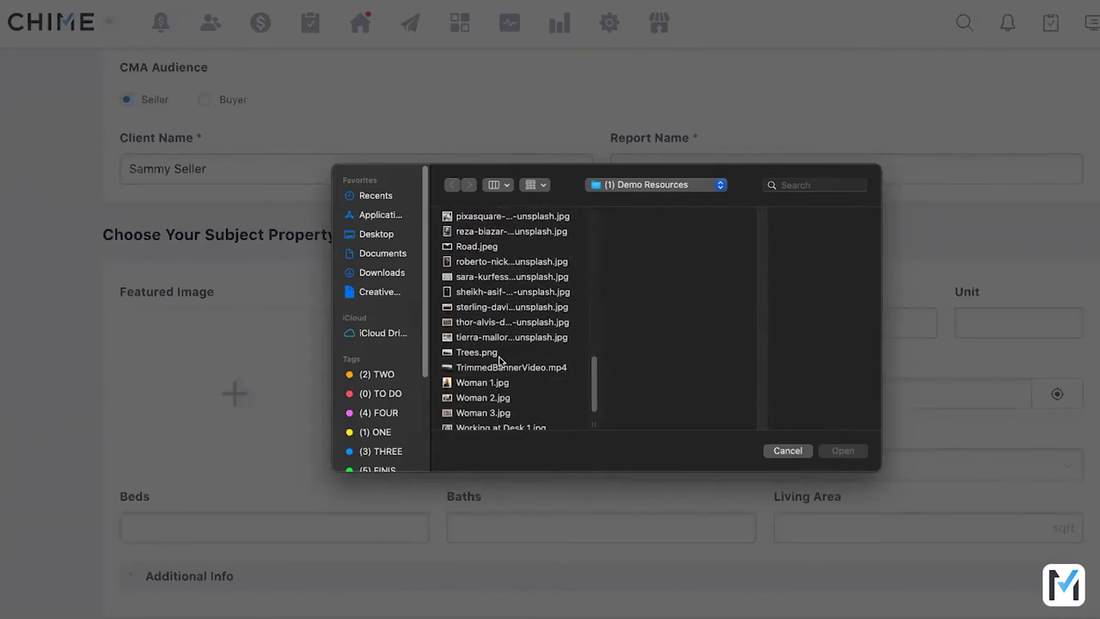
{"action": "scroll", "coordinate": [501, 362], "scroll_direction": "up", "scroll_amount": 5}
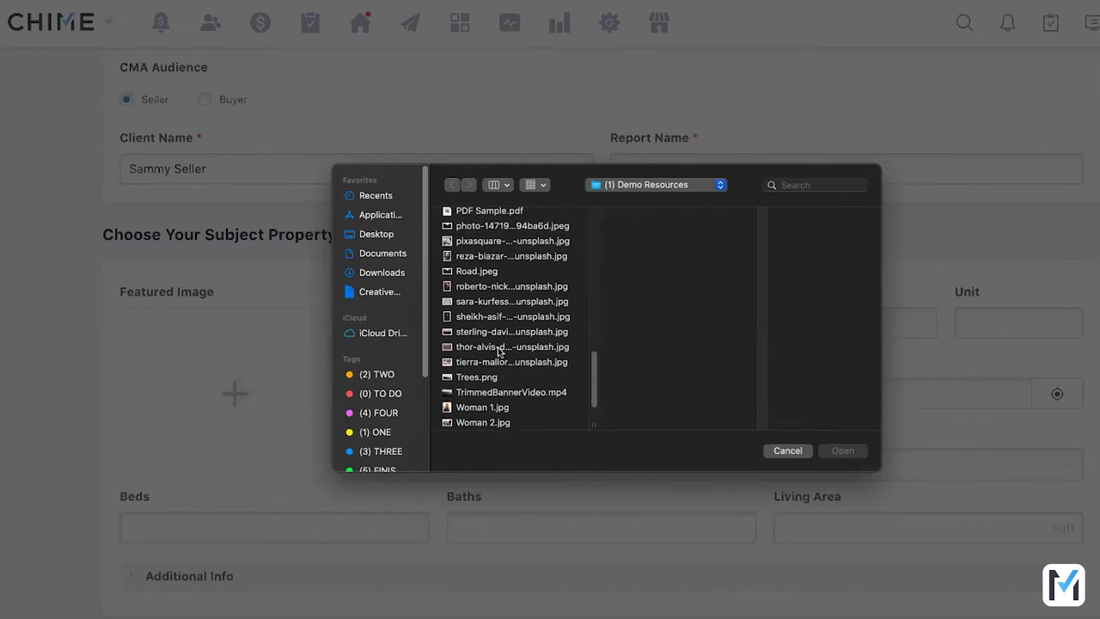
{"action": "left_click", "coordinate": [504, 348]}
{"action": "key", "text": "Up"}
{"action": "key", "text": "Up"}
{"action": "key", "text": "Up"}
{"action": "key", "text": "Up"}
{"action": "key", "text": "Up"}
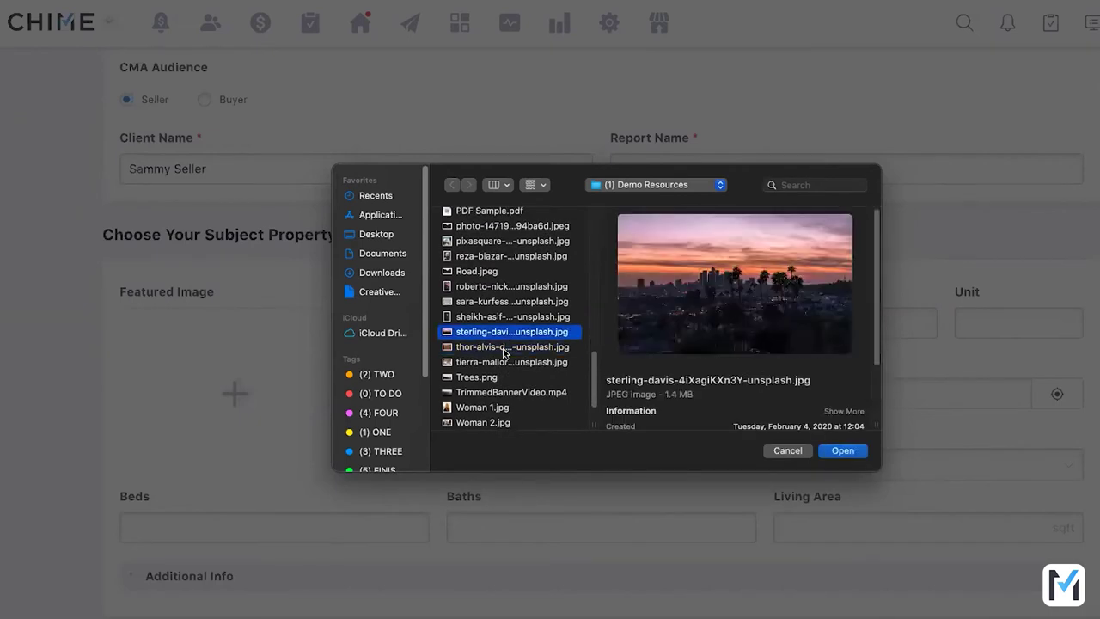
{"action": "key", "text": "Down"}
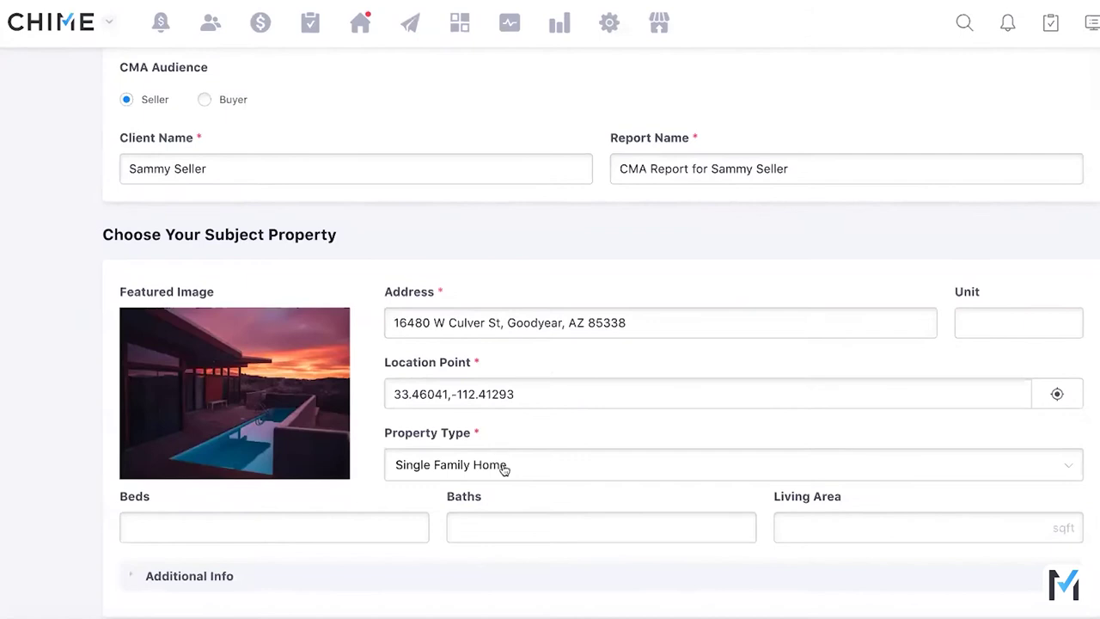
Enter 4 beds, 2.5 baths and 2000 sqft living area for the subject home
{"action": "left_click", "coordinate": [238, 528]}
{"action": "type", "text": "4"}
{"action": "left_click", "coordinate": [474, 541]}
{"action": "type", "text": "2.5"}
{"action": "left_click", "coordinate": [850, 527]}
{"action": "type", "text": "2000"}
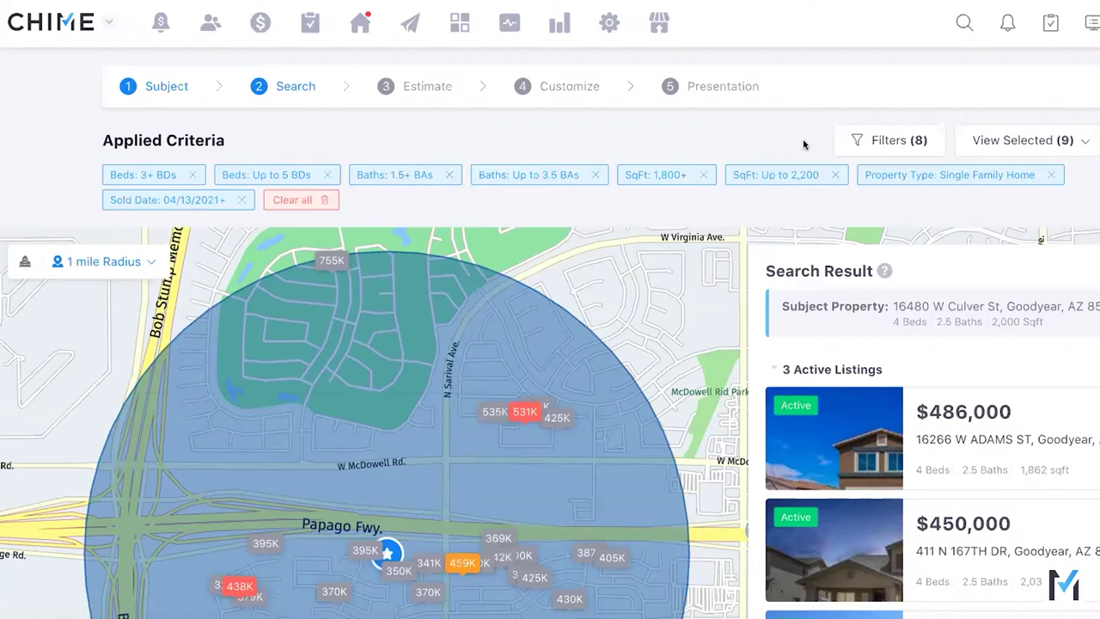
Review the More Filters search criteria, then close the dialog
{"action": "left_click", "coordinate": [911, 144]}
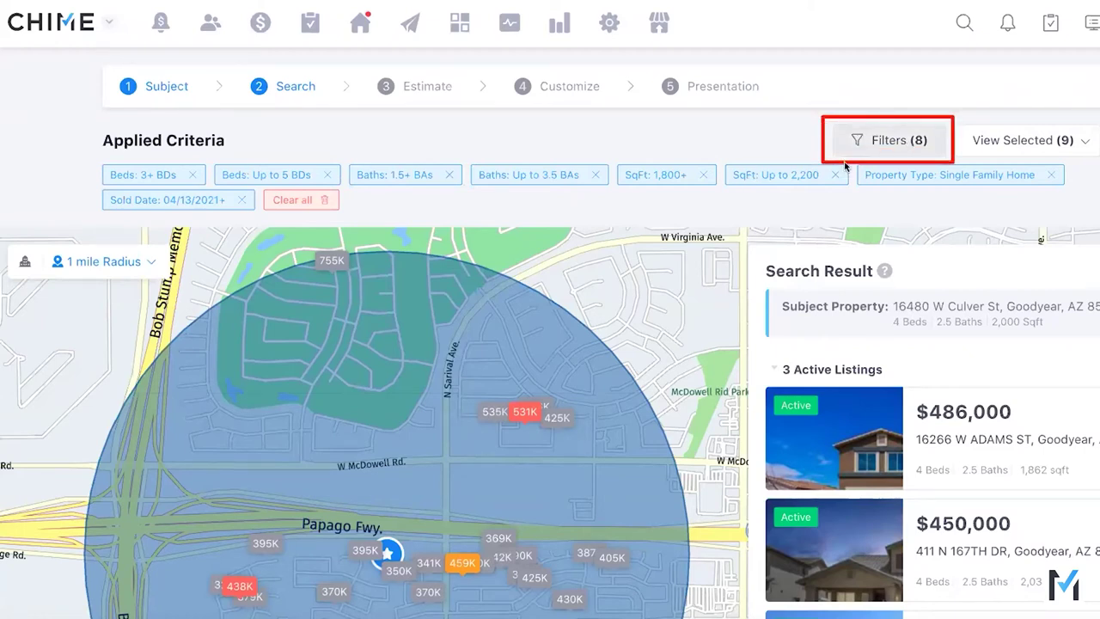
{"action": "scroll", "coordinate": [552, 323], "scroll_direction": "down", "scroll_amount": 5}
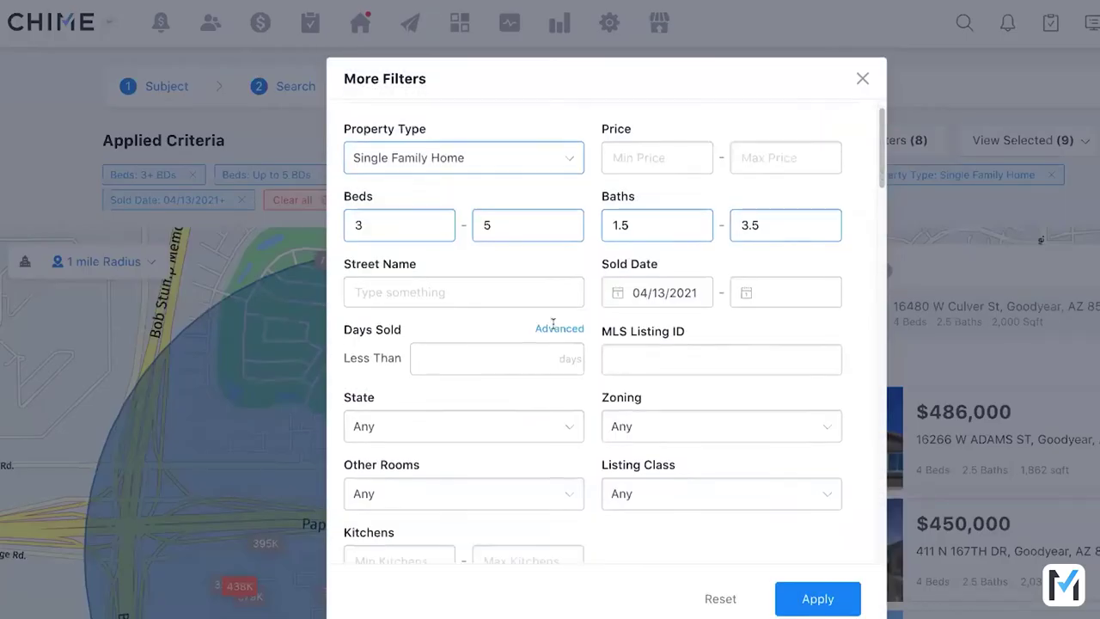
{"action": "scroll", "coordinate": [552, 325], "scroll_direction": "down", "scroll_amount": 7}
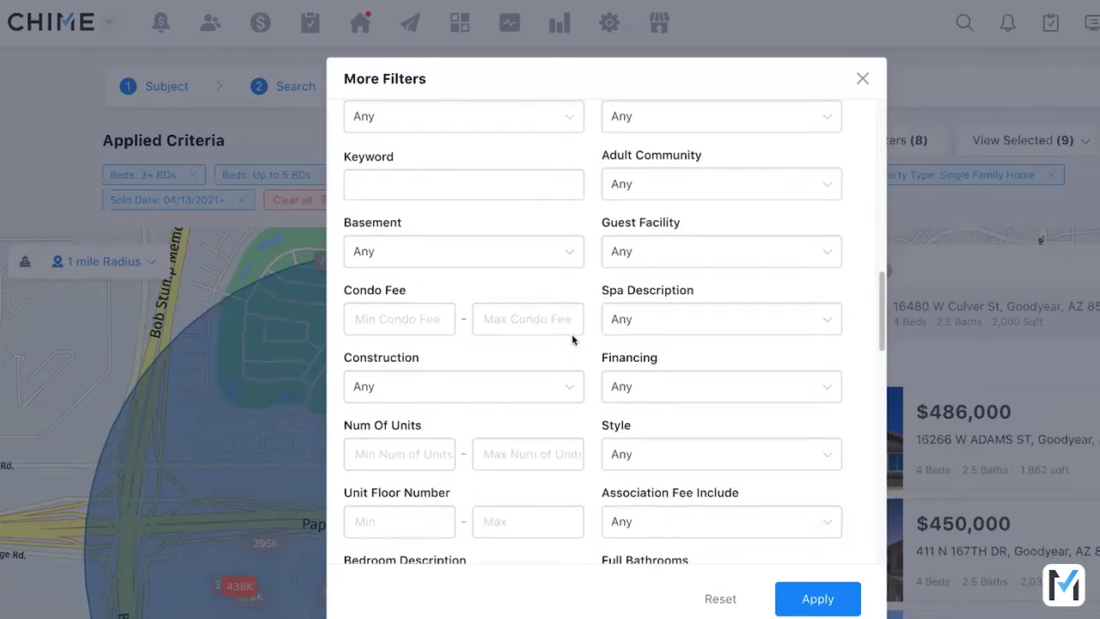
{"action": "scroll", "coordinate": [571, 338], "scroll_direction": "down", "scroll_amount": 10}
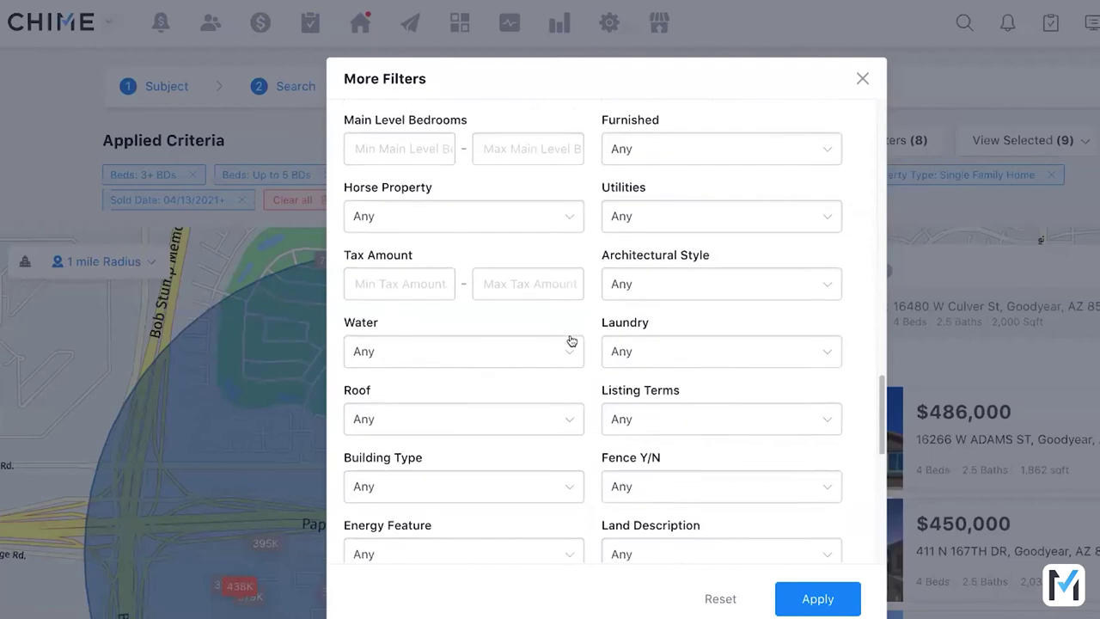
{"action": "scroll", "coordinate": [571, 338], "scroll_direction": "down", "scroll_amount": 4}
{"action": "scroll", "coordinate": [570, 335], "scroll_direction": "up", "scroll_amount": 20}
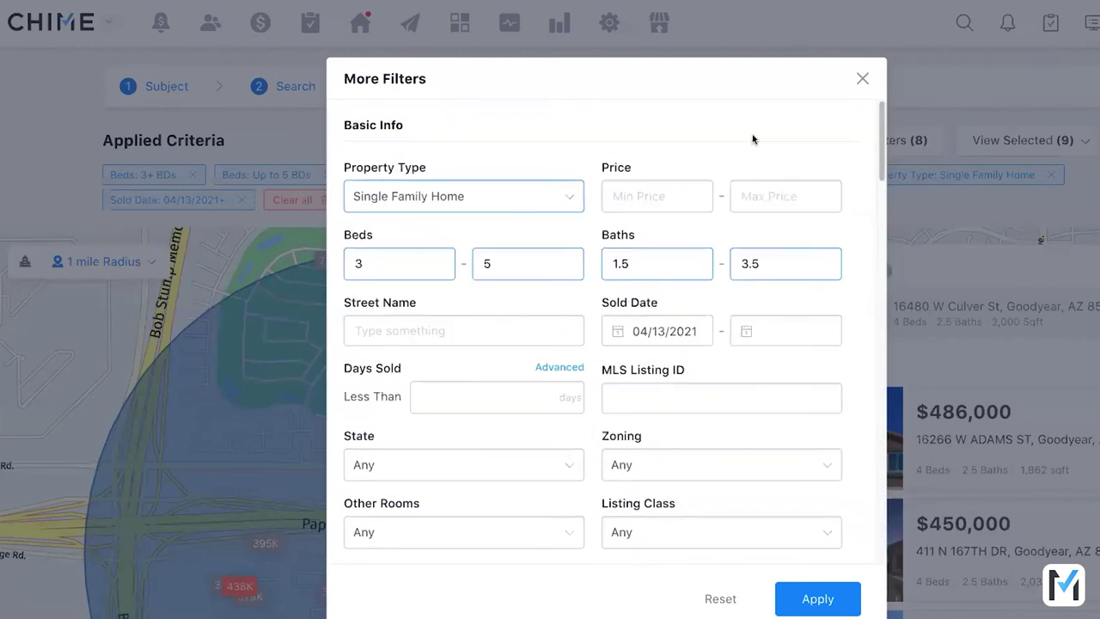
{"action": "left_click", "coordinate": [863, 79]}
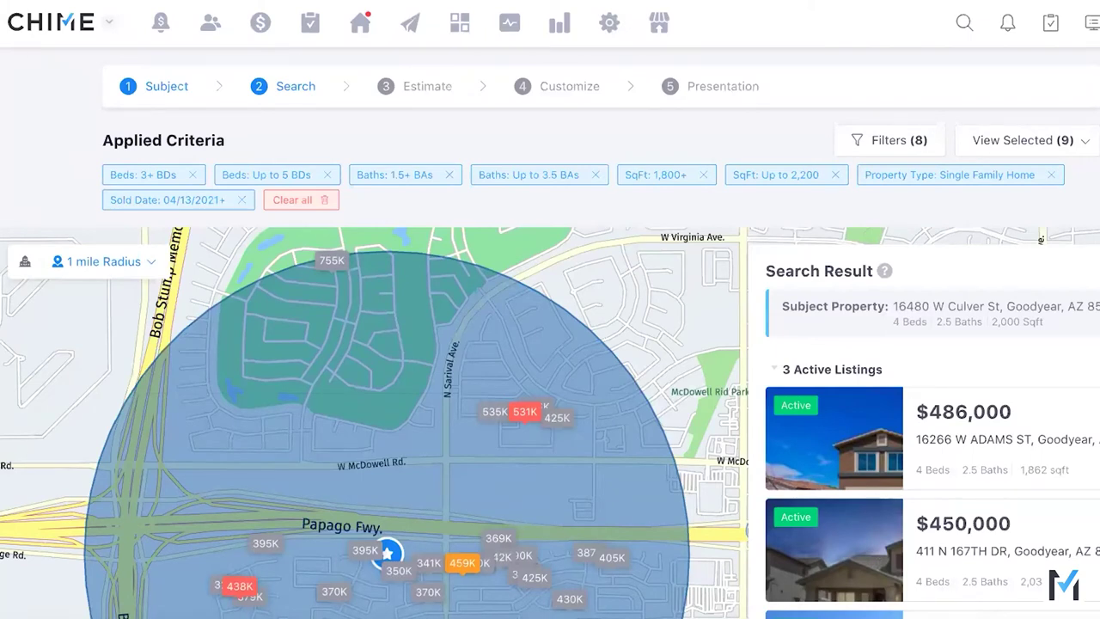
Collapse the active and pending groups and expand the 45 sold listings
{"action": "scroll", "coordinate": [1069, 197], "scroll_direction": "down", "scroll_amount": 3}
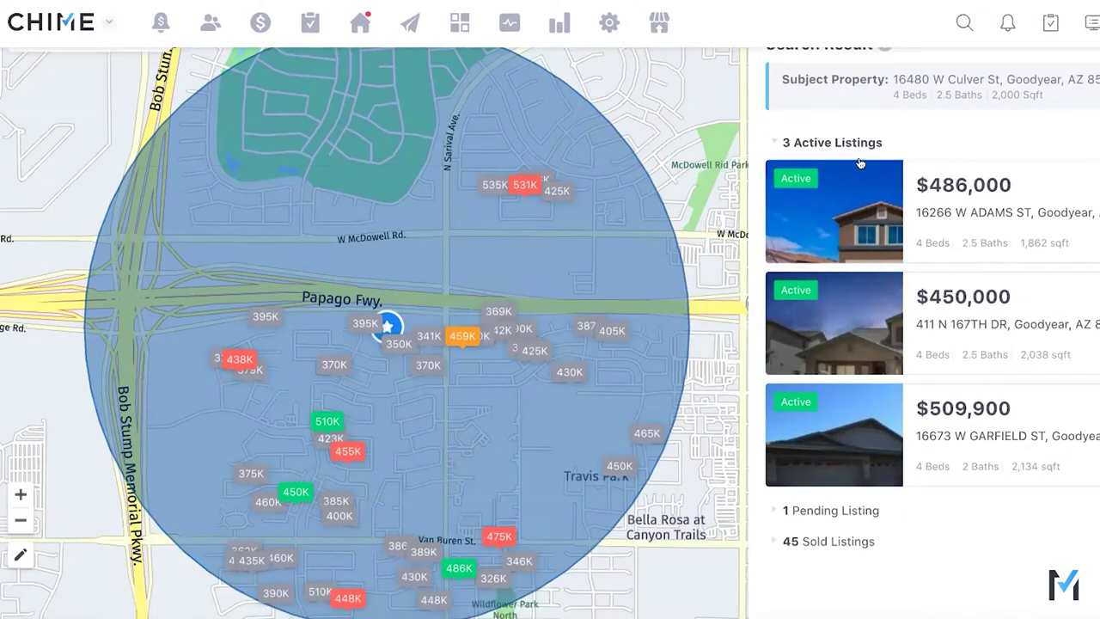
{"action": "left_click", "coordinate": [775, 143]}
{"action": "left_click", "coordinate": [774, 176]}
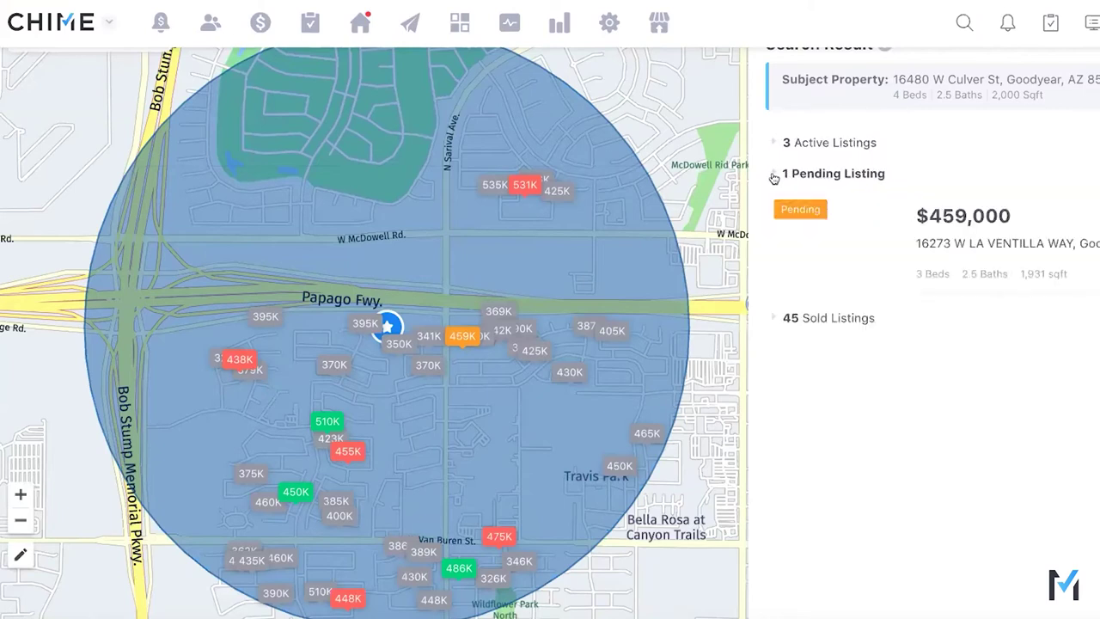
{"action": "left_click", "coordinate": [774, 177]}
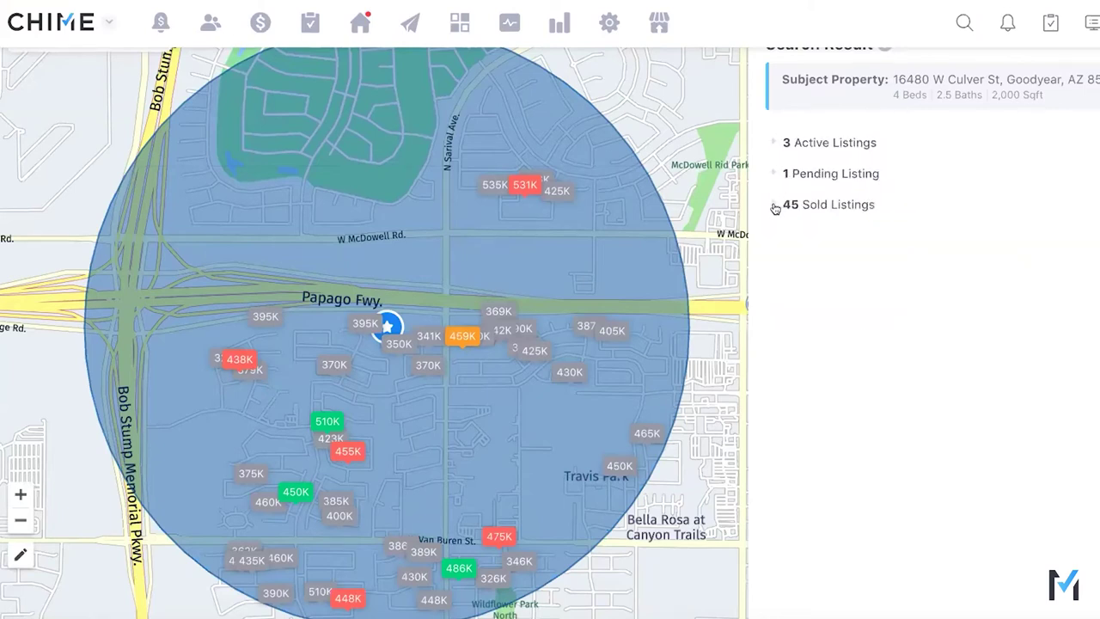
{"action": "left_click", "coordinate": [776, 206]}
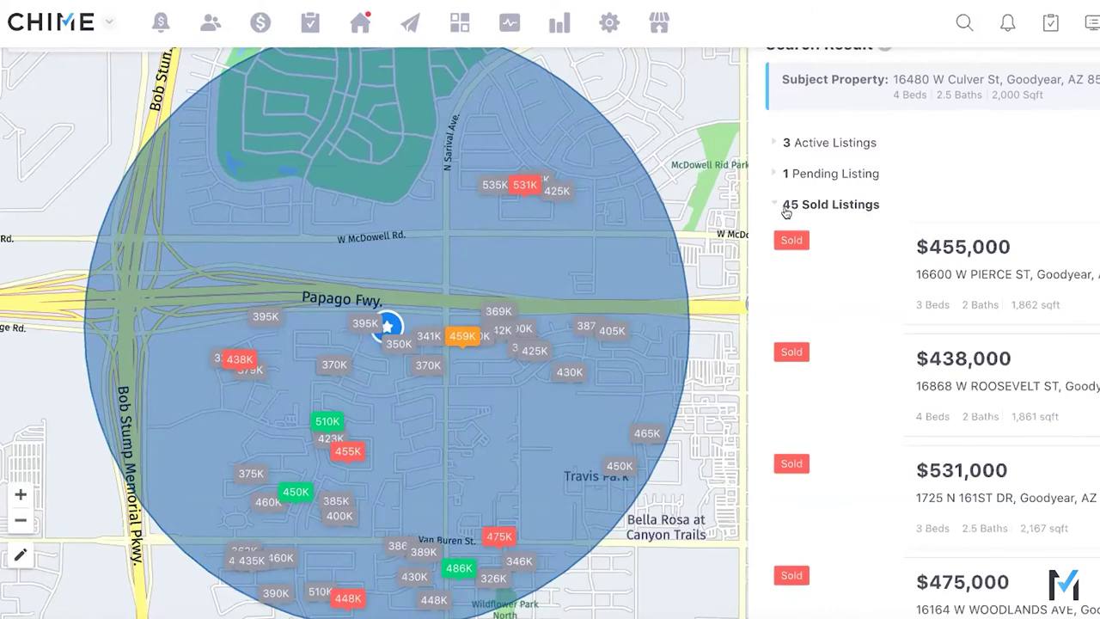
{"action": "scroll", "coordinate": [989, 361], "scroll_direction": "down", "scroll_amount": 3}
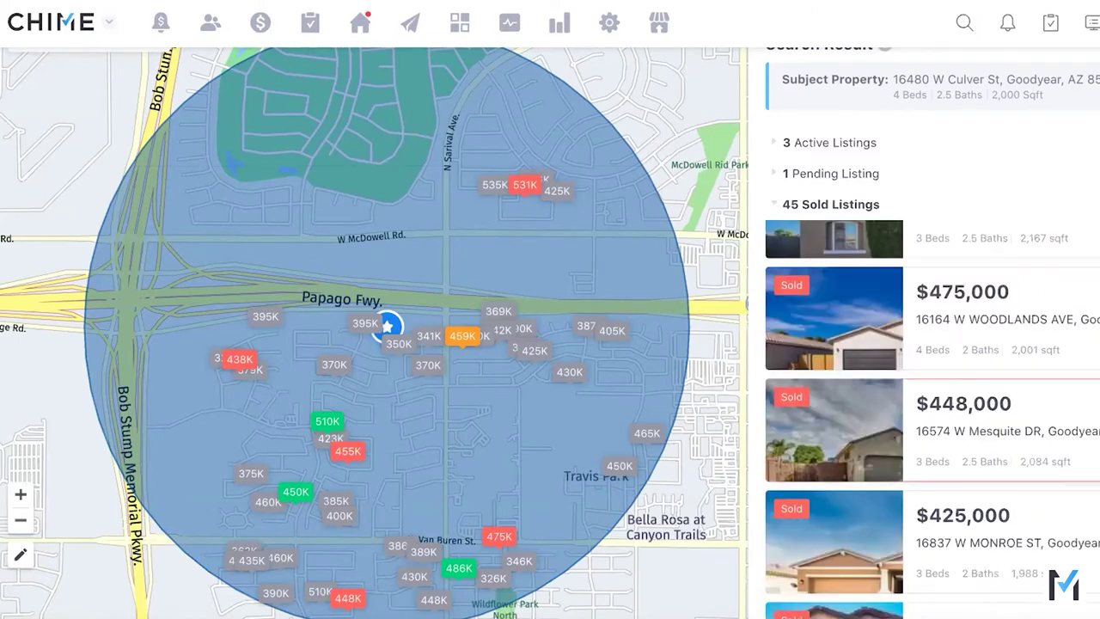
{"action": "scroll", "coordinate": [1094, 409], "scroll_direction": "up", "scroll_amount": 3}
{"action": "scroll", "coordinate": [1094, 409], "scroll_direction": "up", "scroll_amount": 3}
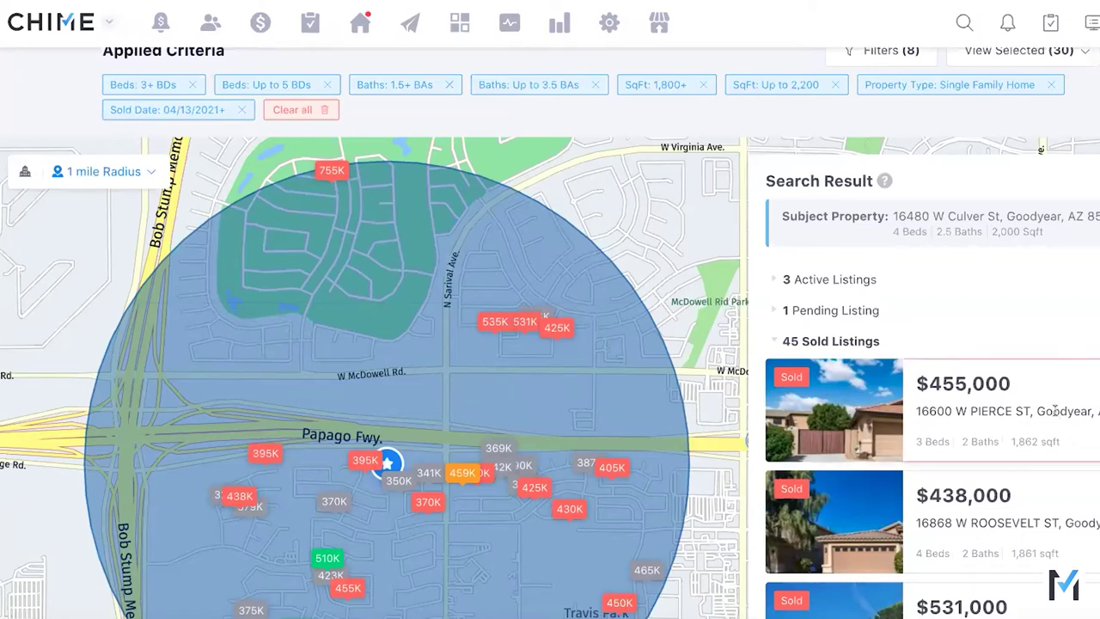
{"action": "scroll", "coordinate": [1056, 418], "scroll_direction": "down", "scroll_amount": 2}
Collapse sold listings and review the 30 selected comps, collapsing their active group
{"action": "scroll", "coordinate": [1056, 418], "scroll_direction": "up", "scroll_amount": 2}
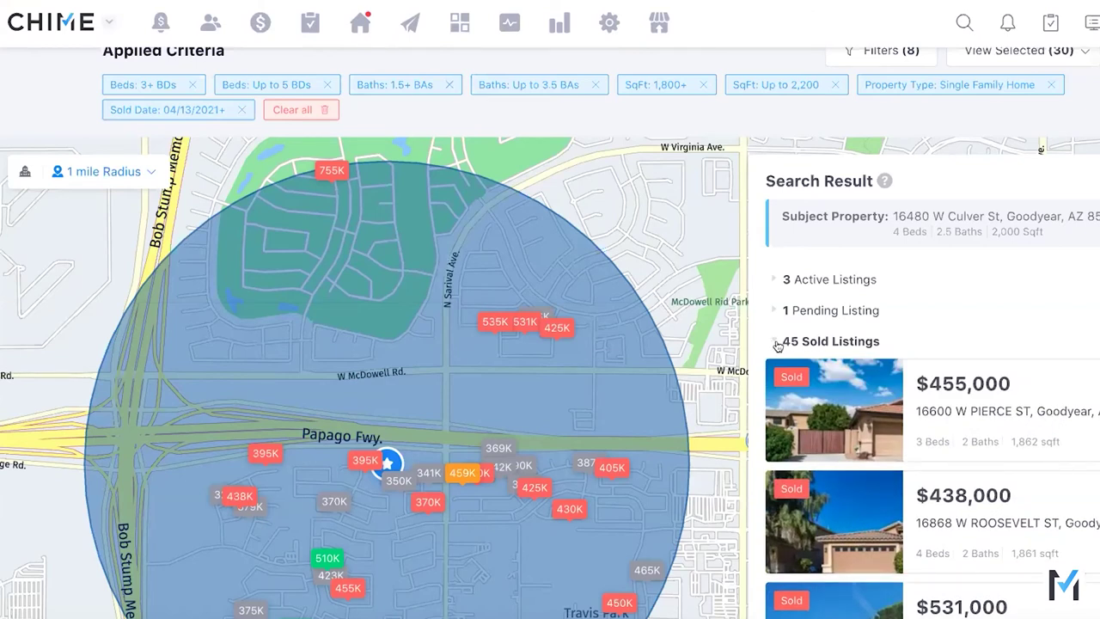
{"action": "left_click", "coordinate": [774, 341]}
{"action": "scroll", "coordinate": [972, 307], "scroll_direction": "up", "scroll_amount": 2}
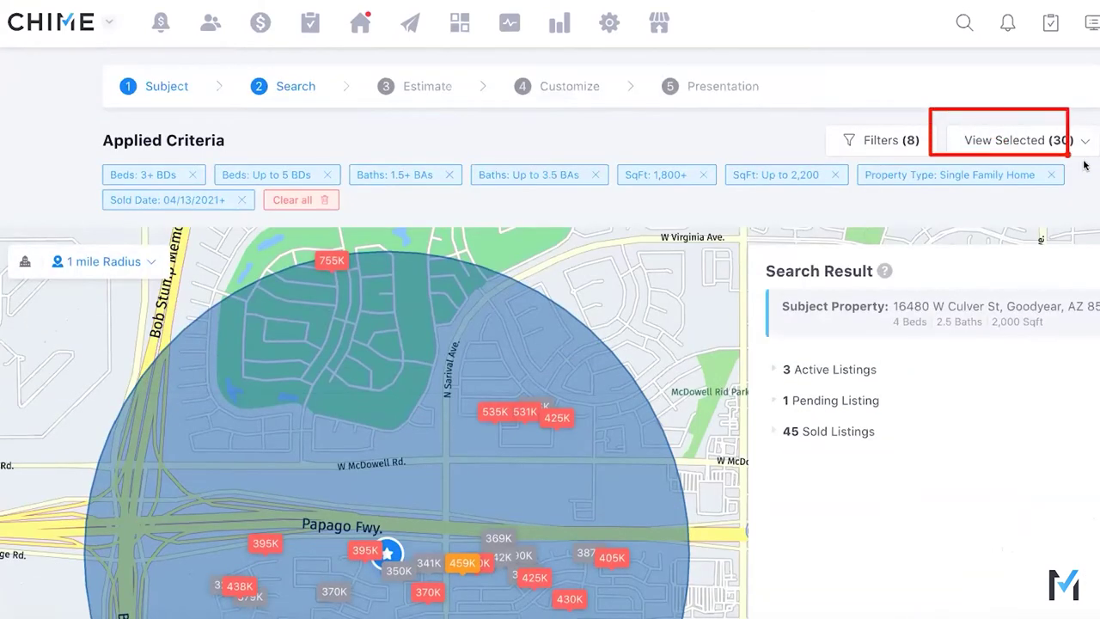
{"action": "left_click", "coordinate": [1061, 147]}
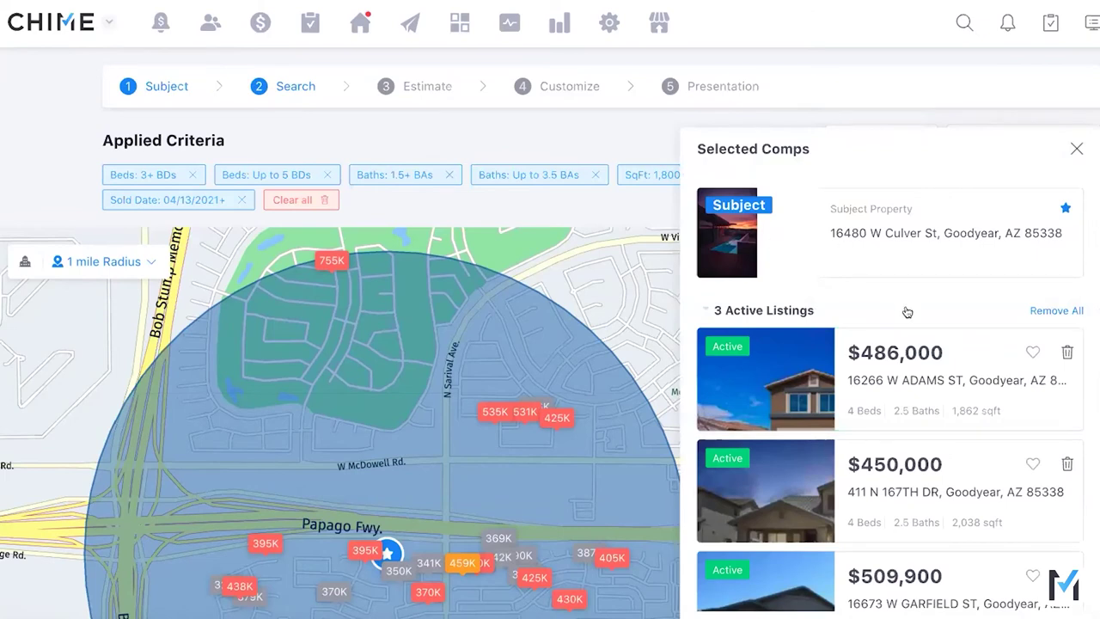
{"action": "scroll", "coordinate": [906, 312], "scroll_direction": "down", "scroll_amount": 1}
{"action": "left_click", "coordinate": [717, 312]}
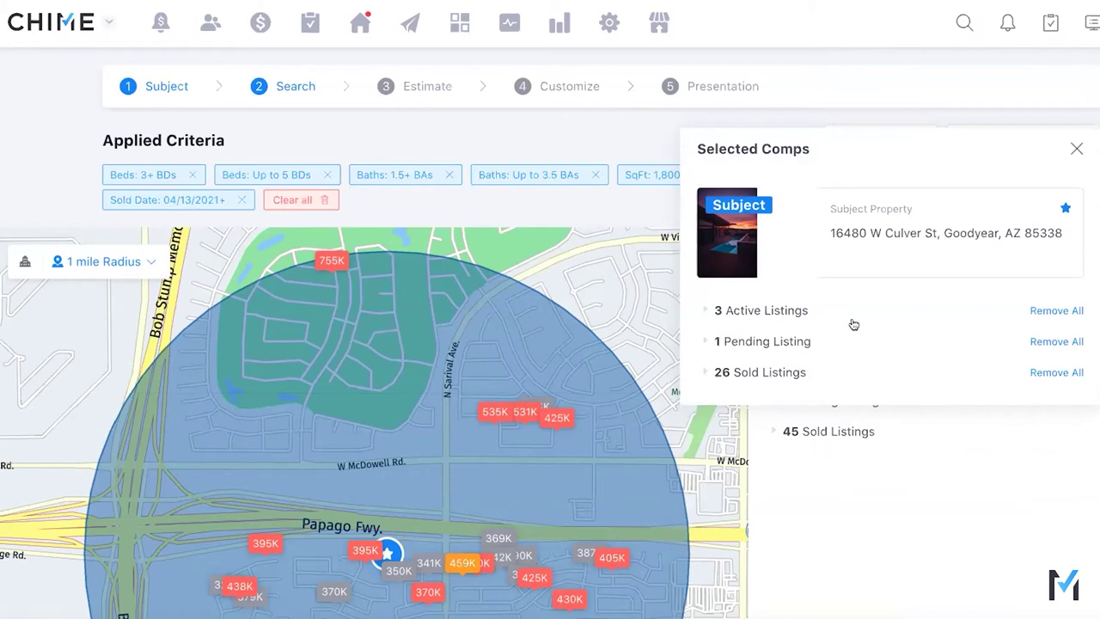
{"action": "left_click", "coordinate": [1076, 148]}
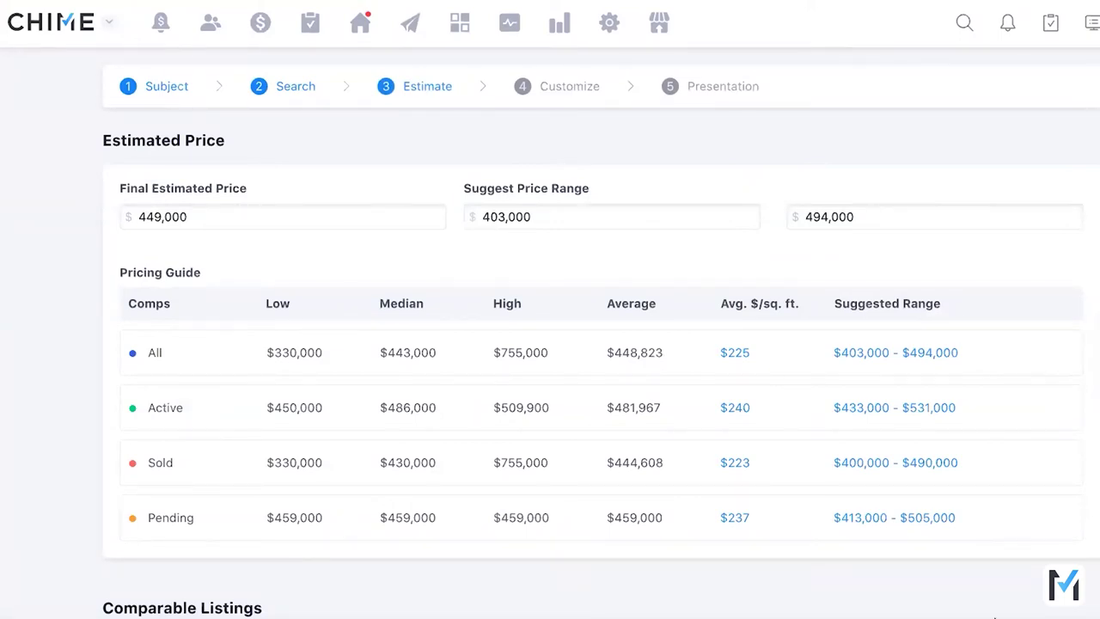
{"action": "mouse_move", "coordinate": [103, 166]}
{"action": "left_mouse_down"}
{"action": "mouse_move", "coordinate": [129, 186]}
{"action": "mouse_move", "coordinate": [449, 238]}
{"action": "left_mouse_up"}
{"action": "left_click_drag", "start_coordinate": [392, 121], "coordinate": [376, 147]}
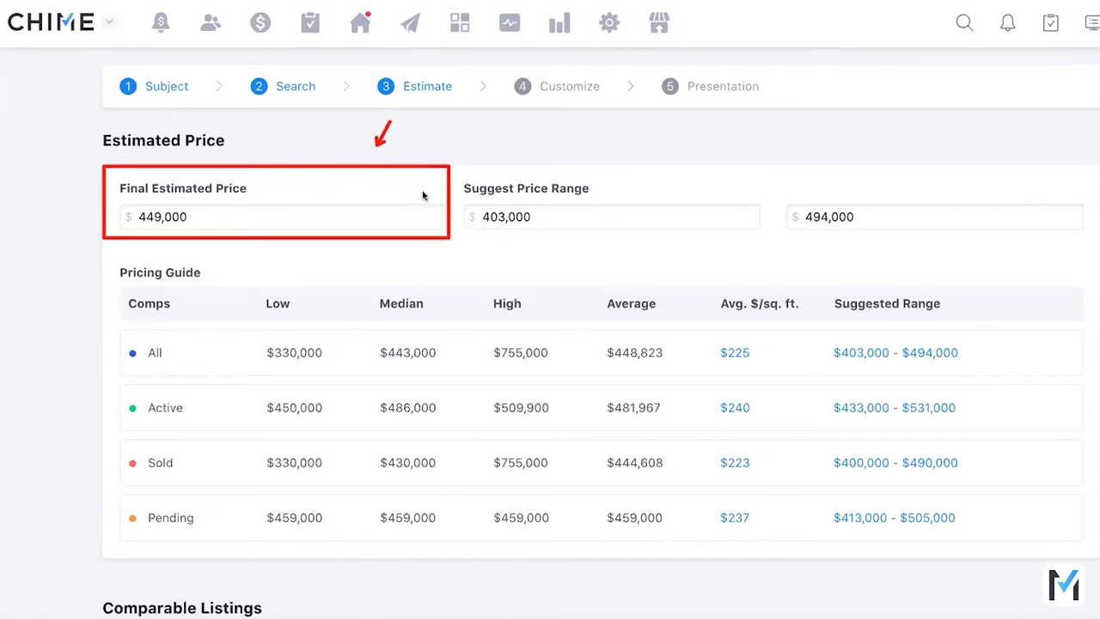
{"action": "left_click_drag", "start_coordinate": [449, 166], "coordinate": [754, 216]}
{"action": "left_click_drag", "start_coordinate": [867, 224], "coordinate": [1098, 247]}
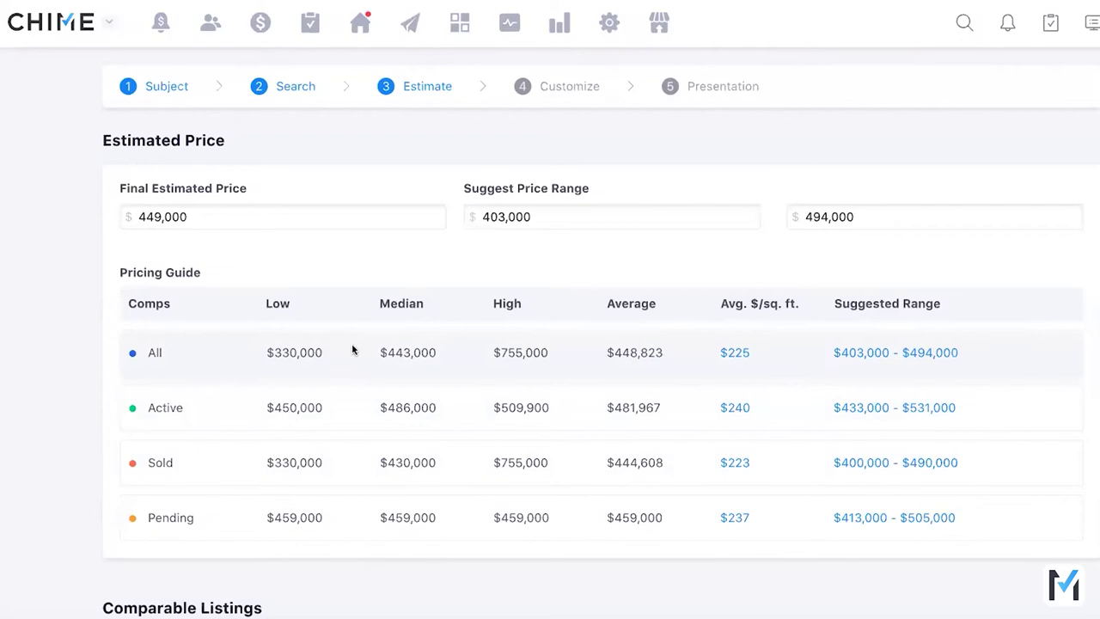
{"action": "scroll", "coordinate": [404, 347], "scroll_direction": "down", "scroll_amount": 2}
{"action": "scroll", "coordinate": [405, 347], "scroll_direction": "down", "scroll_amount": 5}
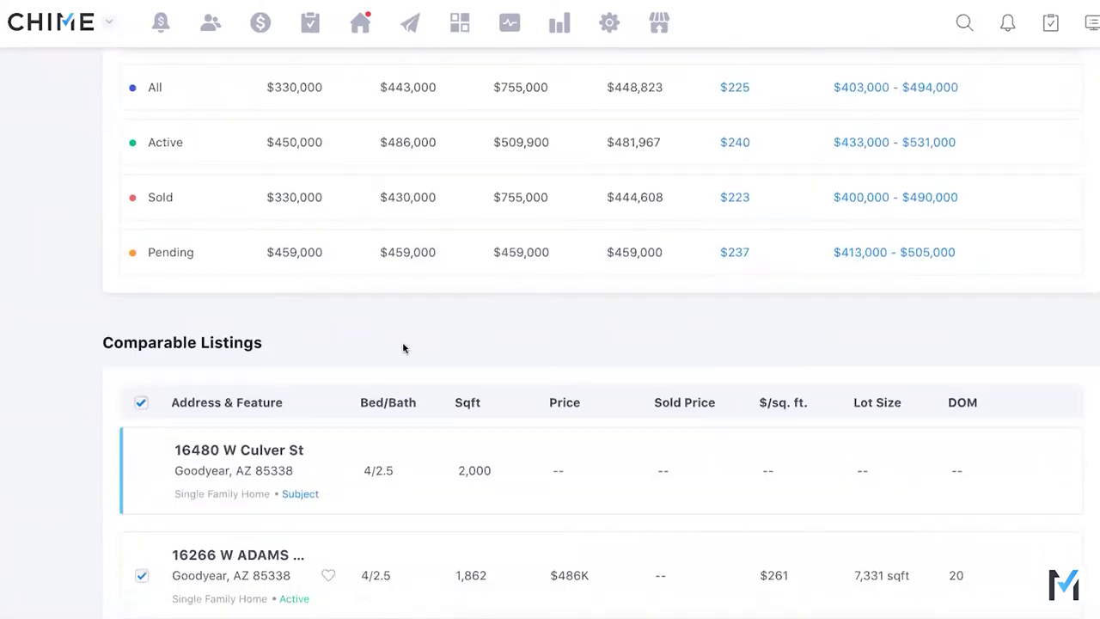
{"action": "scroll", "coordinate": [50, 323], "scroll_direction": "down", "scroll_amount": 2}
{"action": "scroll", "coordinate": [50, 323], "scroll_direction": "down", "scroll_amount": 6}
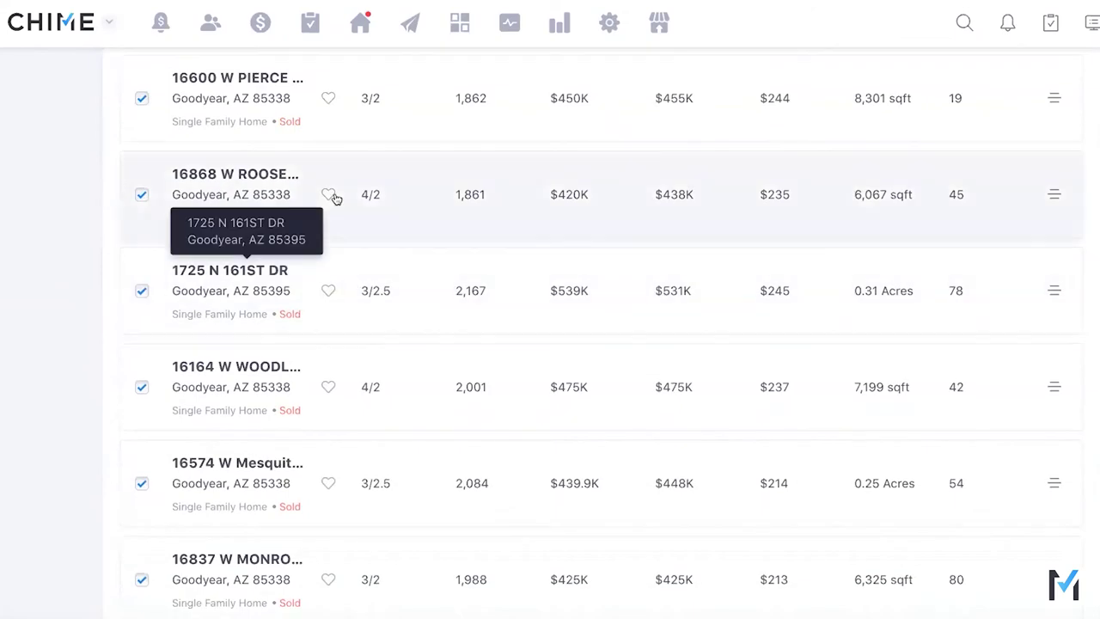
{"action": "left_click", "coordinate": [328, 194]}
{"action": "left_click", "coordinate": [328, 290]}
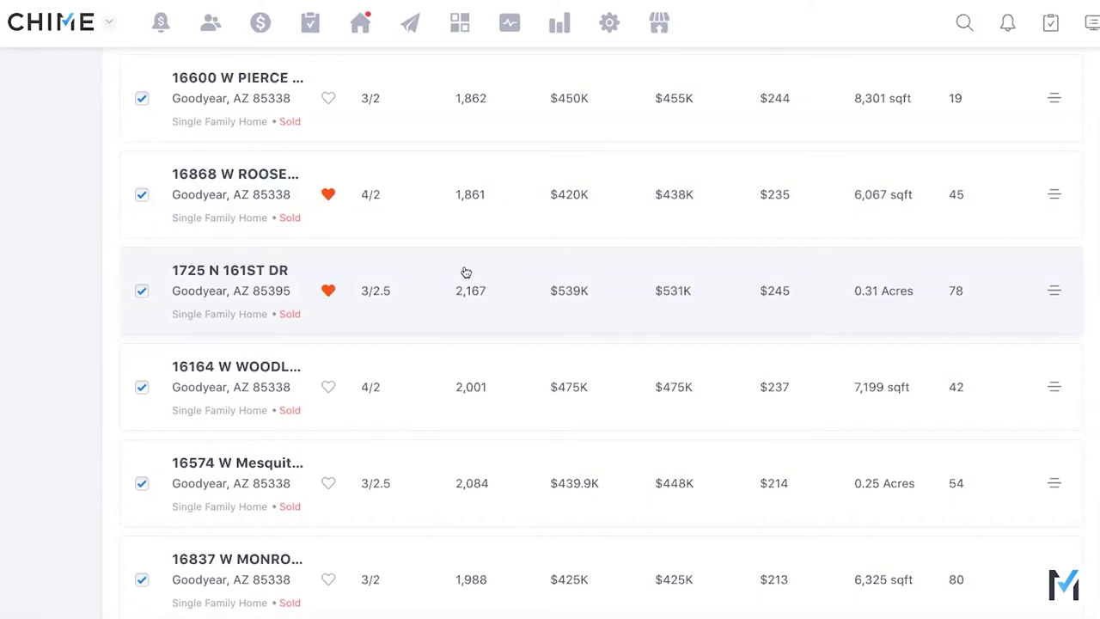
{"action": "scroll", "coordinate": [481, 284], "scroll_direction": "down", "scroll_amount": 5}
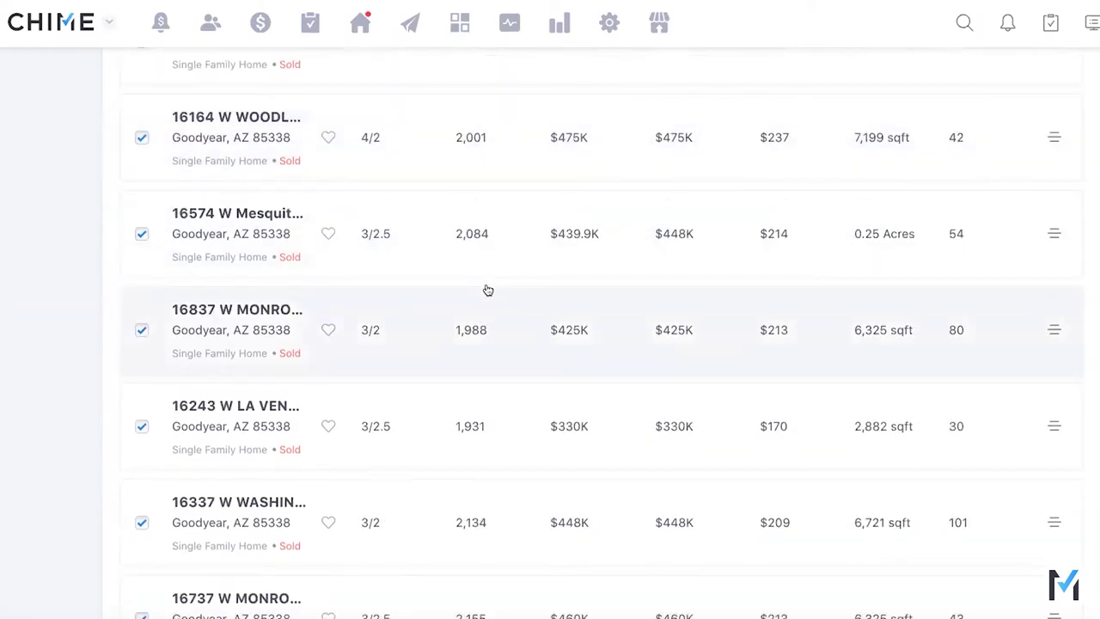
{"action": "scroll", "coordinate": [486, 289], "scroll_direction": "down", "scroll_amount": 2}
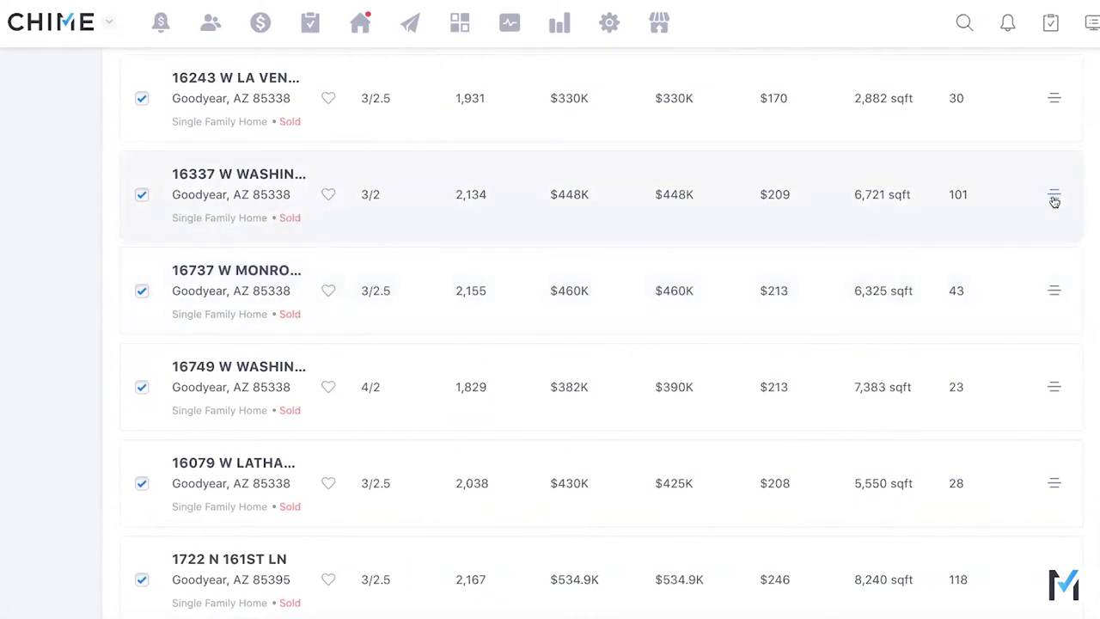
{"action": "left_click_drag", "start_coordinate": [1023, 156], "coordinate": [1074, 327]}
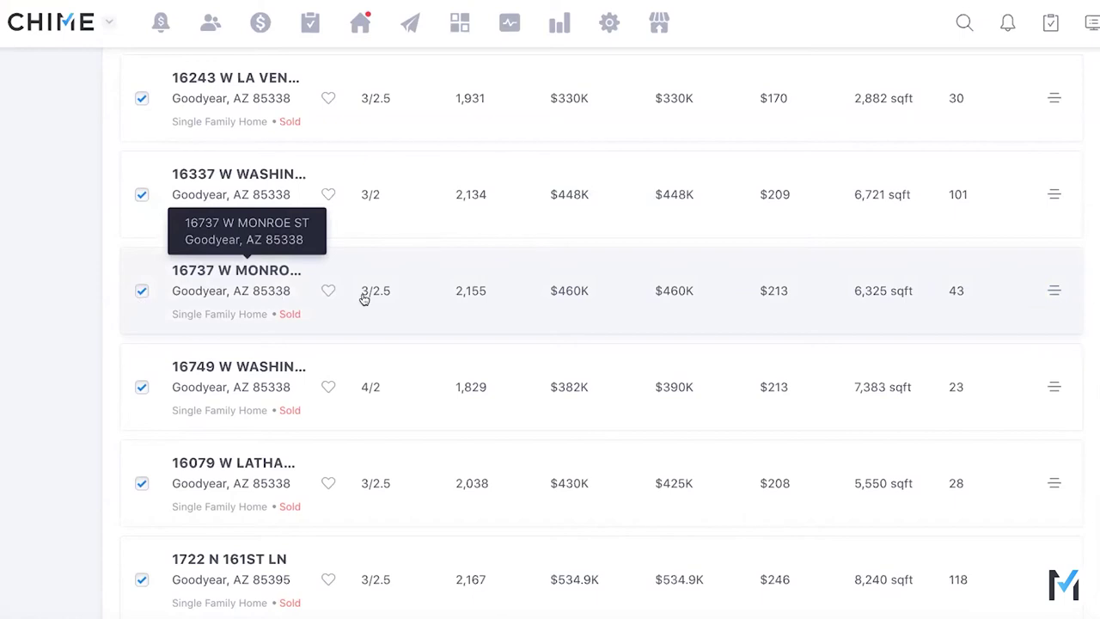
{"action": "scroll", "coordinate": [364, 296], "scroll_direction": "up", "scroll_amount": 5}
{"action": "scroll", "coordinate": [367, 302], "scroll_direction": "up", "scroll_amount": 10}
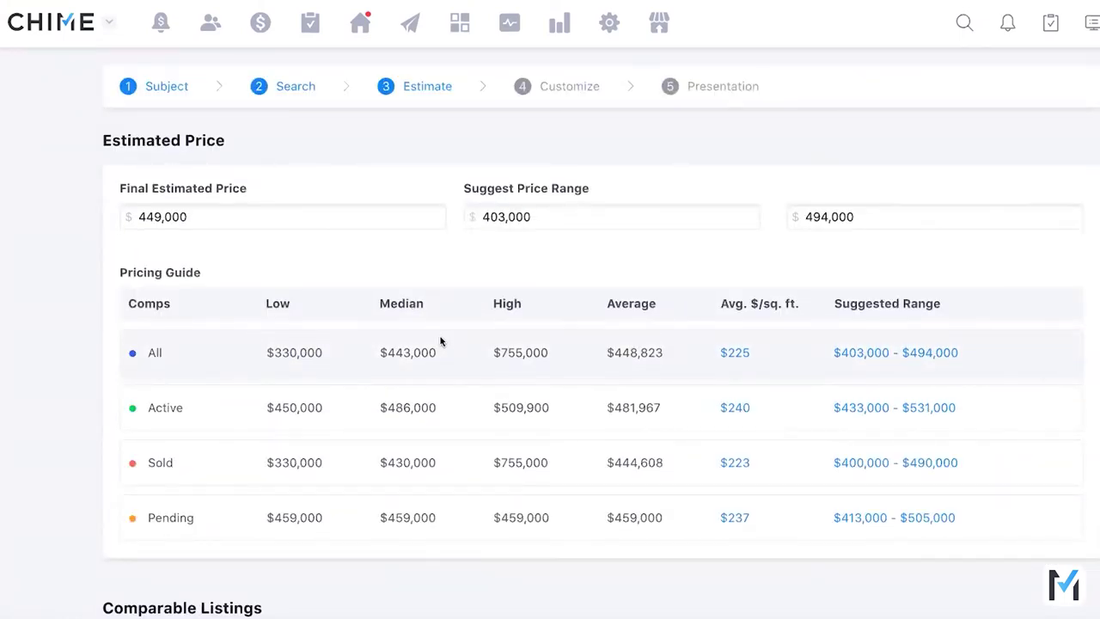
Scroll down through the Estimate page to review it
{"action": "scroll", "coordinate": [440, 342], "scroll_direction": "down", "scroll_amount": 6}
{"action": "scroll", "coordinate": [441, 344], "scroll_direction": "down", "scroll_amount": 2}
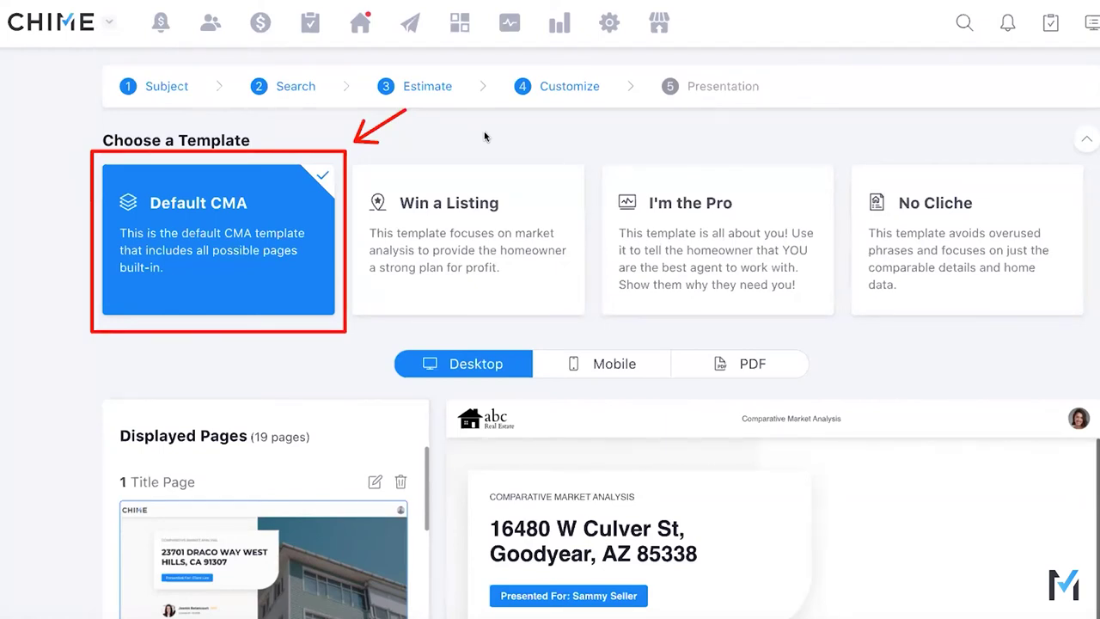
{"action": "left_click_drag", "start_coordinate": [347, 152], "coordinate": [1099, 328]}
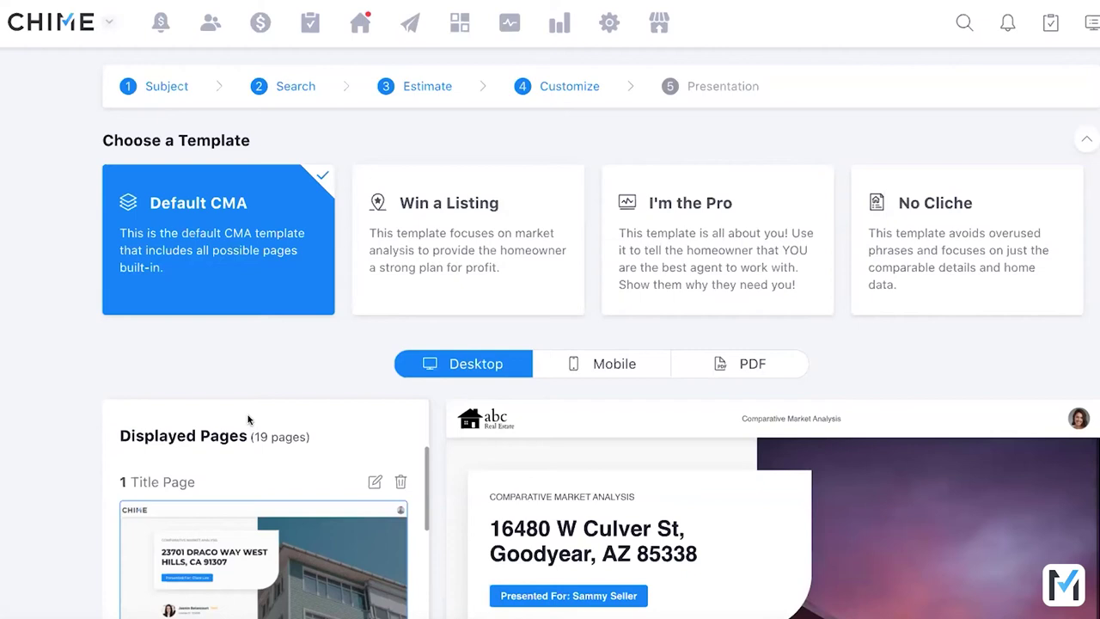
{"action": "left_click_drag", "start_coordinate": [233, 421], "coordinate": [329, 454]}
{"action": "left_click_drag", "start_coordinate": [297, 370], "coordinate": [293, 408]}
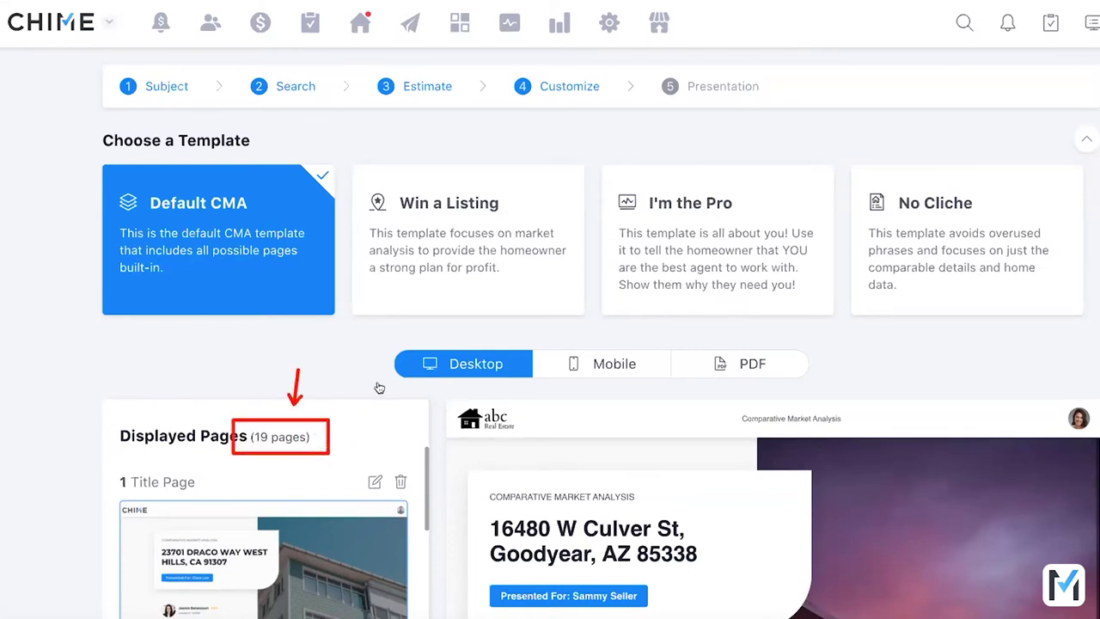
{"action": "left_click", "coordinate": [523, 220]}
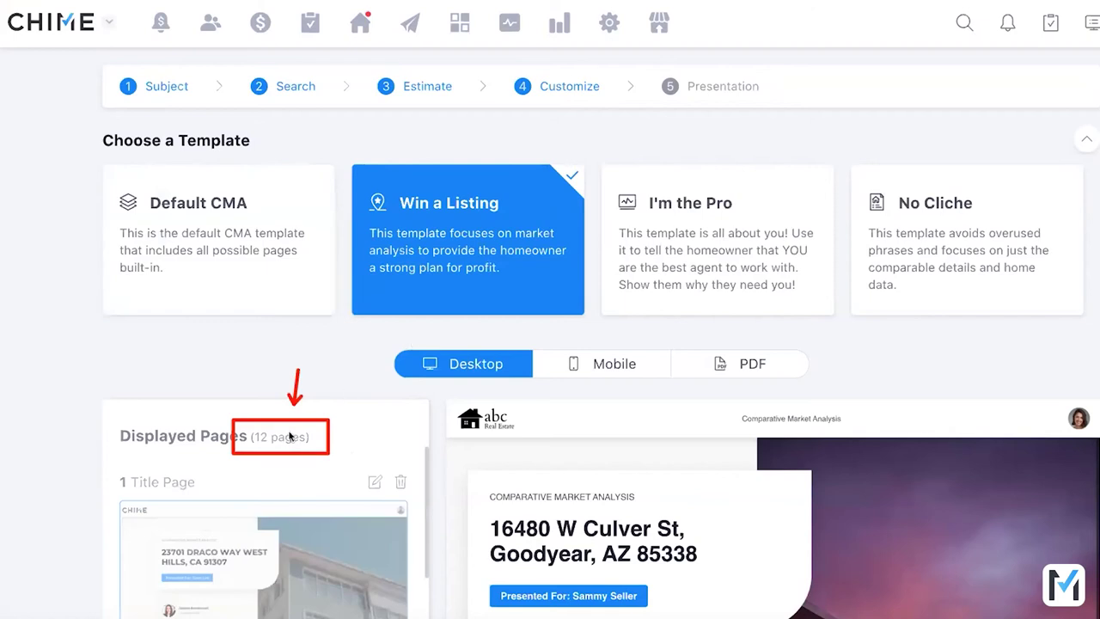
{"action": "left_click", "coordinate": [741, 239]}
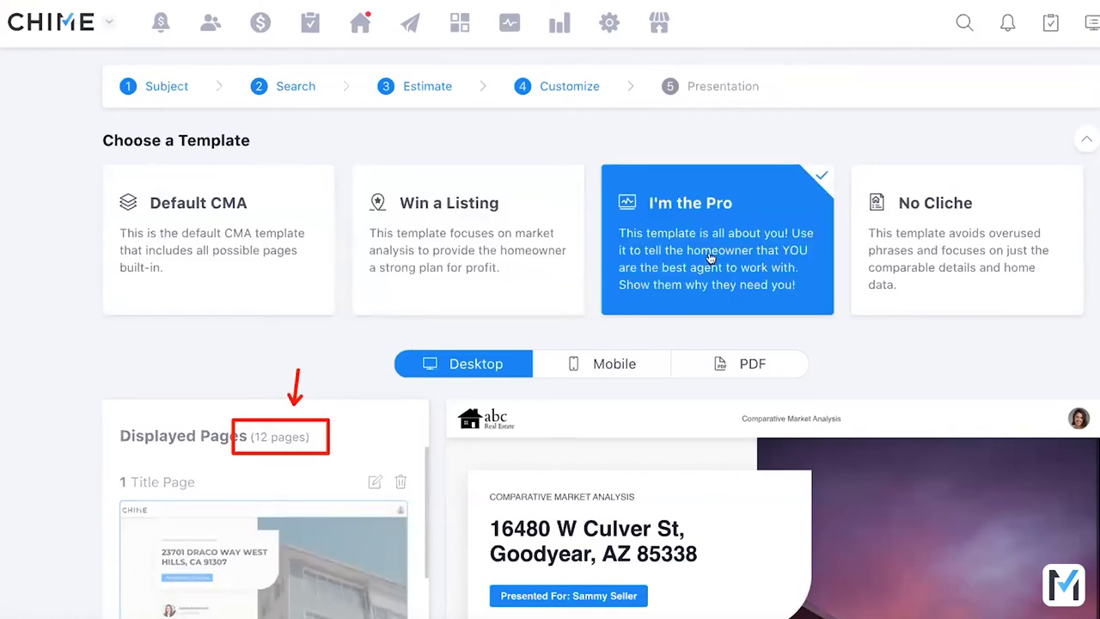
{"action": "left_click", "coordinate": [1011, 214]}
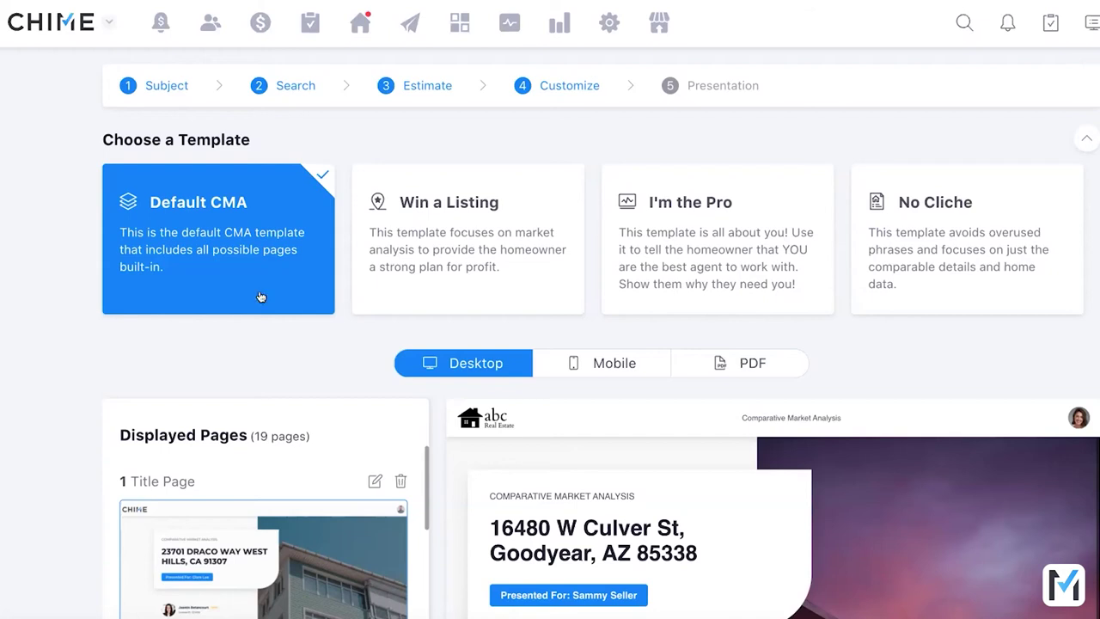
Try dragging the Title Page to reorder it among the displayed report pages
{"action": "scroll", "coordinate": [64, 304], "scroll_direction": "down", "scroll_amount": 3}
{"action": "scroll", "coordinate": [73, 296], "scroll_direction": "down", "scroll_amount": 3}
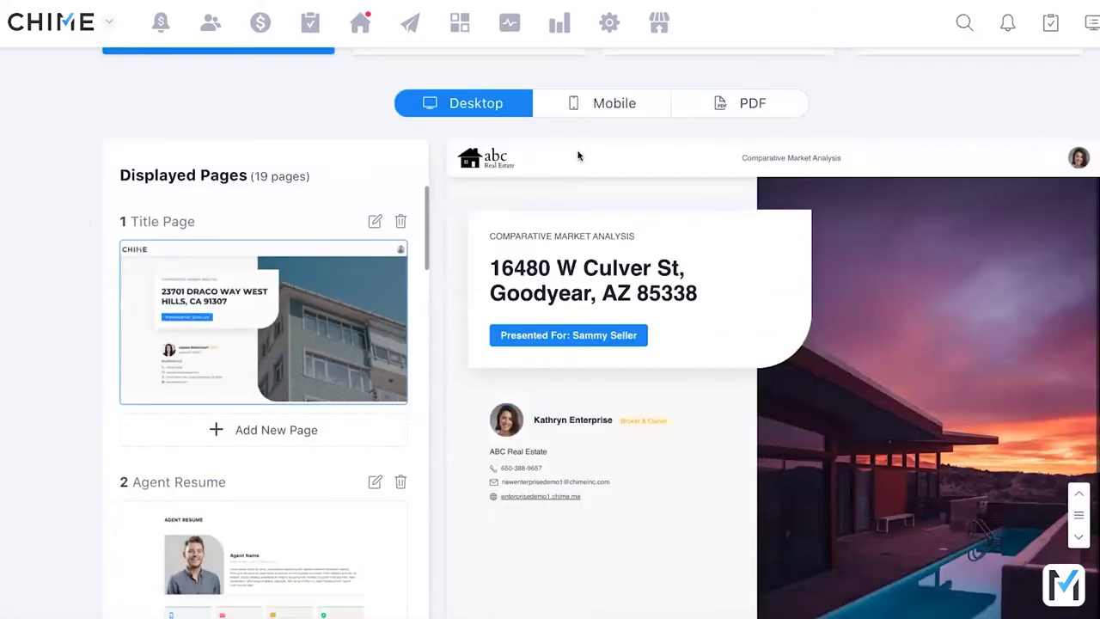
{"action": "mouse_move", "coordinate": [371, 71]}
{"action": "left_mouse_down"}
{"action": "mouse_move", "coordinate": [730, 130]}
{"action": "mouse_move", "coordinate": [841, 130]}
{"action": "left_mouse_up"}
{"action": "scroll", "coordinate": [66, 210], "scroll_direction": "down", "scroll_amount": 1}
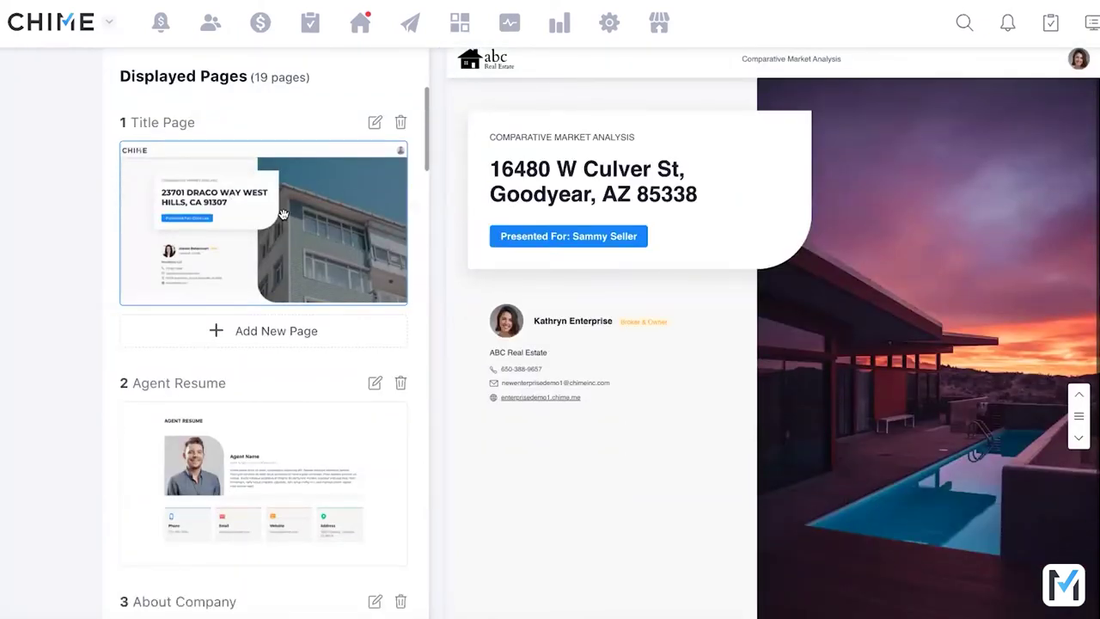
{"action": "mouse_move", "coordinate": [263, 228]}
{"action": "left_mouse_down"}
{"action": "mouse_move", "coordinate": [267, 512]}
{"action": "mouse_move", "coordinate": [269, 272]}
{"action": "mouse_move", "coordinate": [268, 482]}
{"action": "mouse_move", "coordinate": [270, 289]}
{"action": "mouse_move", "coordinate": [271, 450]}
{"action": "mouse_move", "coordinate": [259, 234]}
{"action": "left_mouse_up"}
{"action": "scroll", "coordinate": [360, 274], "scroll_direction": "down", "scroll_amount": 2}
{"action": "scroll", "coordinate": [359, 273], "scroll_direction": "down", "scroll_amount": 1}
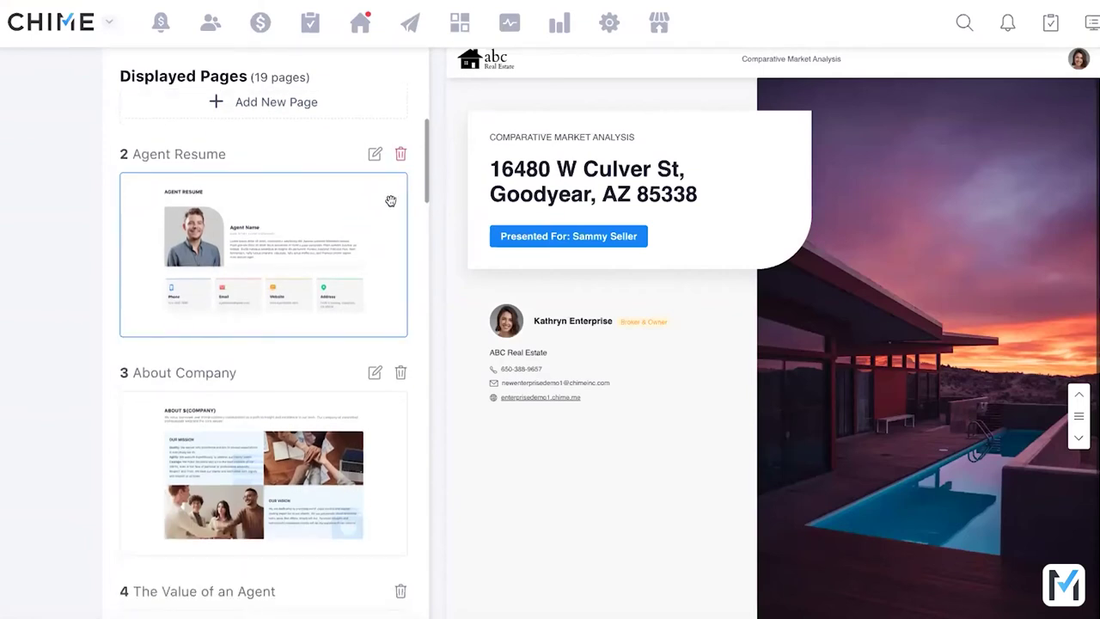
{"action": "scroll", "coordinate": [297, 219], "scroll_direction": "up", "scroll_amount": 2}
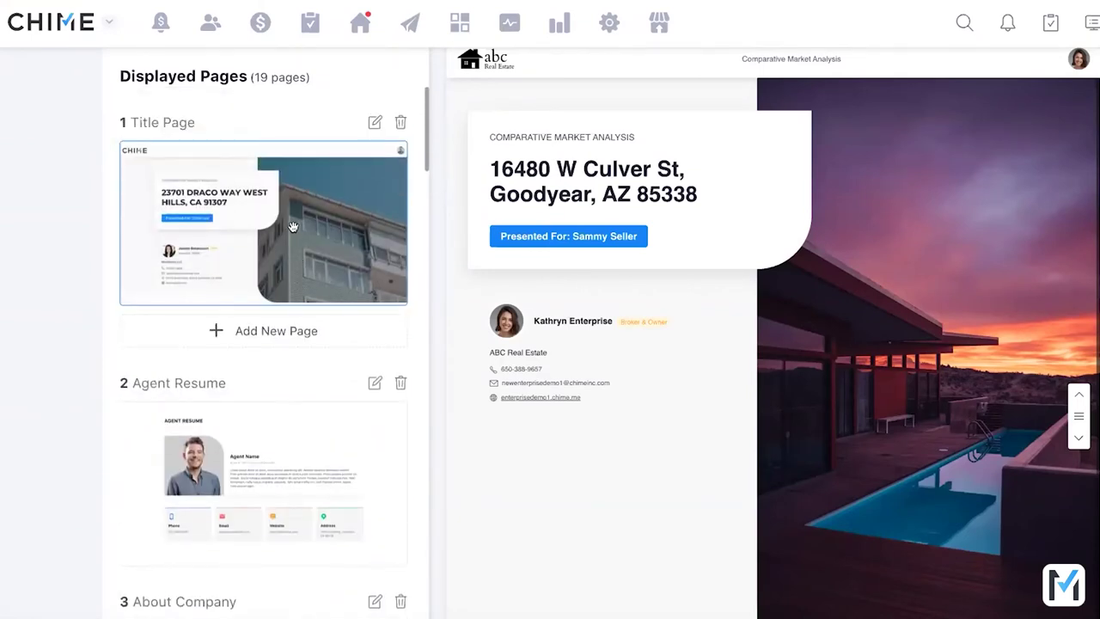
{"action": "scroll", "coordinate": [264, 290], "scroll_direction": "down", "scroll_amount": 2}
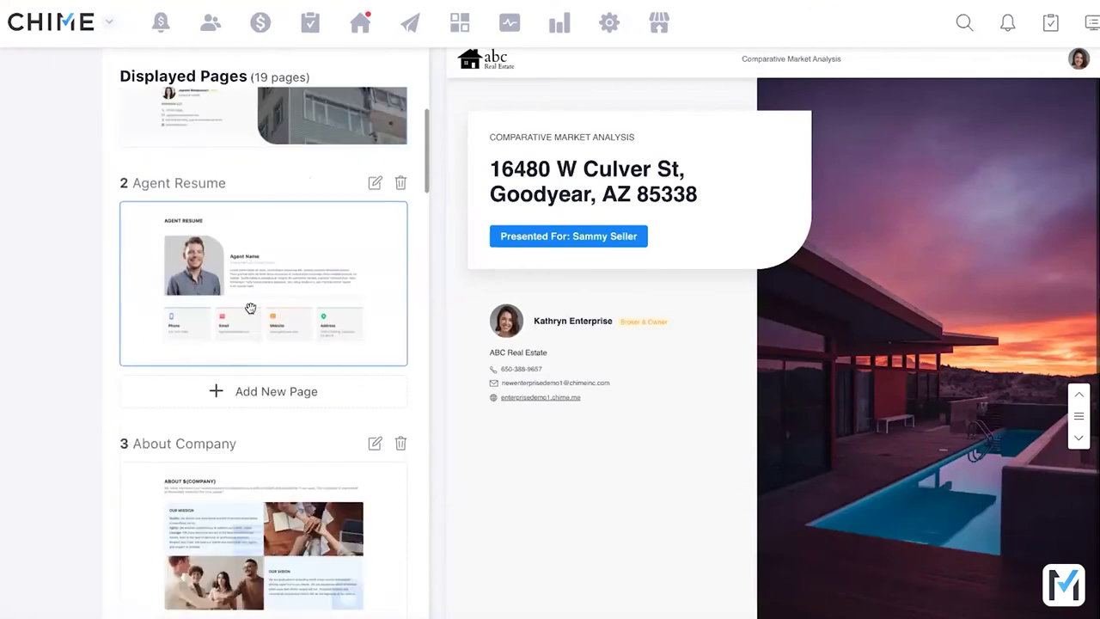
Preview Agent Resume, About Company and The Value of an Agent, then open Title Page settings
{"action": "left_click", "coordinate": [247, 305]}
{"action": "scroll", "coordinate": [245, 344], "scroll_direction": "down", "scroll_amount": 2}
{"action": "left_click", "coordinate": [241, 378]}
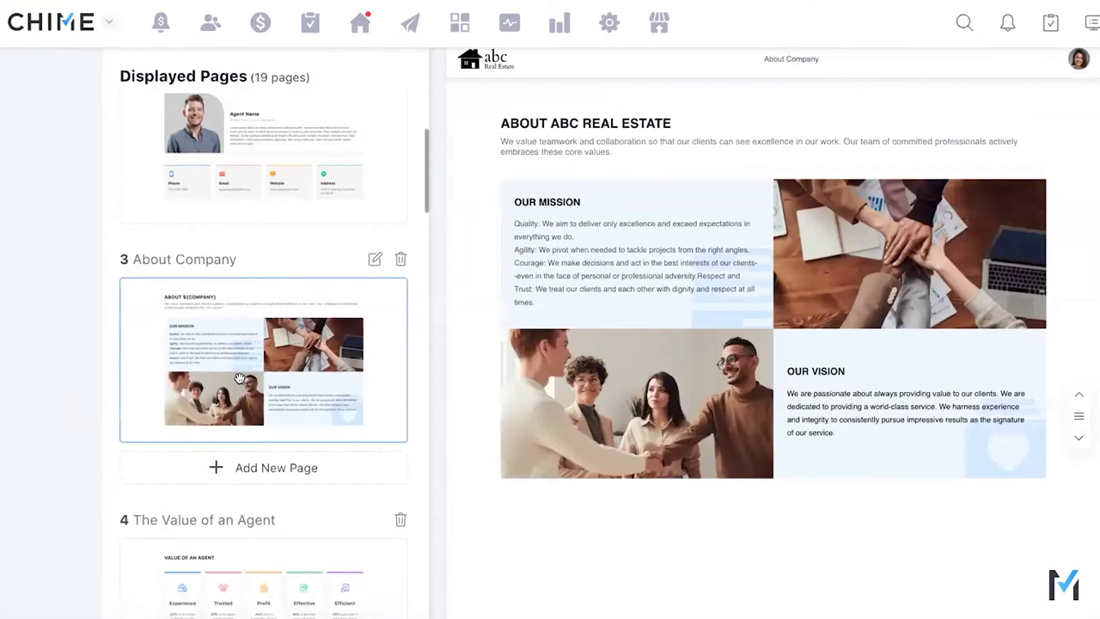
{"action": "scroll", "coordinate": [241, 376], "scroll_direction": "down", "scroll_amount": 2}
{"action": "left_click", "coordinate": [232, 399]}
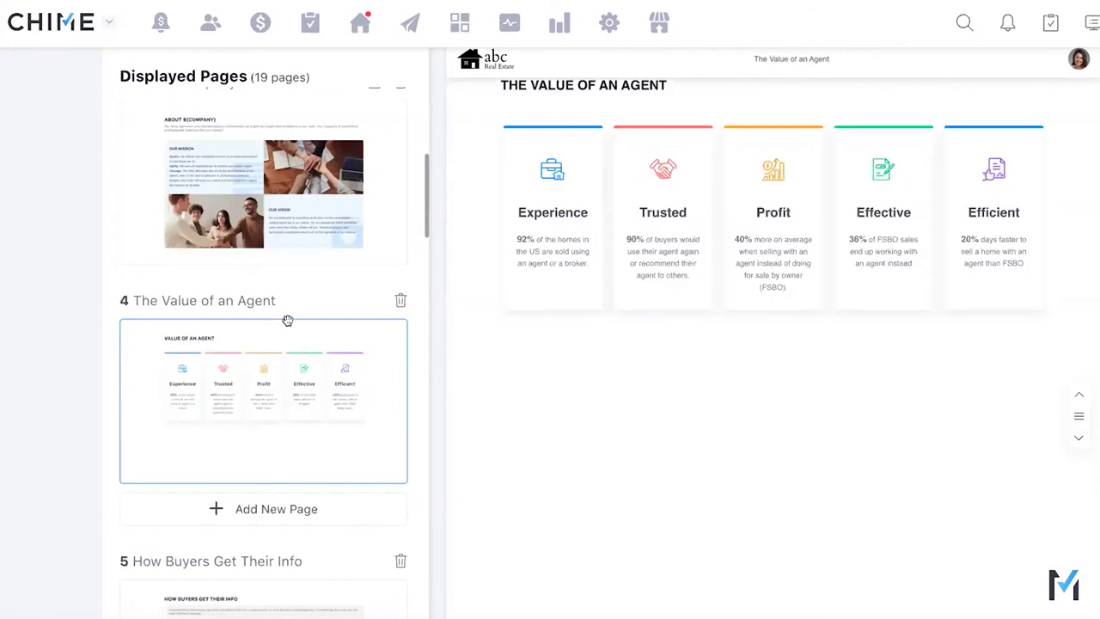
{"action": "scroll", "coordinate": [339, 331], "scroll_direction": "down", "scroll_amount": 2}
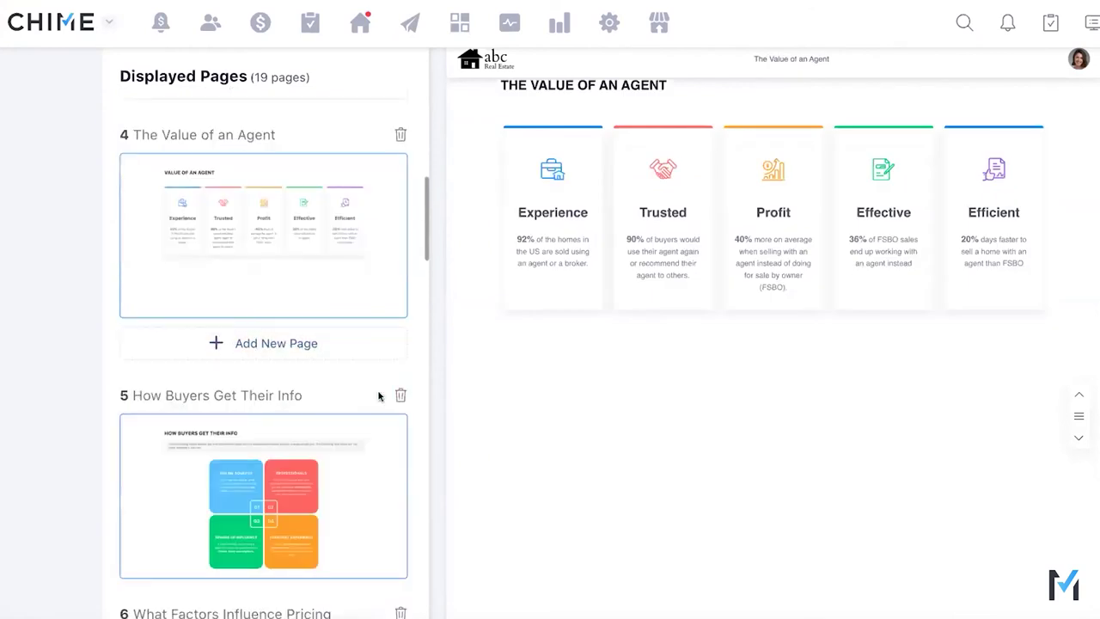
{"action": "scroll", "coordinate": [335, 383], "scroll_direction": "up", "scroll_amount": 7}
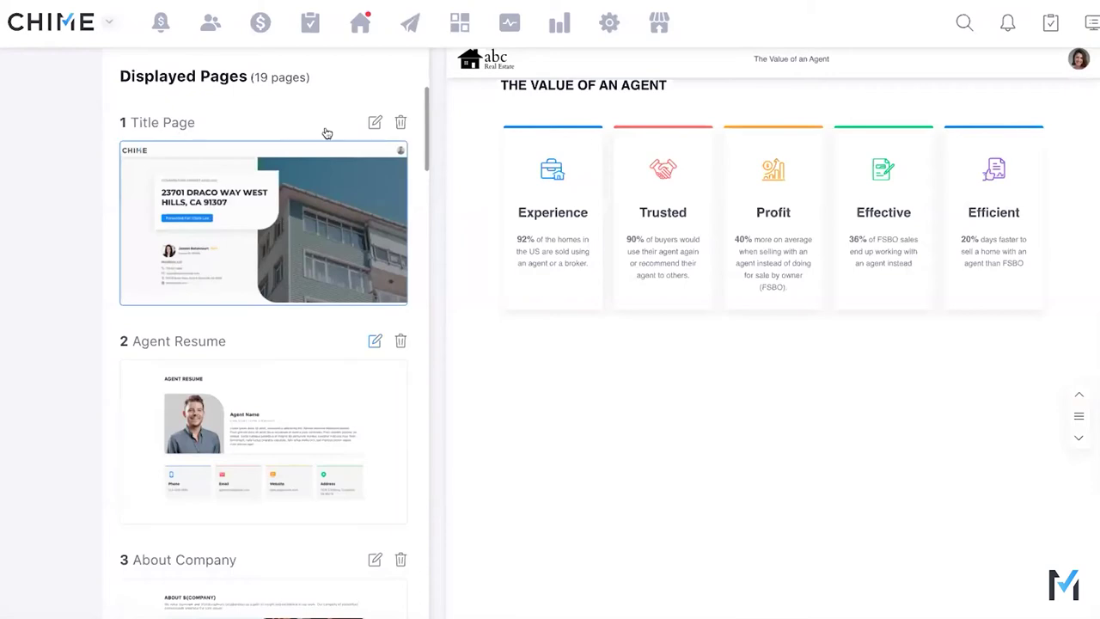
{"action": "left_click", "coordinate": [375, 122]}
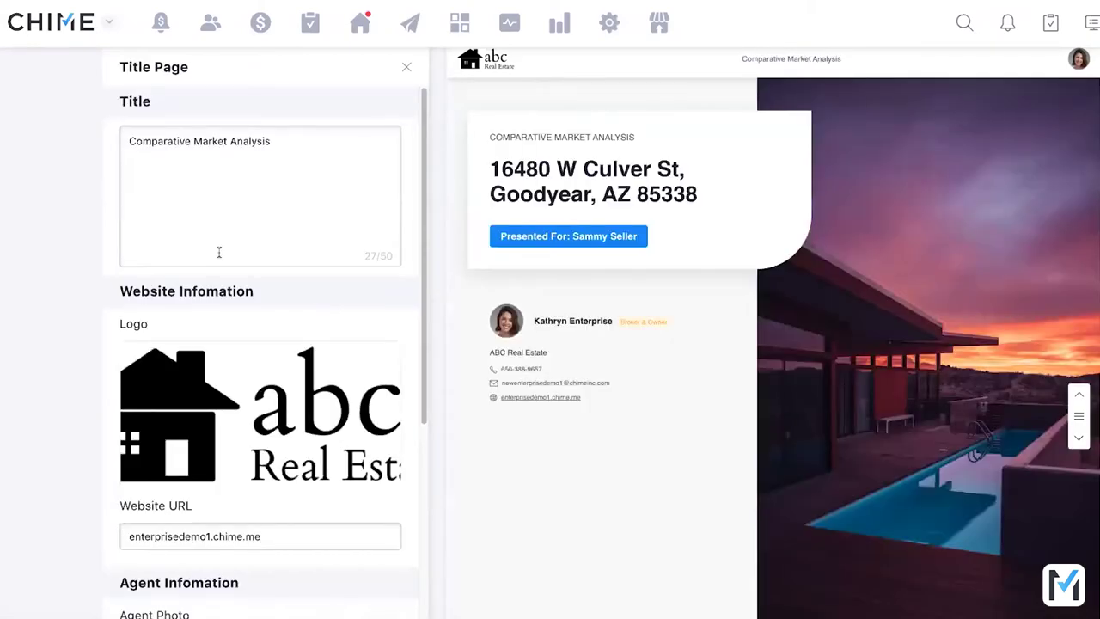
Change the title to 'CMA', then undo it back to 'Comparative Market Analysis'
{"action": "scroll", "coordinate": [676, 253], "scroll_direction": "up", "scroll_amount": 1}
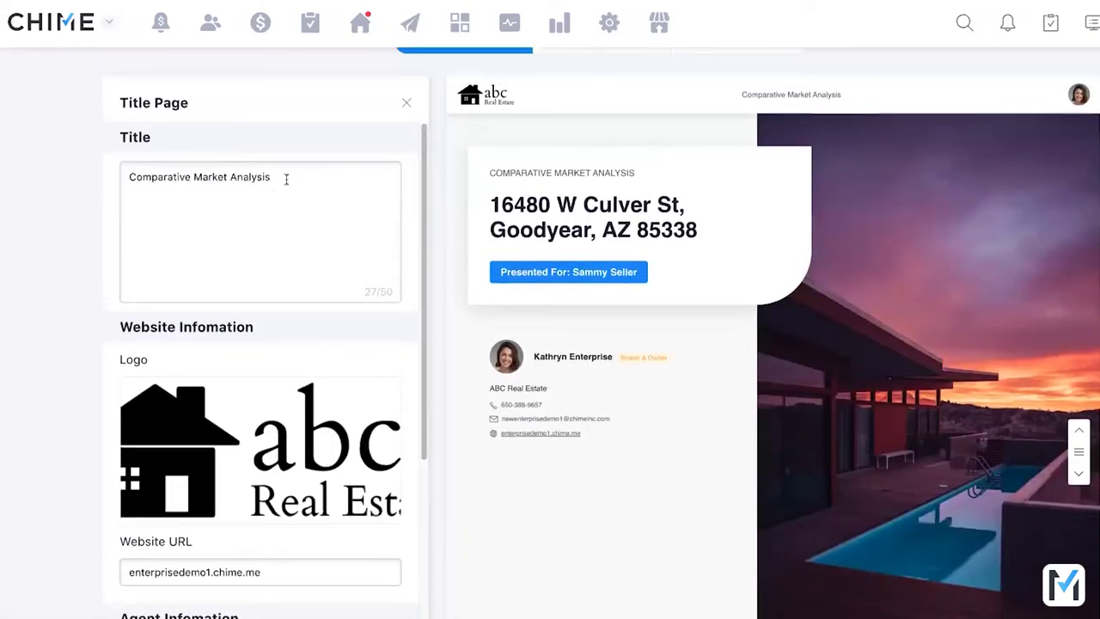
{"action": "left_click_drag", "start_coordinate": [282, 178], "coordinate": [482, 175]}
{"action": "triple_click", "coordinate": [309, 180]}
{"action": "type", "text": "CMA"}
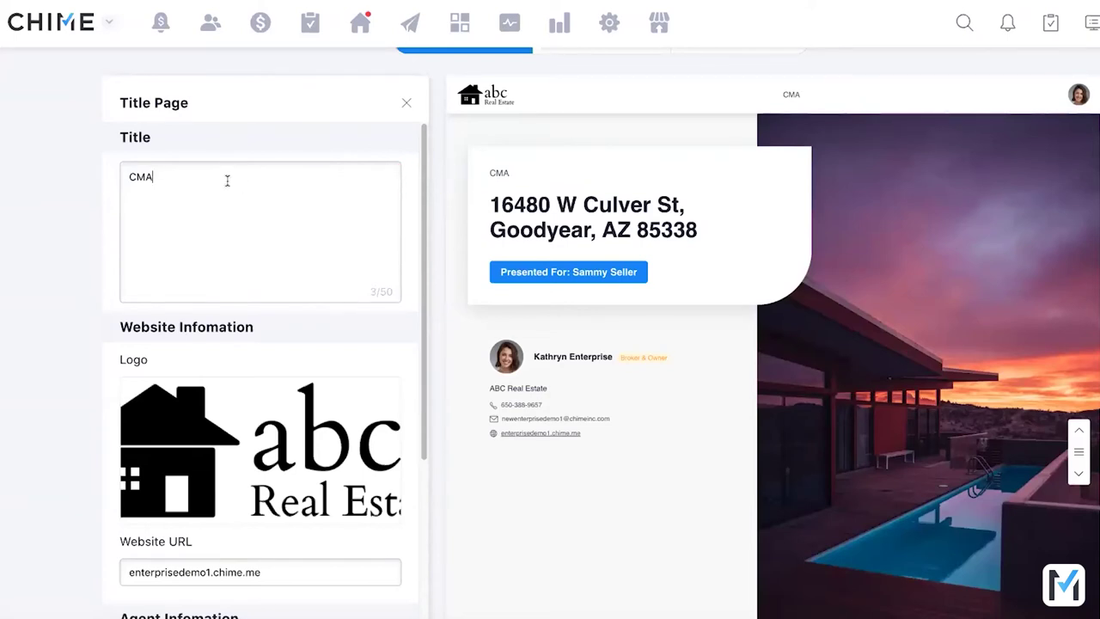
{"action": "key", "text": "ctrl+z"}
{"action": "left_click", "coordinate": [345, 141]}
Review the remaining Title Page settings and close the editor
{"action": "scroll", "coordinate": [295, 278], "scroll_direction": "down", "scroll_amount": 1}
{"action": "mouse_move", "coordinate": [284, 326]}
{"action": "scroll", "coordinate": [275, 327], "scroll_direction": "down", "scroll_amount": 2}
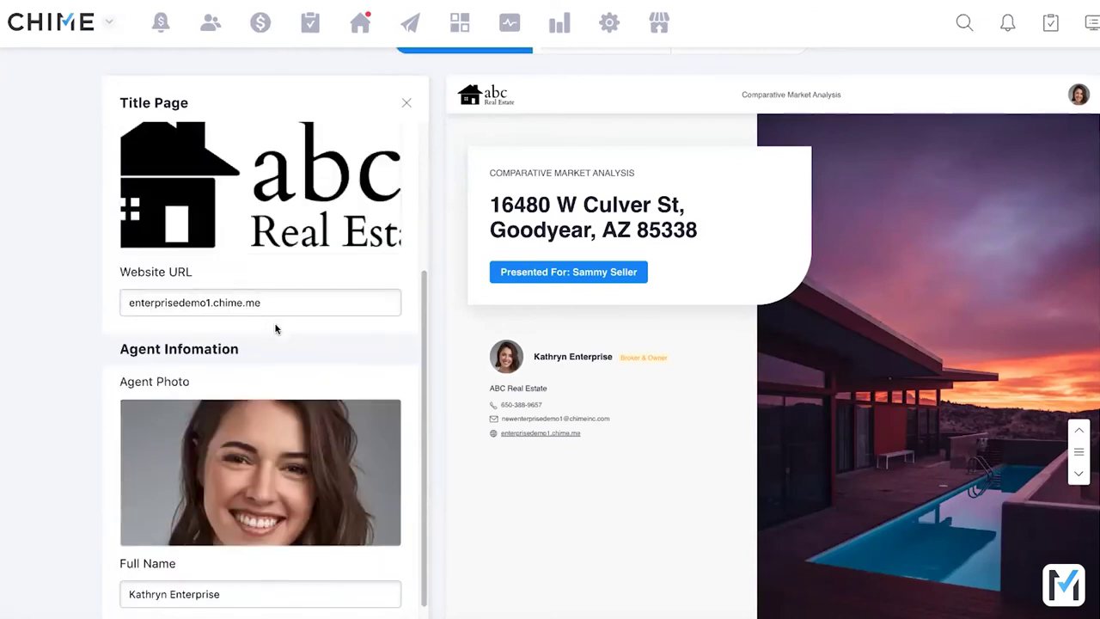
{"action": "scroll", "coordinate": [249, 320], "scroll_direction": "down", "scroll_amount": 1}
{"action": "scroll", "coordinate": [344, 362], "scroll_direction": "down", "scroll_amount": 3}
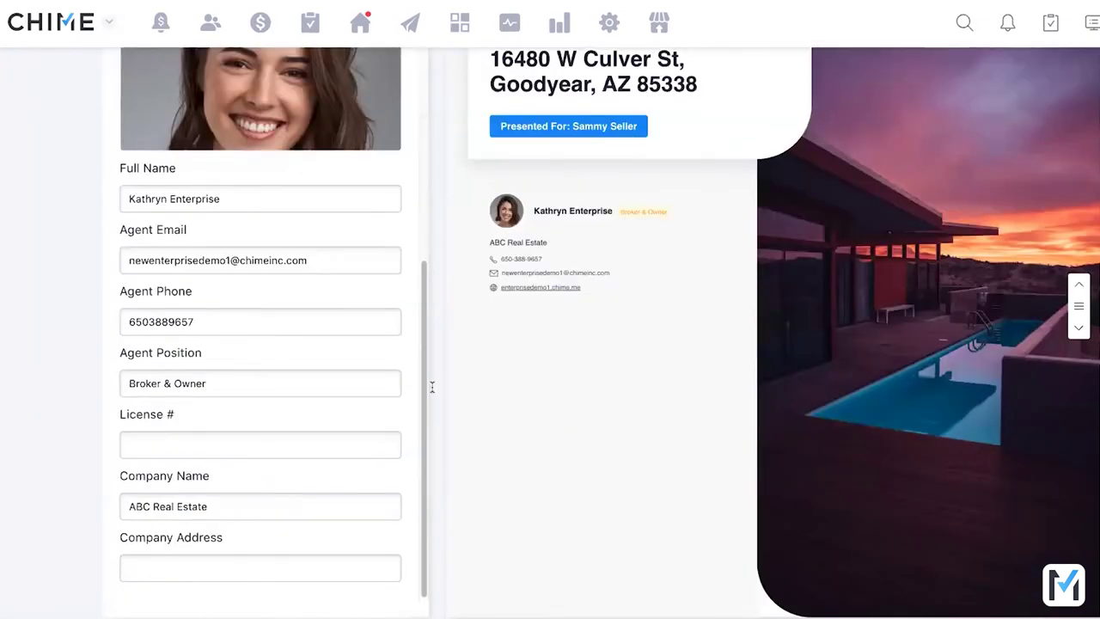
{"action": "scroll", "coordinate": [307, 385], "scroll_direction": "up", "scroll_amount": 3}
{"action": "scroll", "coordinate": [307, 387], "scroll_direction": "up", "scroll_amount": 8}
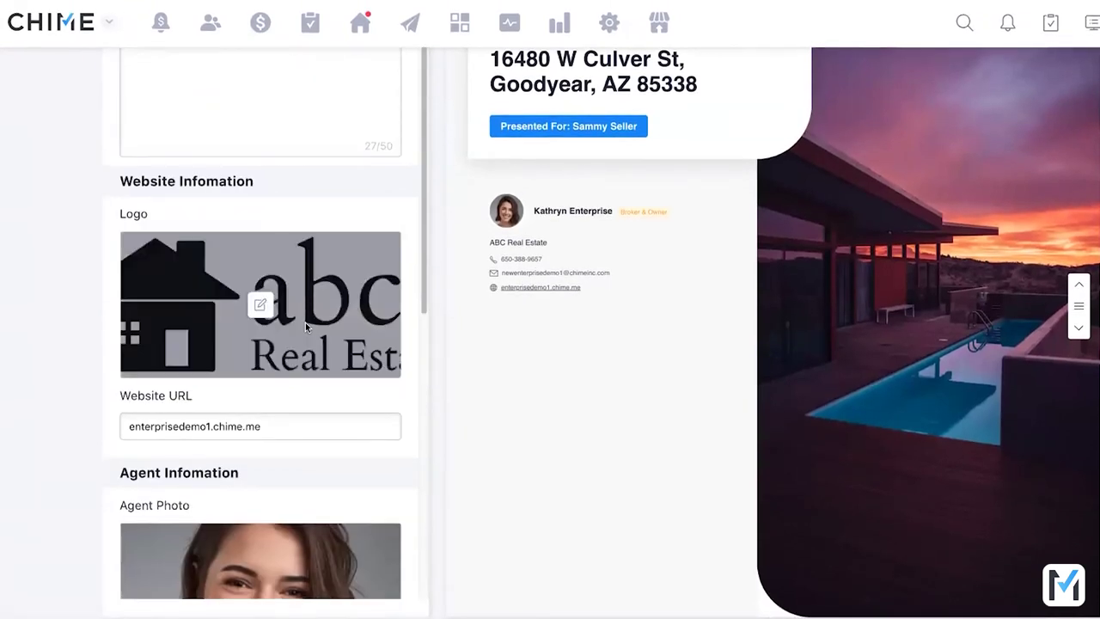
{"action": "scroll", "coordinate": [293, 314], "scroll_direction": "down", "scroll_amount": 3}
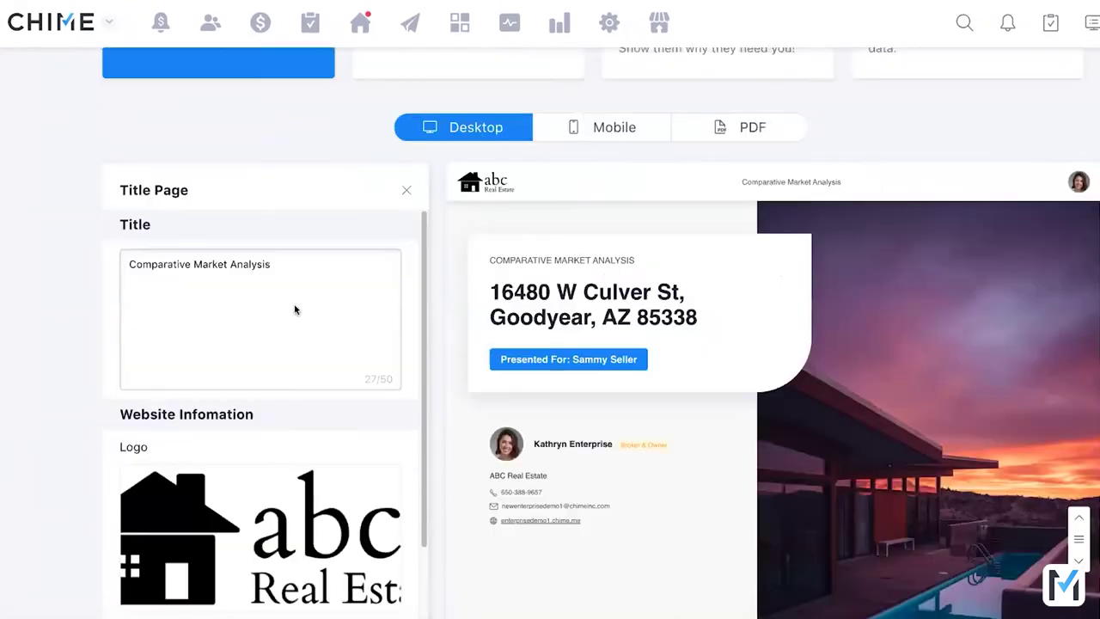
{"action": "left_click", "coordinate": [406, 192]}
{"action": "scroll", "coordinate": [315, 297], "scroll_direction": "down", "scroll_amount": 3}
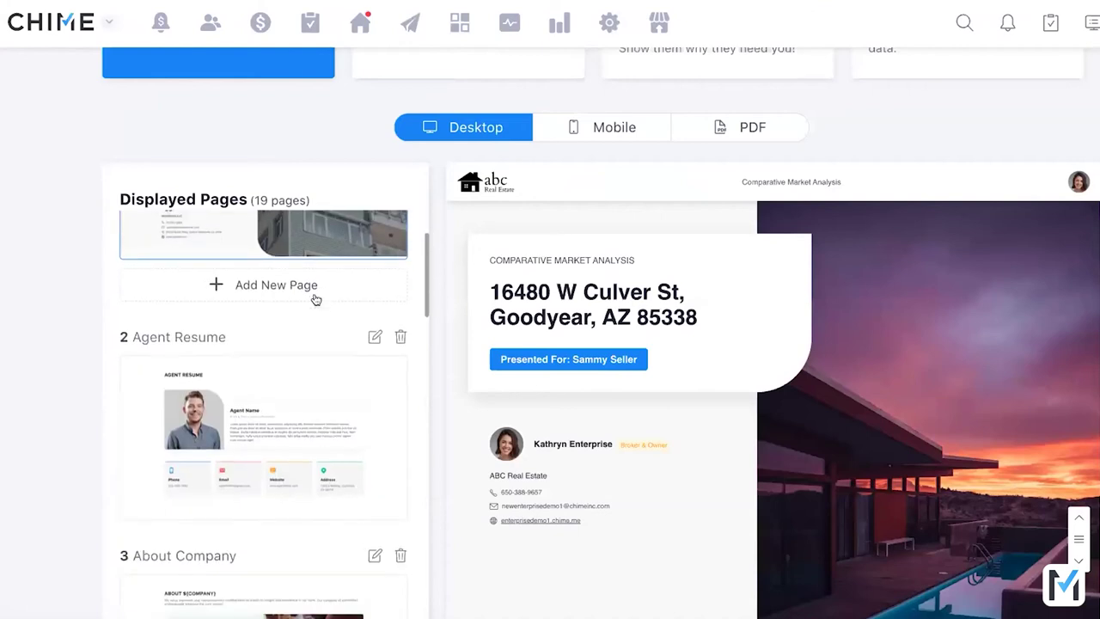
Open the Agent Resume page editor to view its title and introduction text
{"action": "left_click", "coordinate": [373, 314]}
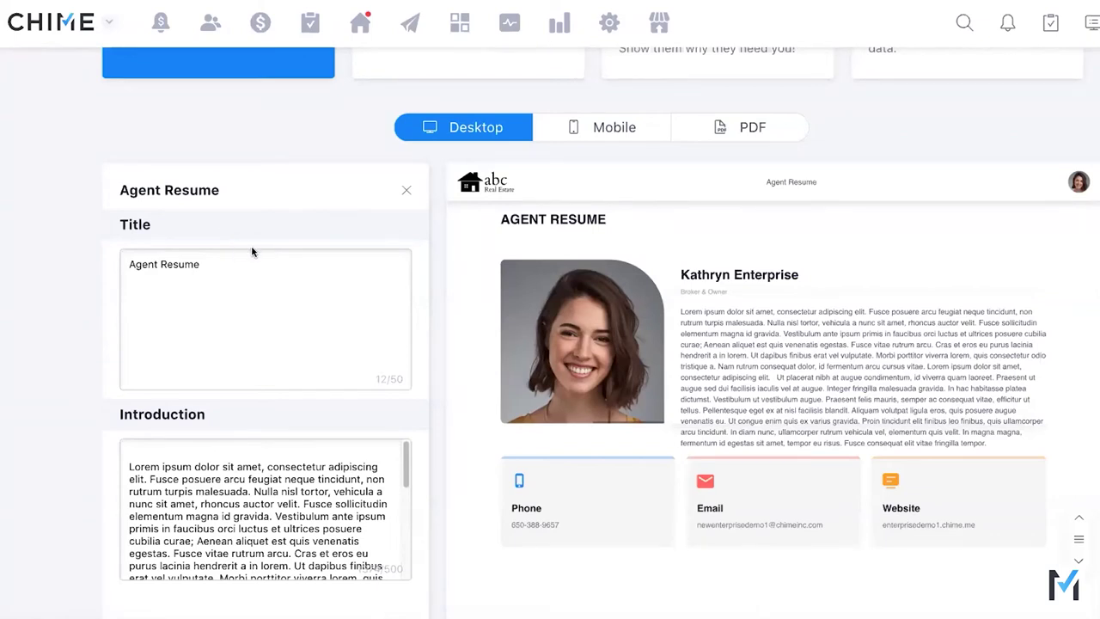
{"action": "scroll", "coordinate": [275, 256], "scroll_direction": "down", "scroll_amount": 2}
{"action": "scroll", "coordinate": [277, 401], "scroll_direction": "down", "scroll_amount": 5}
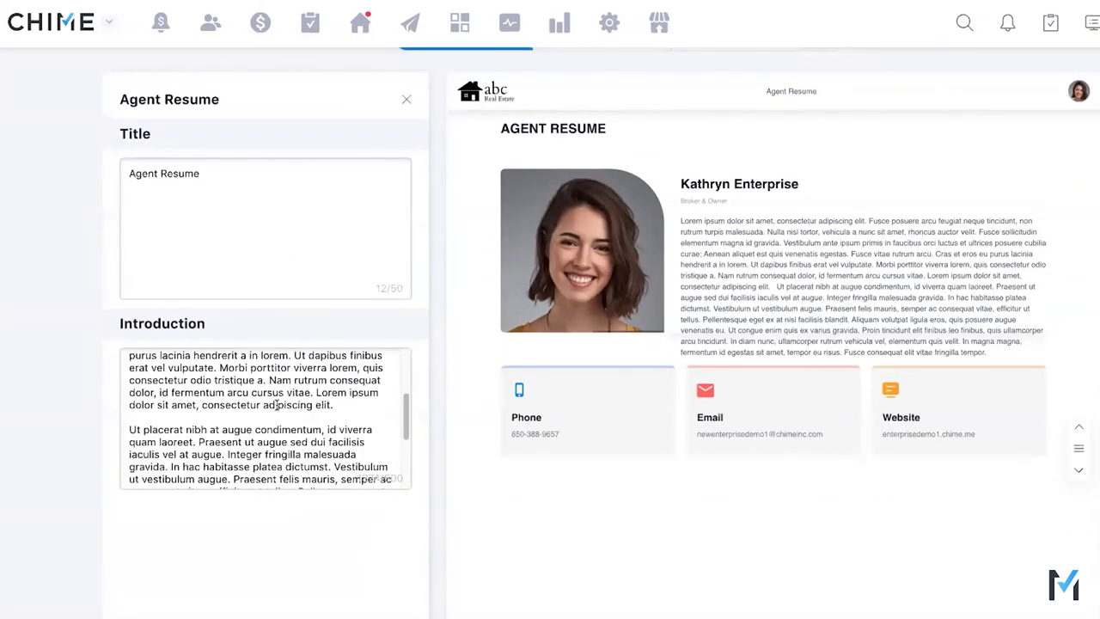
{"action": "scroll", "coordinate": [276, 401], "scroll_direction": "up", "scroll_amount": 5}
Close the Agent Resume settings panel
{"action": "scroll", "coordinate": [337, 269], "scroll_direction": "up", "scroll_amount": 2}
{"action": "scroll", "coordinate": [370, 318], "scroll_direction": "up", "scroll_amount": 3}
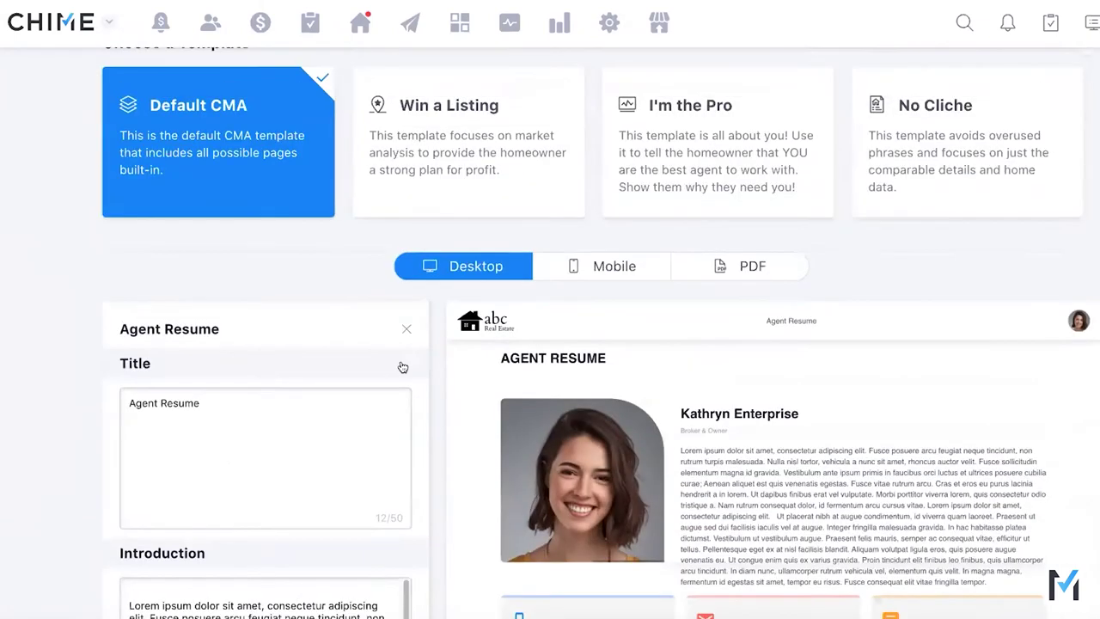
{"action": "left_click", "coordinate": [403, 369]}
Scroll through the full list of 19 displayed pages
{"action": "scroll", "coordinate": [61, 303], "scroll_direction": "down", "scroll_amount": 3}
{"action": "scroll", "coordinate": [62, 304], "scroll_direction": "down", "scroll_amount": 2}
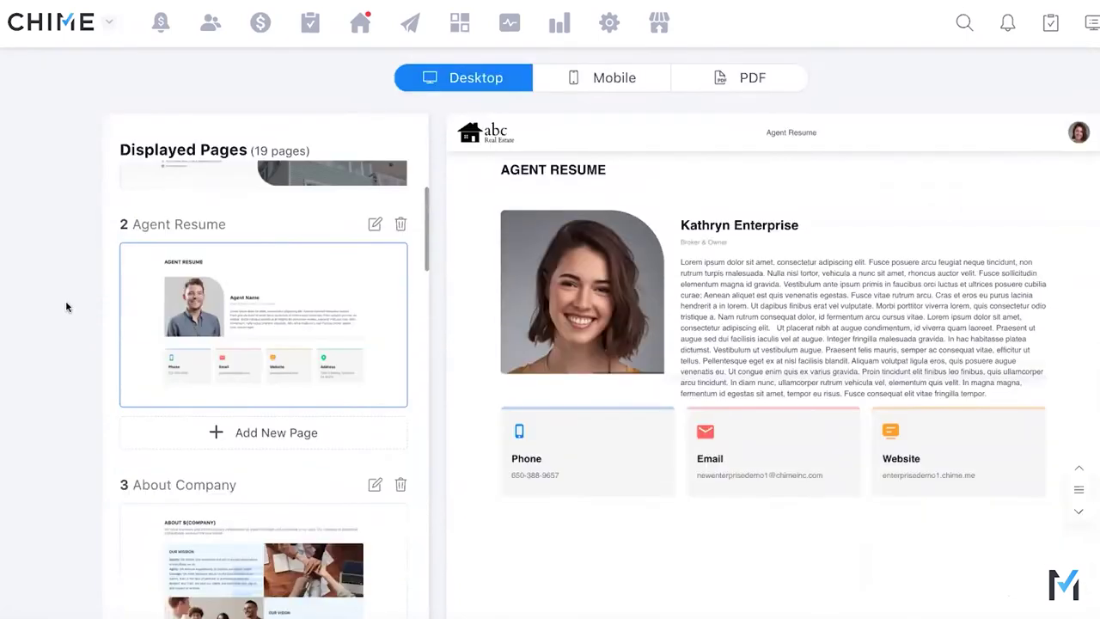
{"action": "scroll", "coordinate": [245, 316], "scroll_direction": "down", "scroll_amount": 3}
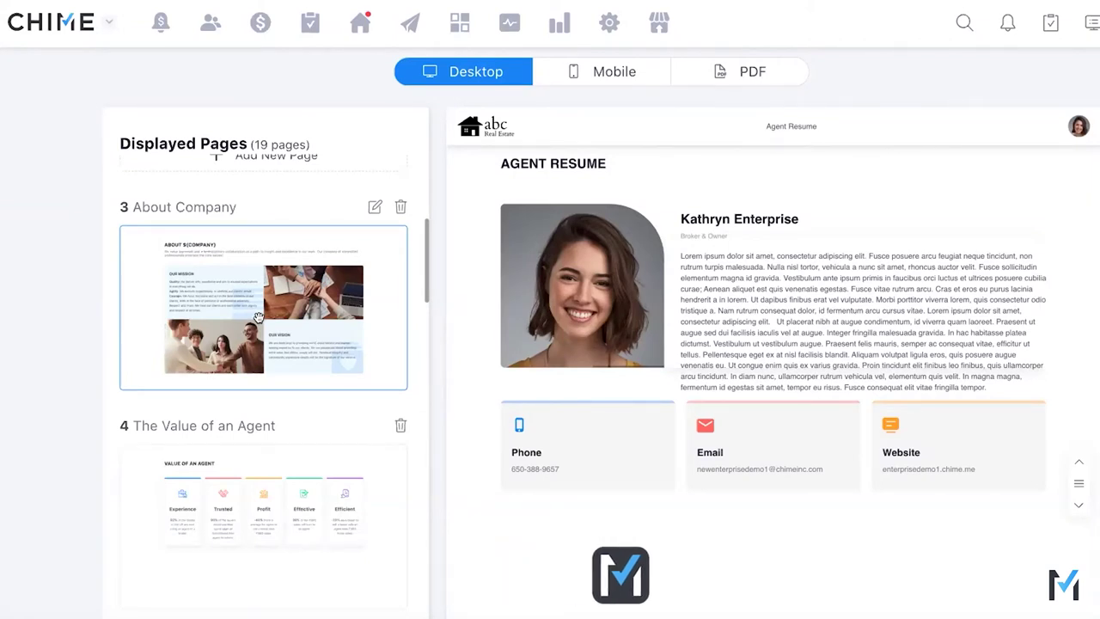
{"action": "scroll", "coordinate": [250, 320], "scroll_direction": "down", "scroll_amount": 5}
{"action": "scroll", "coordinate": [250, 320], "scroll_direction": "down", "scroll_amount": 5}
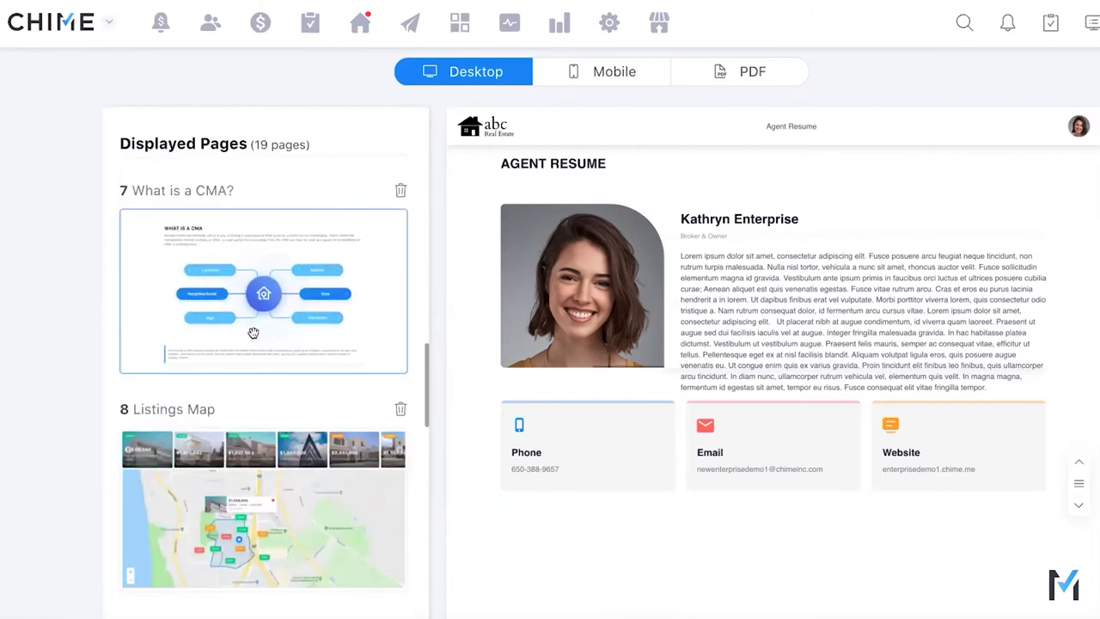
{"action": "scroll", "coordinate": [252, 335], "scroll_direction": "down", "scroll_amount": 10}
{"action": "scroll", "coordinate": [250, 336], "scroll_direction": "down", "scroll_amount": 6}
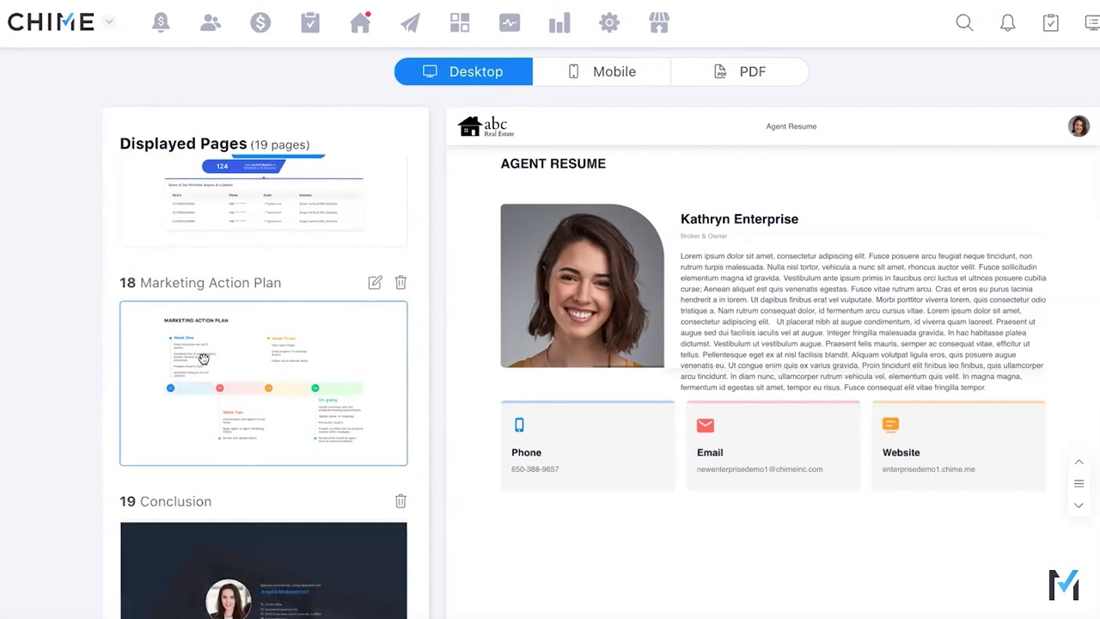
{"action": "scroll", "coordinate": [329, 358], "scroll_direction": "up", "scroll_amount": 20}
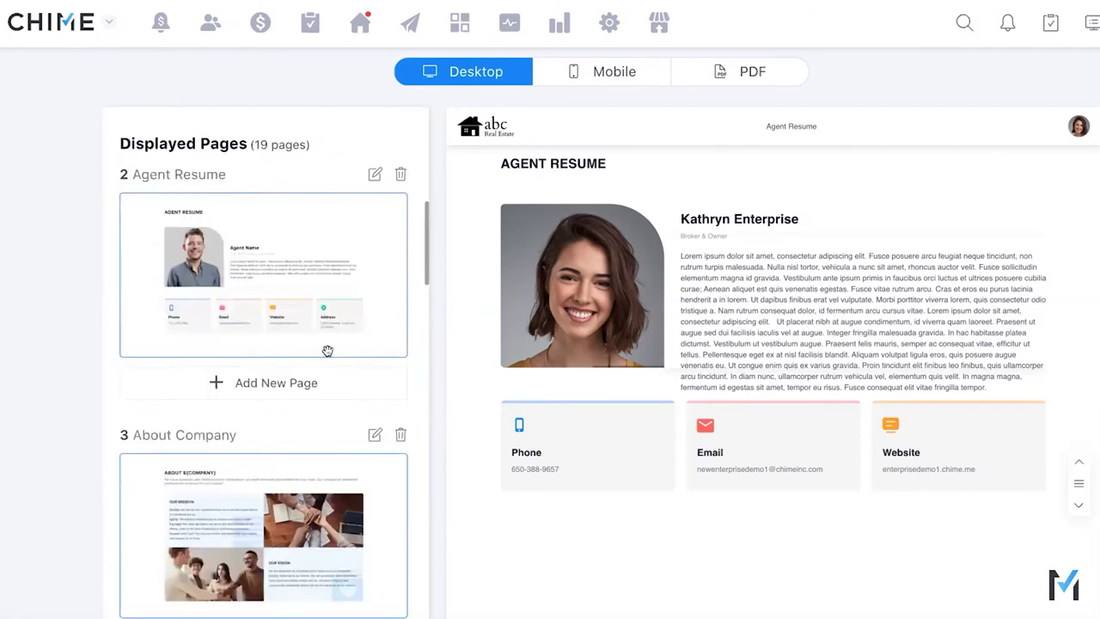
{"action": "scroll", "coordinate": [328, 351], "scroll_direction": "up", "scroll_amount": 6}
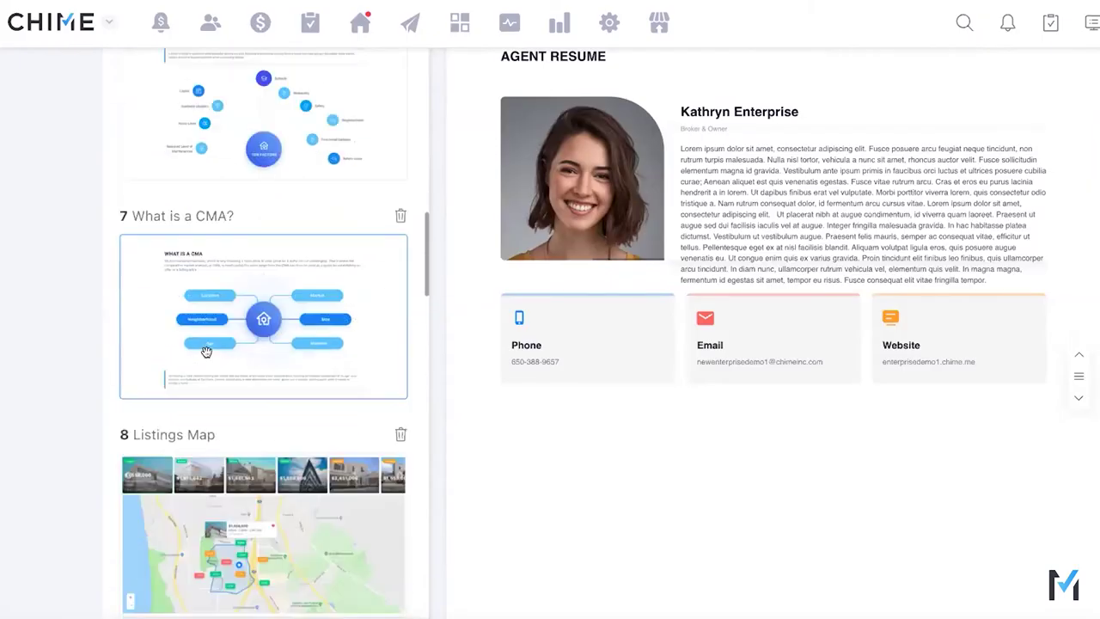
{"action": "scroll", "coordinate": [206, 348], "scroll_direction": "down", "scroll_amount": 5}
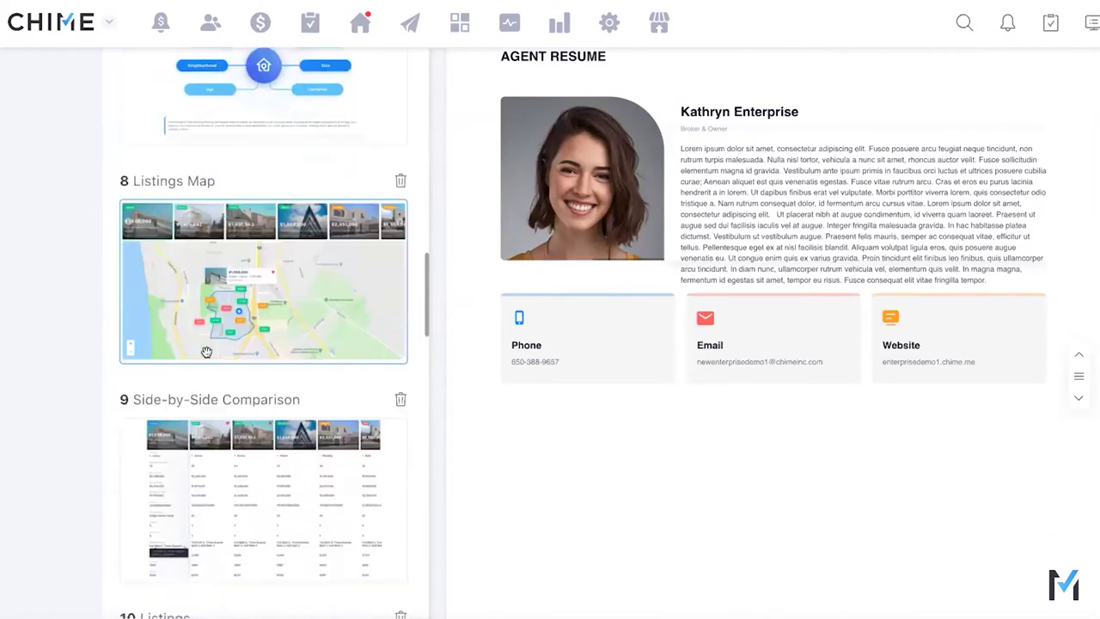
{"action": "scroll", "coordinate": [206, 352], "scroll_direction": "down", "scroll_amount": 8}
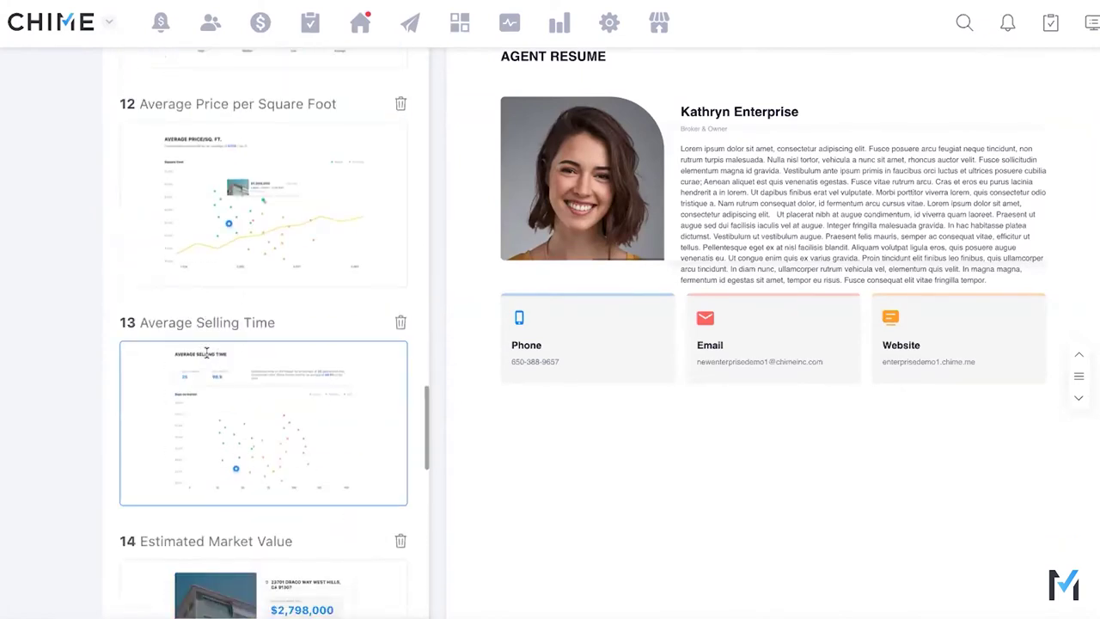
{"action": "scroll", "coordinate": [206, 352], "scroll_direction": "up", "scroll_amount": 3}
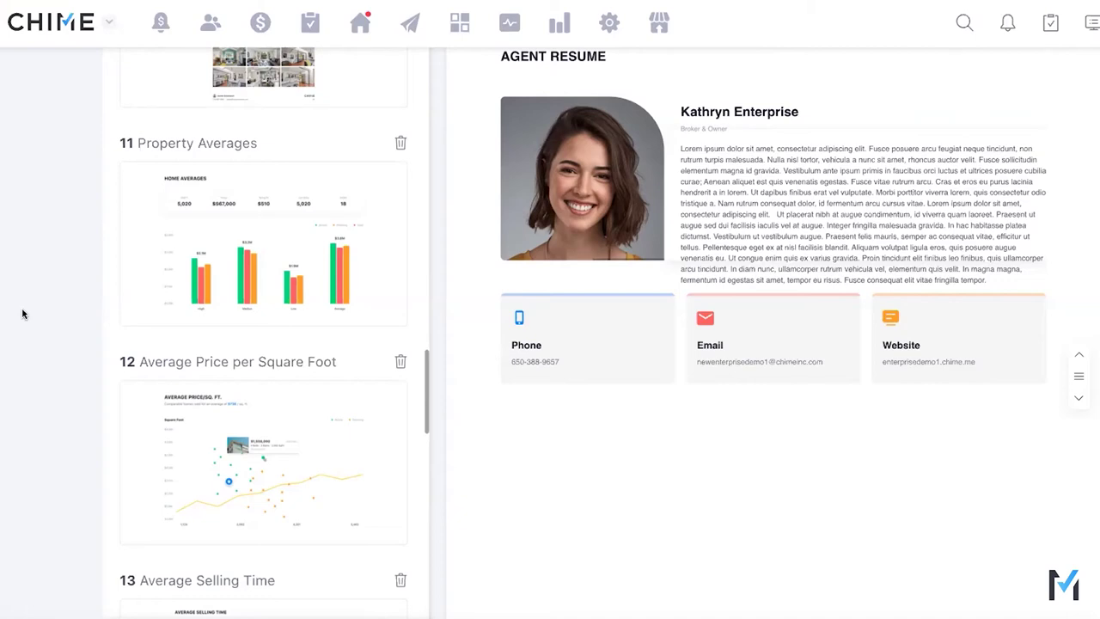
Preview Property Averages, then switch the preview to the earlier 'What is a CMA?' page
{"action": "left_click", "coordinate": [177, 271]}
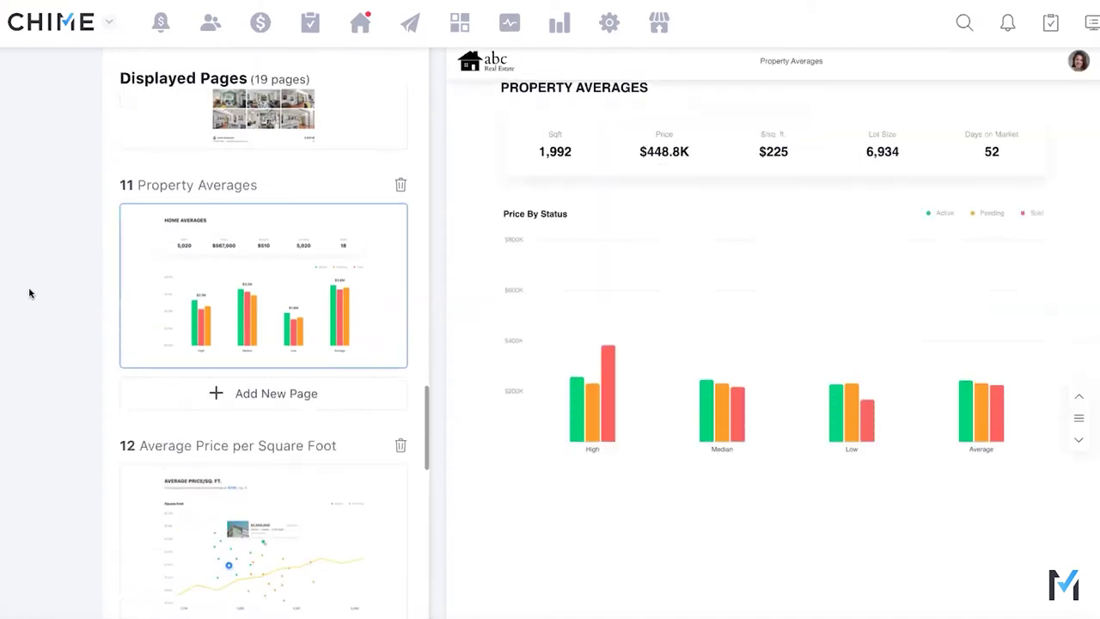
{"action": "scroll", "coordinate": [24, 303], "scroll_direction": "up", "scroll_amount": 5}
{"action": "scroll", "coordinate": [34, 307], "scroll_direction": "down", "scroll_amount": 5}
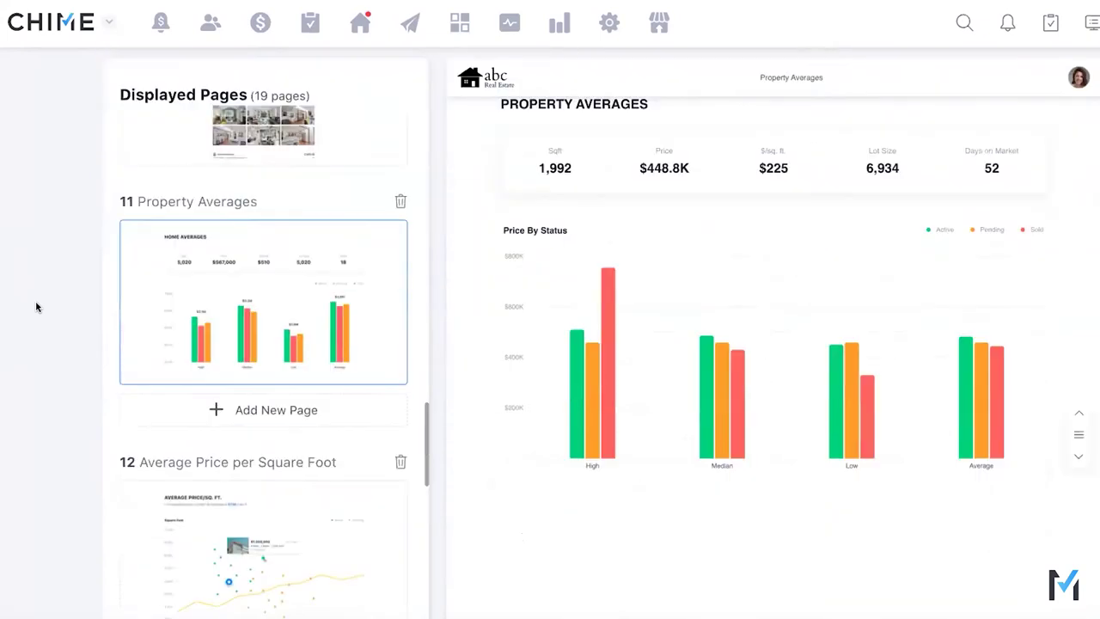
{"action": "scroll", "coordinate": [257, 316], "scroll_direction": "up", "scroll_amount": 6}
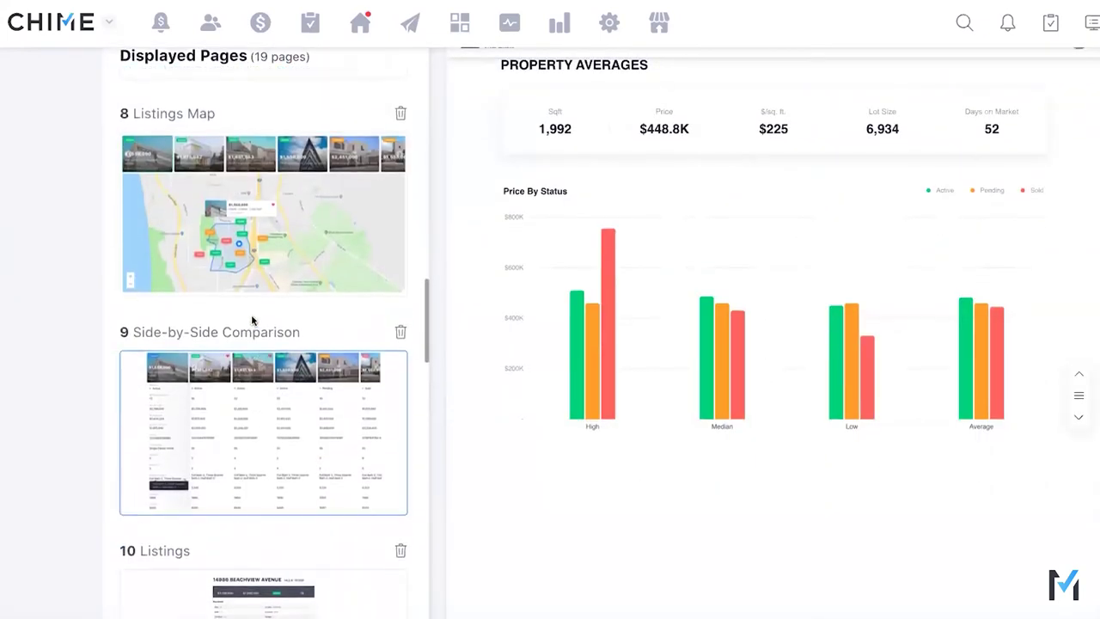
{"action": "scroll", "coordinate": [252, 319], "scroll_direction": "up", "scroll_amount": 4}
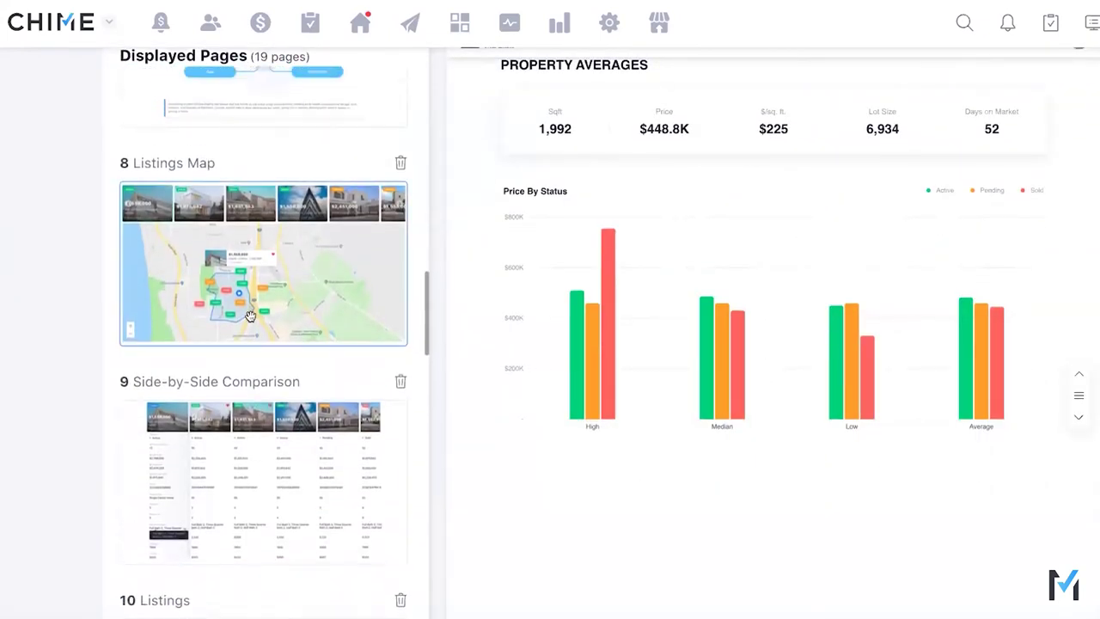
{"action": "scroll", "coordinate": [251, 320], "scroll_direction": "up", "scroll_amount": 2}
{"action": "left_click", "coordinate": [249, 314]}
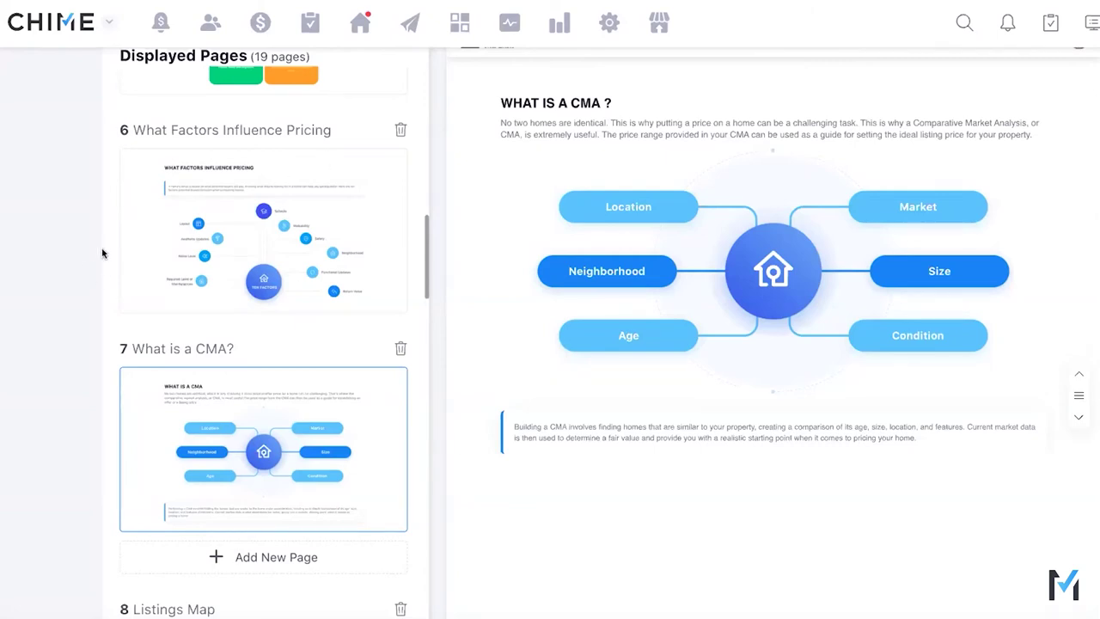
Scroll up on the Presentation step
{"action": "scroll", "coordinate": [349, 241], "scroll_direction": "up", "scroll_amount": 5}
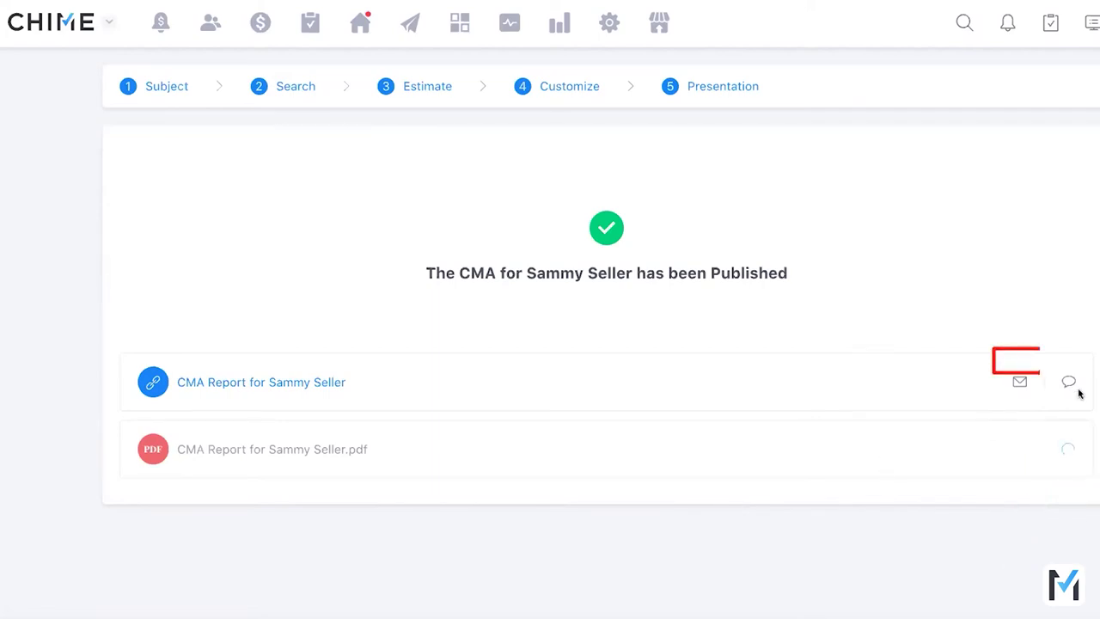
Try emailing the report link, discard the email draft, and draft a text message instead
{"action": "left_click", "coordinate": [1020, 382]}
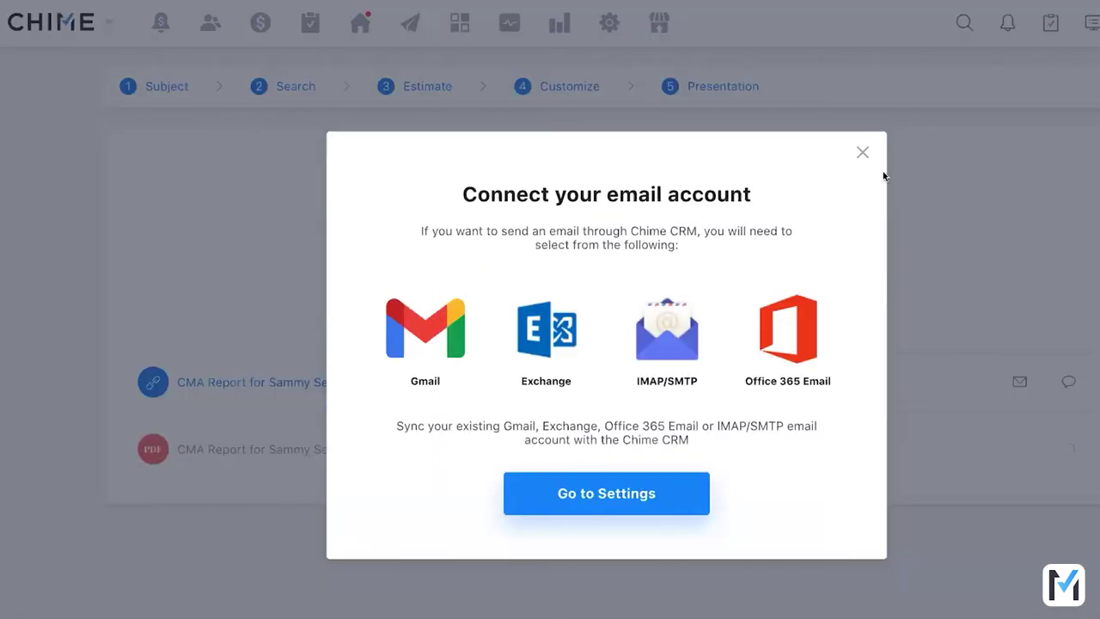
{"action": "left_click", "coordinate": [861, 151]}
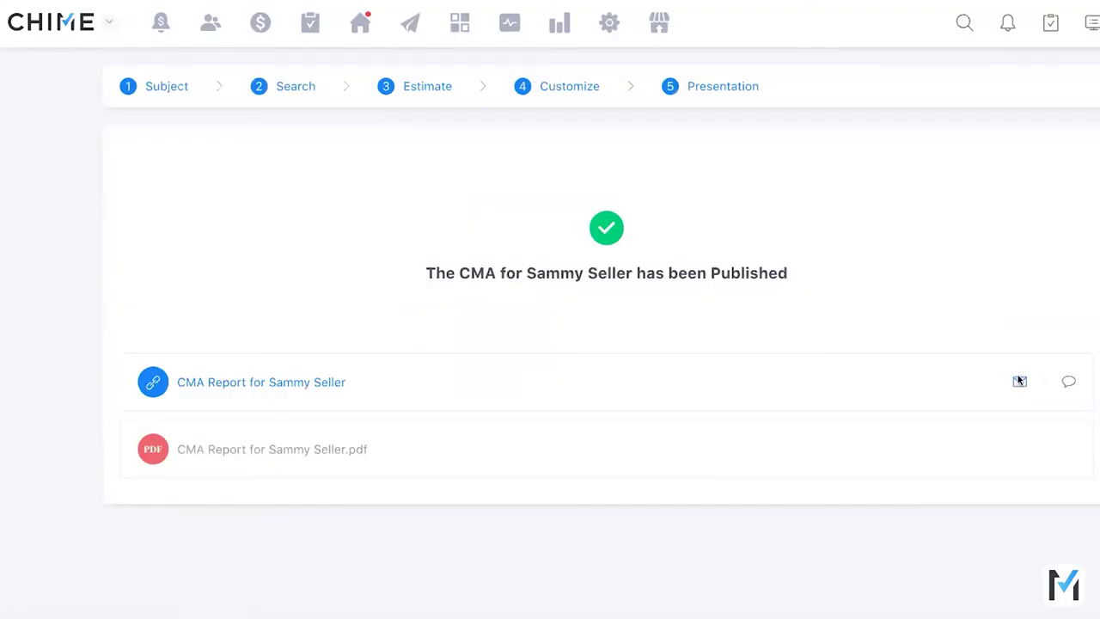
{"action": "left_click", "coordinate": [1021, 381]}
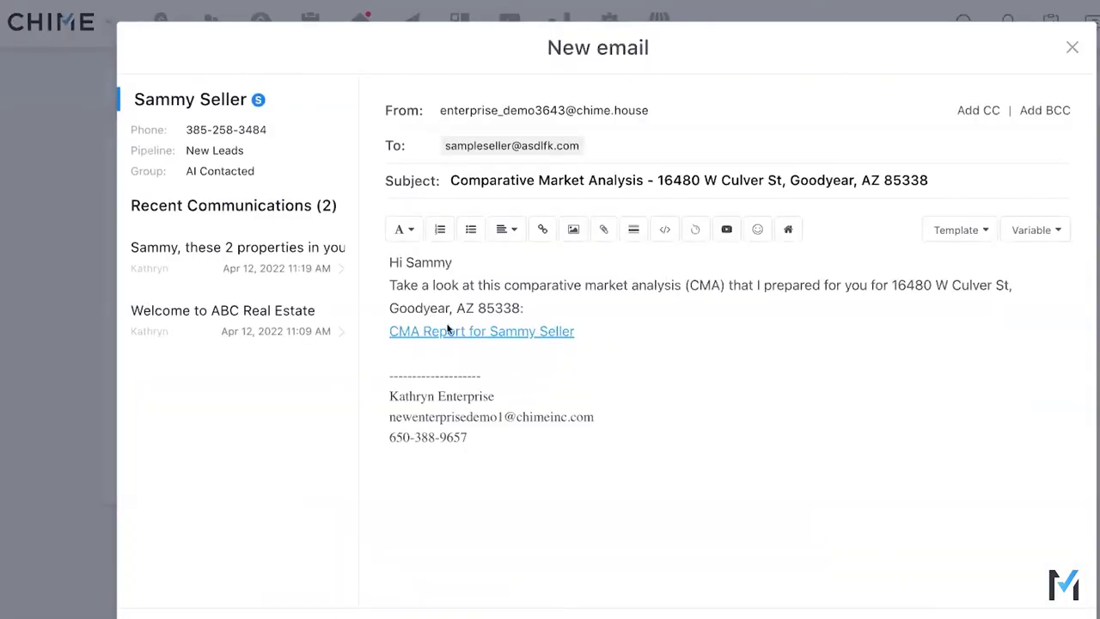
{"action": "left_click_drag", "start_coordinate": [375, 307], "coordinate": [607, 355]}
{"action": "left_click_drag", "start_coordinate": [687, 383], "coordinate": [630, 352]}
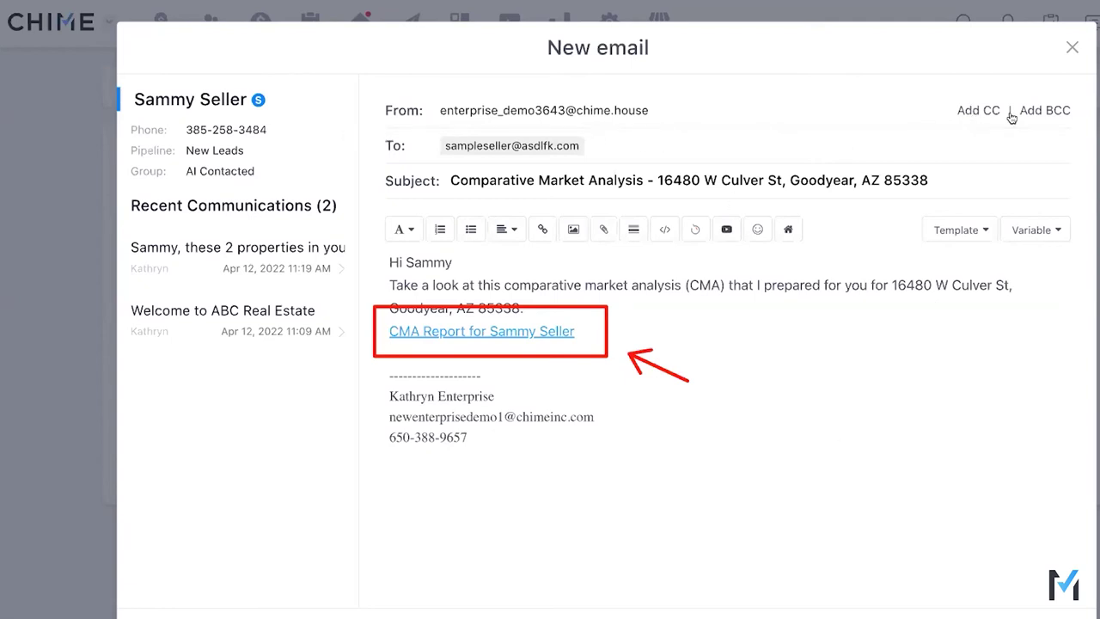
{"action": "left_click", "coordinate": [1071, 49]}
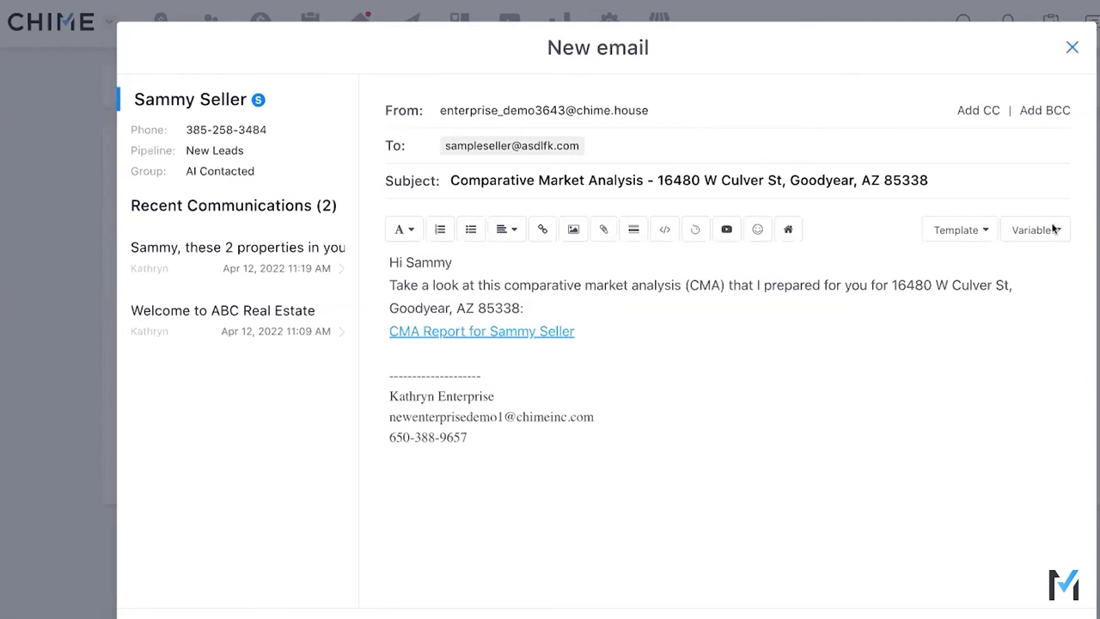
{"action": "left_click", "coordinate": [1067, 379]}
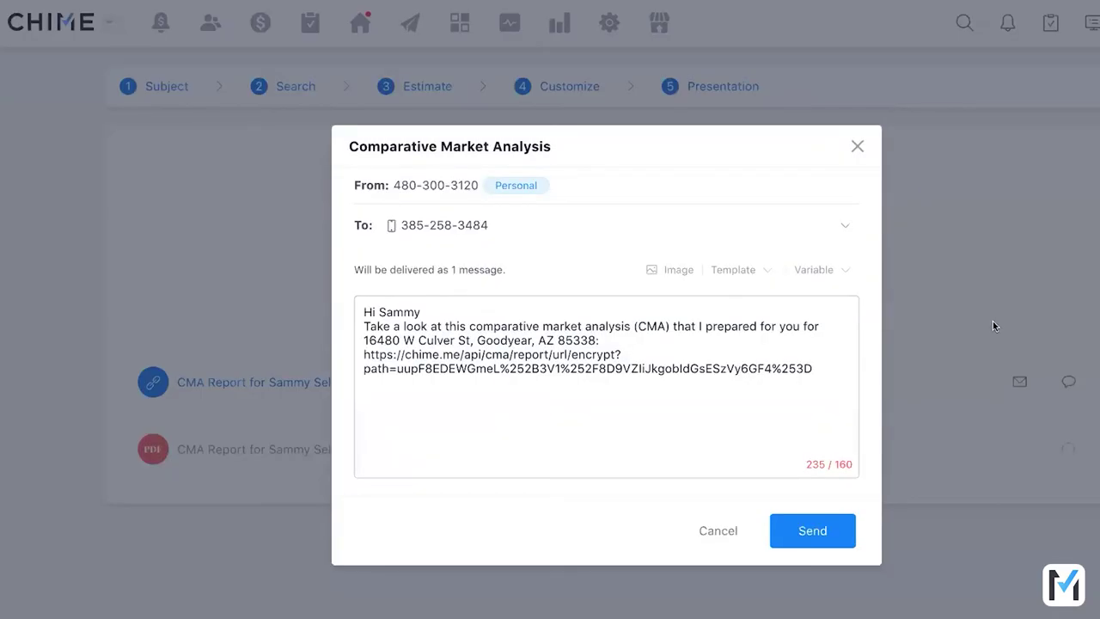
Cancel the text-message draft
{"action": "left_click", "coordinate": [722, 531]}
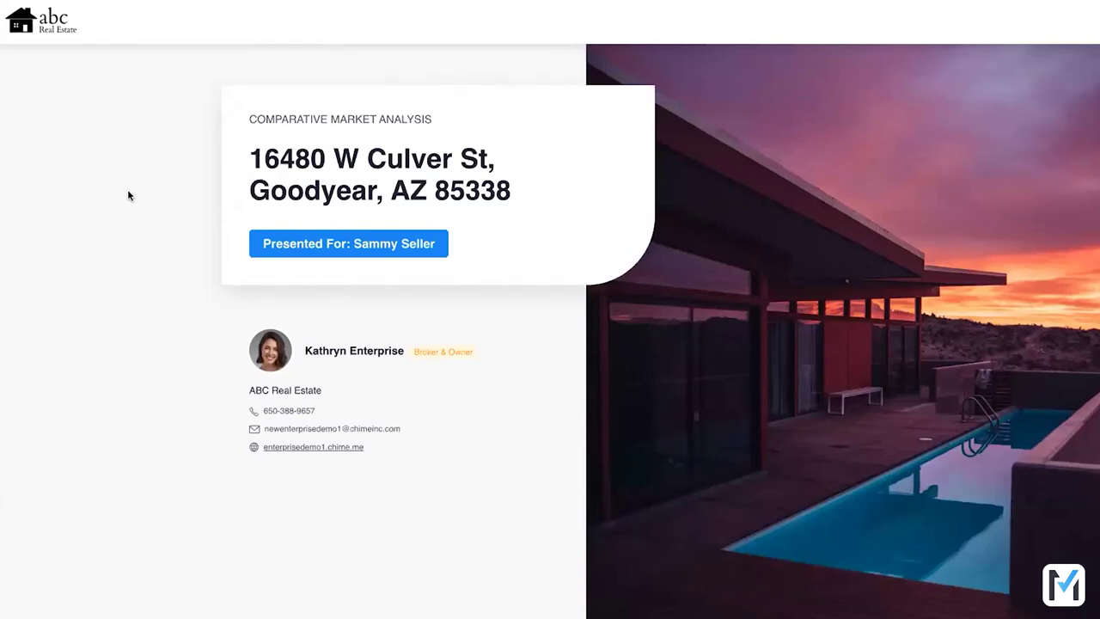
Scroll the web presentation to page 3 of 17, About Company
{"action": "scroll", "coordinate": [132, 201], "scroll_direction": "down", "scroll_amount": 8}
{"action": "scroll", "coordinate": [131, 201], "scroll_direction": "up", "scroll_amount": 7}
{"action": "scroll", "coordinate": [150, 248], "scroll_direction": "up", "scroll_amount": 2}
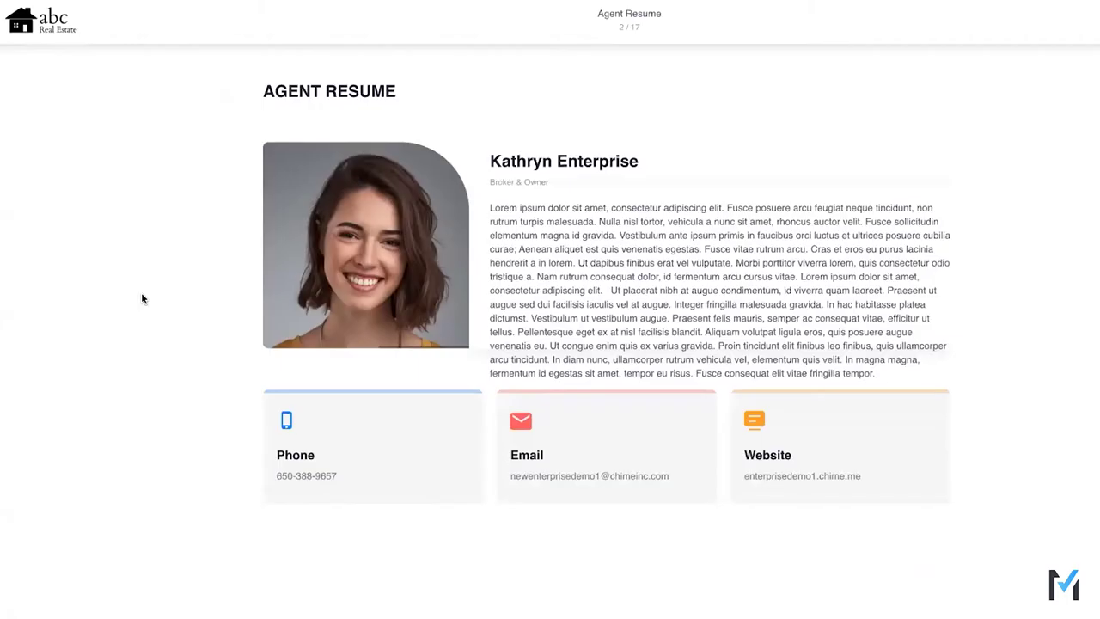
{"action": "scroll", "coordinate": [141, 295], "scroll_direction": "down", "scroll_amount": 5}
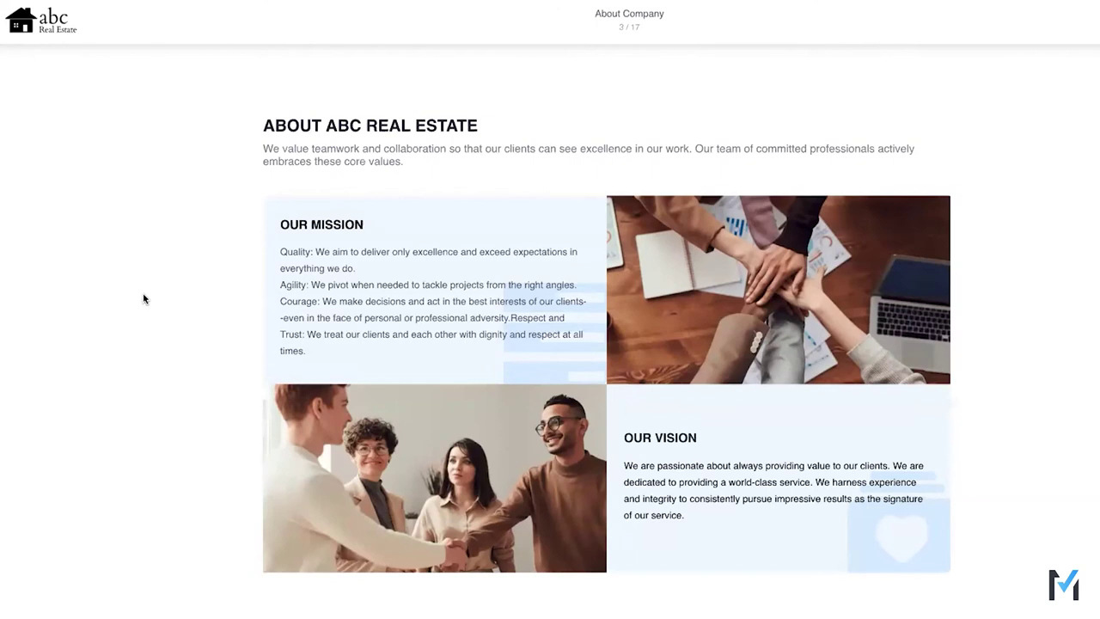
Scroll through the presentation slides down to the Listings Map
{"action": "scroll", "coordinate": [142, 297], "scroll_direction": "down", "scroll_amount": 5}
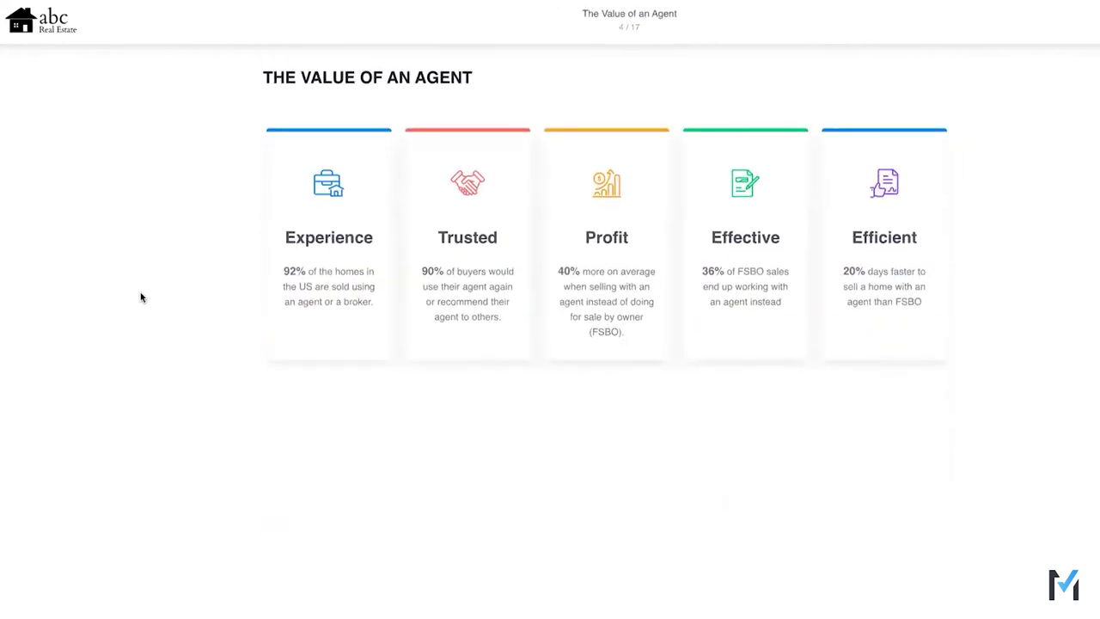
{"action": "scroll", "coordinate": [142, 297], "scroll_direction": "down", "scroll_amount": 5}
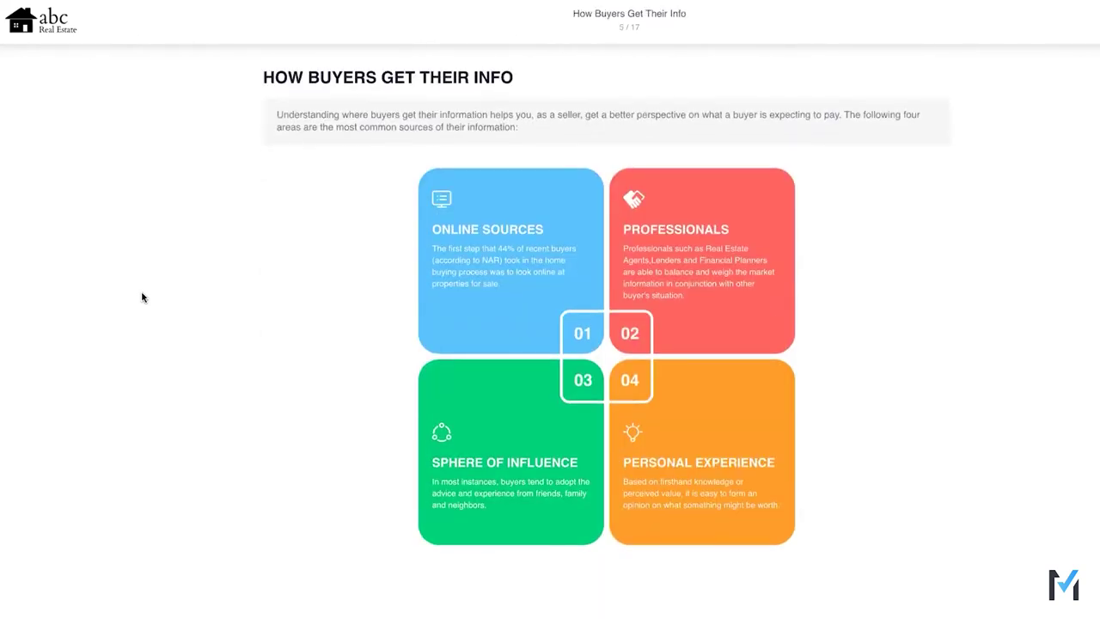
{"action": "scroll", "coordinate": [143, 298], "scroll_direction": "down", "scroll_amount": 5}
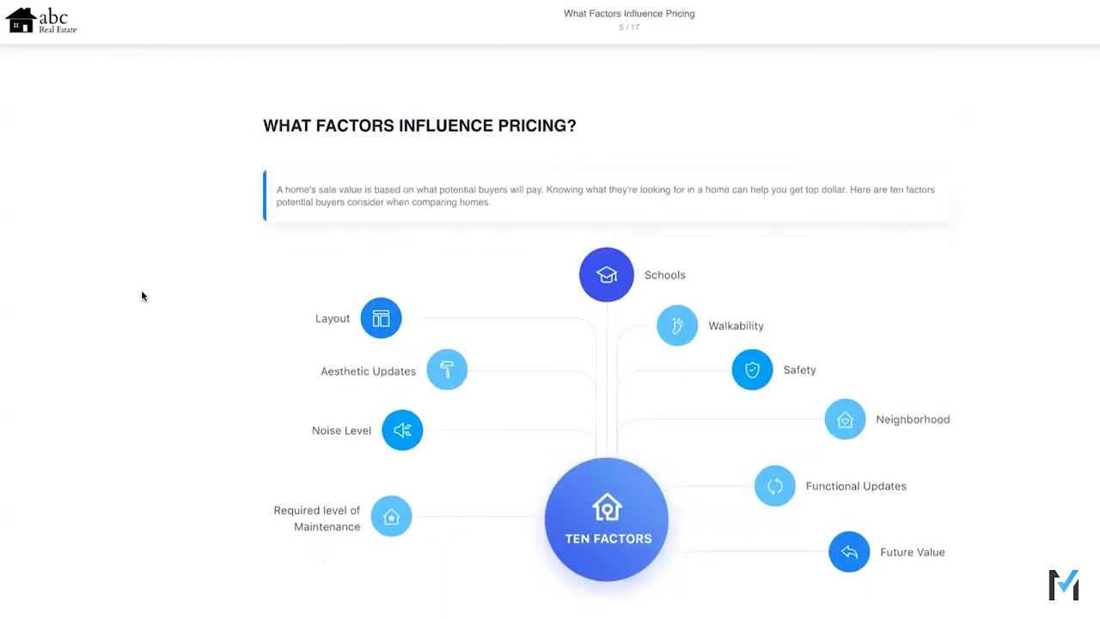
{"action": "scroll", "coordinate": [143, 296], "scroll_direction": "down", "scroll_amount": 5}
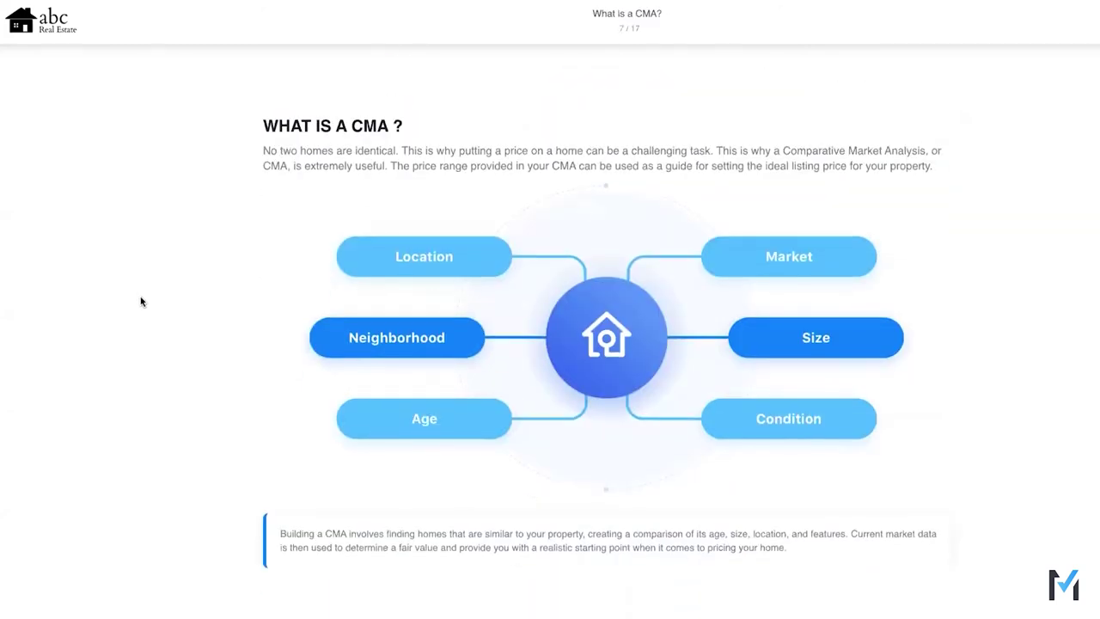
{"action": "scroll", "coordinate": [143, 301], "scroll_direction": "down", "scroll_amount": 5}
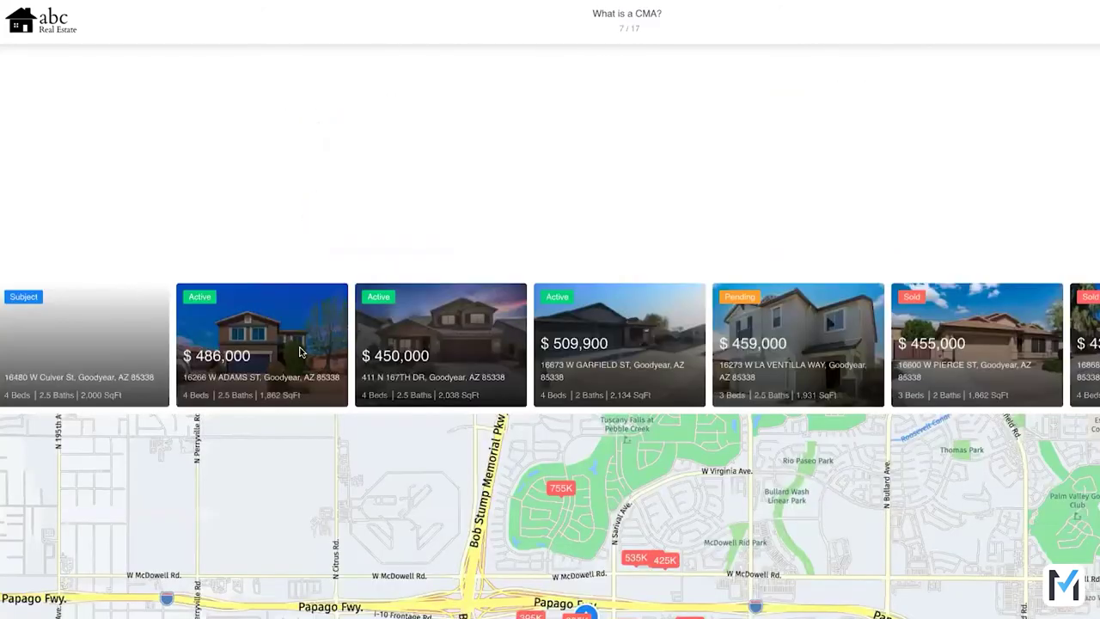
{"action": "scroll", "coordinate": [353, 362], "scroll_direction": "down", "scroll_amount": 1}
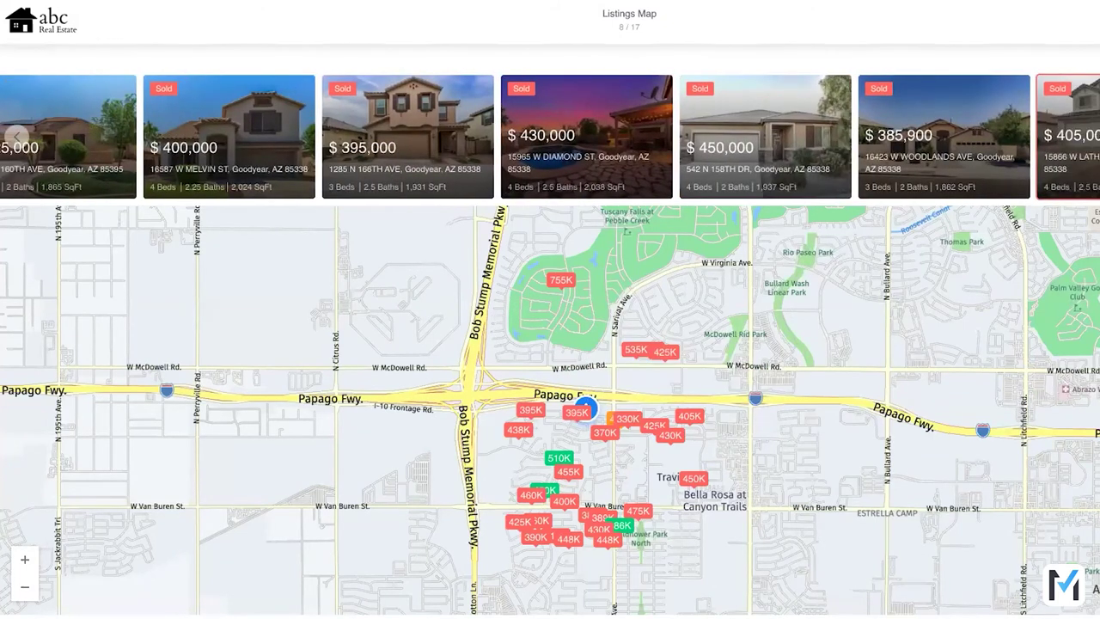
Show more comparable listings in the carousel, then scroll the side-by-side comparison to reach Property Averages, page 10 of 17
{"action": "left_click", "coordinate": [15, 135]}
{"action": "scroll", "coordinate": [155, 259], "scroll_direction": "up", "scroll_amount": 3}
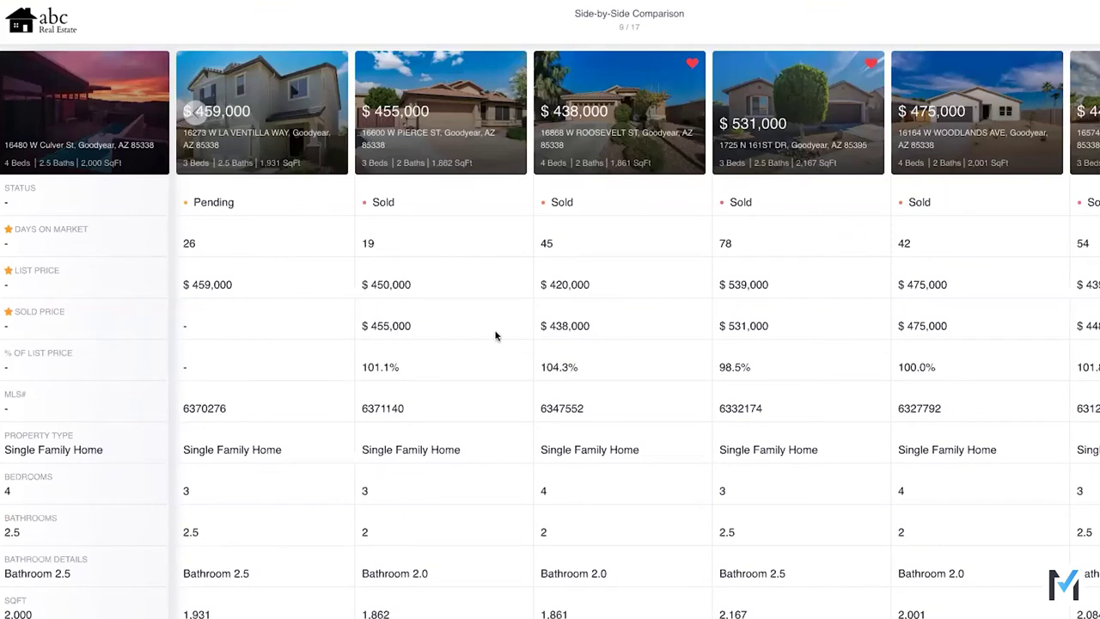
{"action": "scroll", "coordinate": [495, 336], "scroll_direction": "right", "scroll_amount": 5}
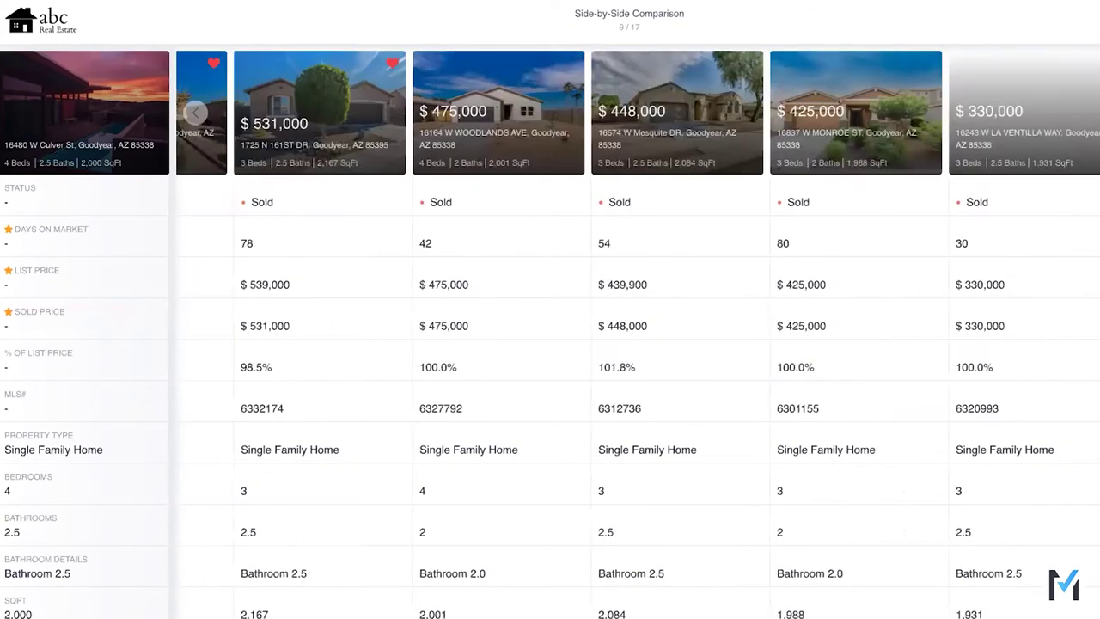
{"action": "scroll", "coordinate": [228, 133], "scroll_direction": "left", "scroll_amount": 5}
{"action": "scroll", "coordinate": [661, 364], "scroll_direction": "down", "scroll_amount": 5}
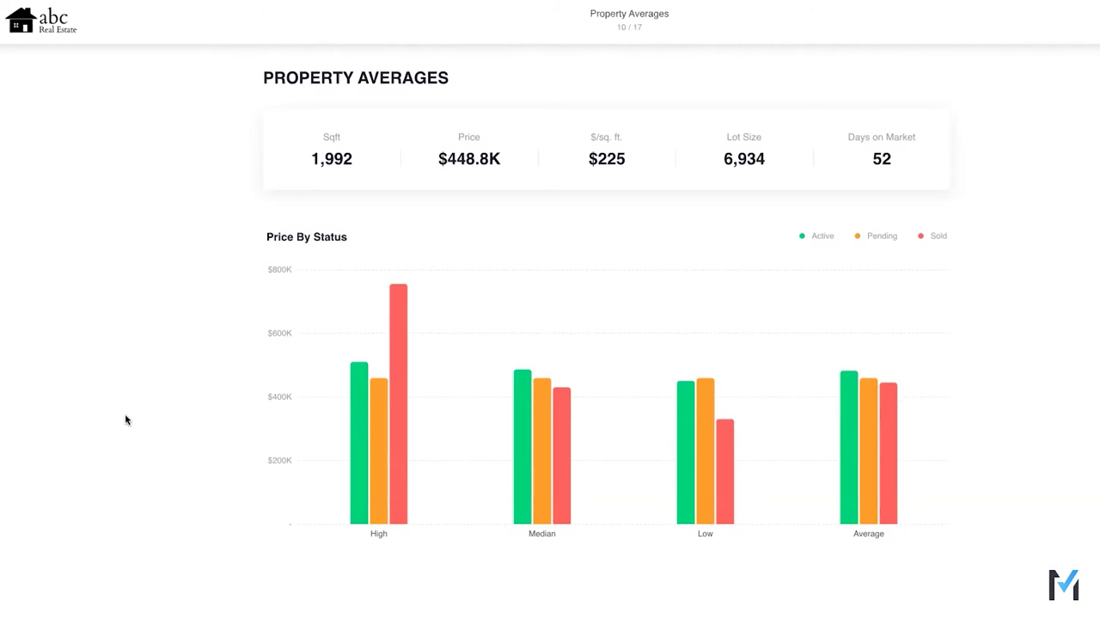
Scroll from Property Averages to page 15 of 17, showing 21 active buyers around $449,000
{"action": "scroll", "coordinate": [133, 318], "scroll_direction": "down", "scroll_amount": 3}
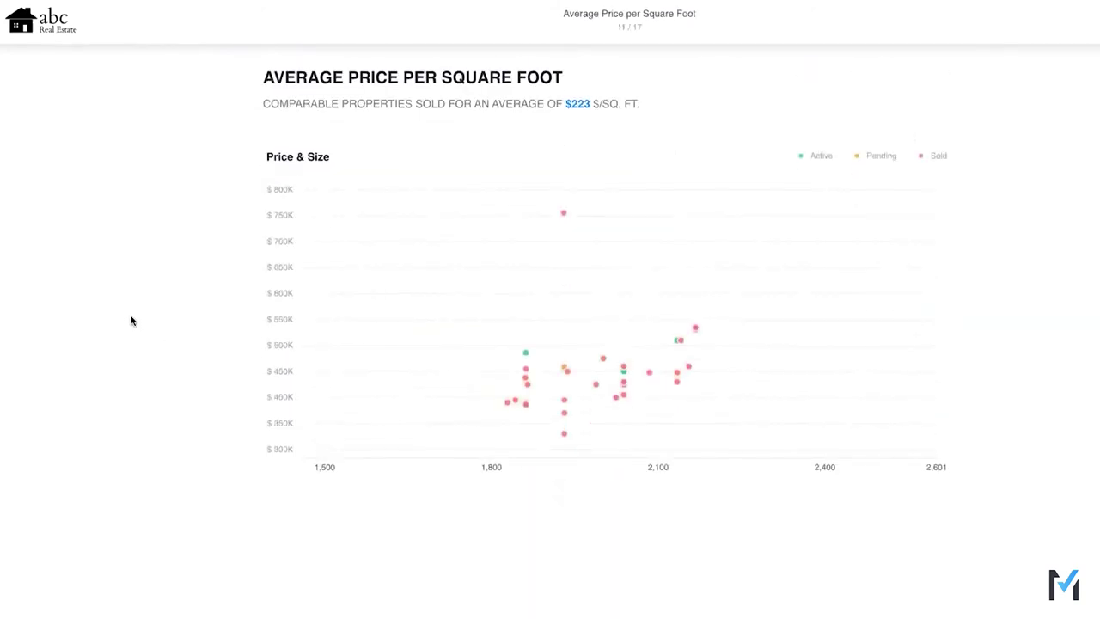
{"action": "scroll", "coordinate": [147, 324], "scroll_direction": "down", "scroll_amount": 3}
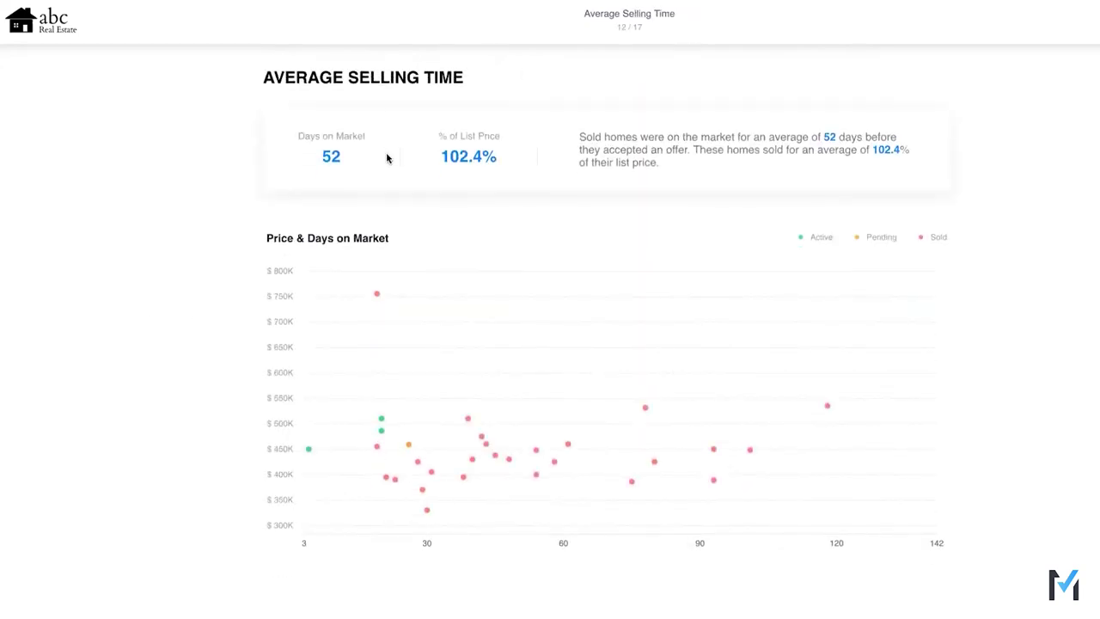
{"action": "left_click_drag", "start_coordinate": [407, 111], "coordinate": [538, 187]}
{"action": "scroll", "coordinate": [180, 211], "scroll_direction": "down", "scroll_amount": 1}
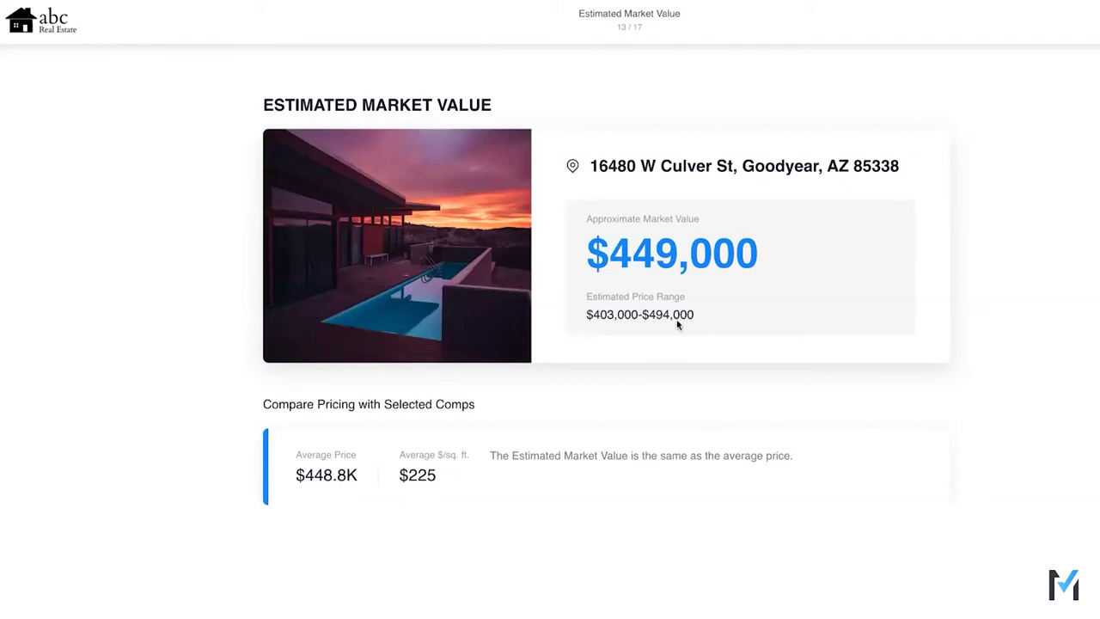
{"action": "scroll", "coordinate": [211, 313], "scroll_direction": "down", "scroll_amount": 1}
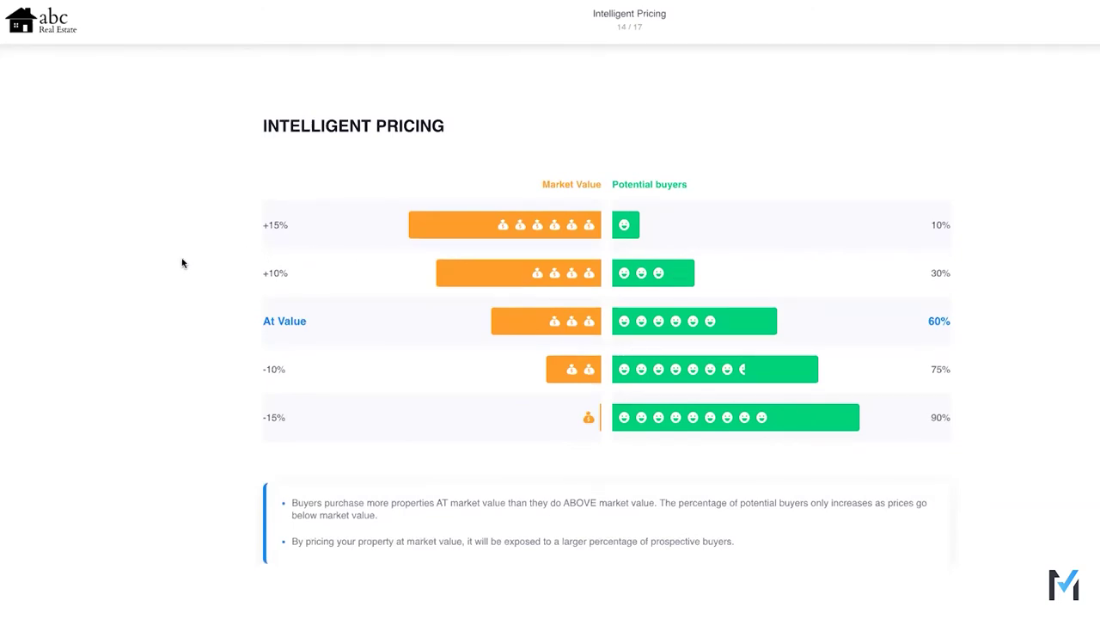
{"action": "scroll", "coordinate": [165, 270], "scroll_direction": "down", "scroll_amount": 1}
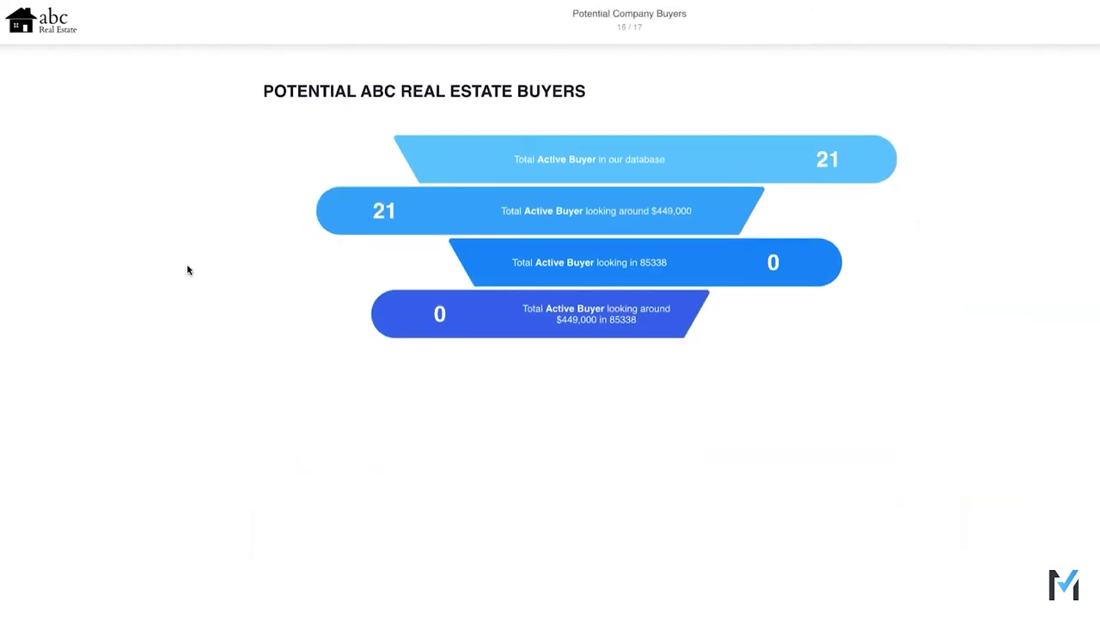
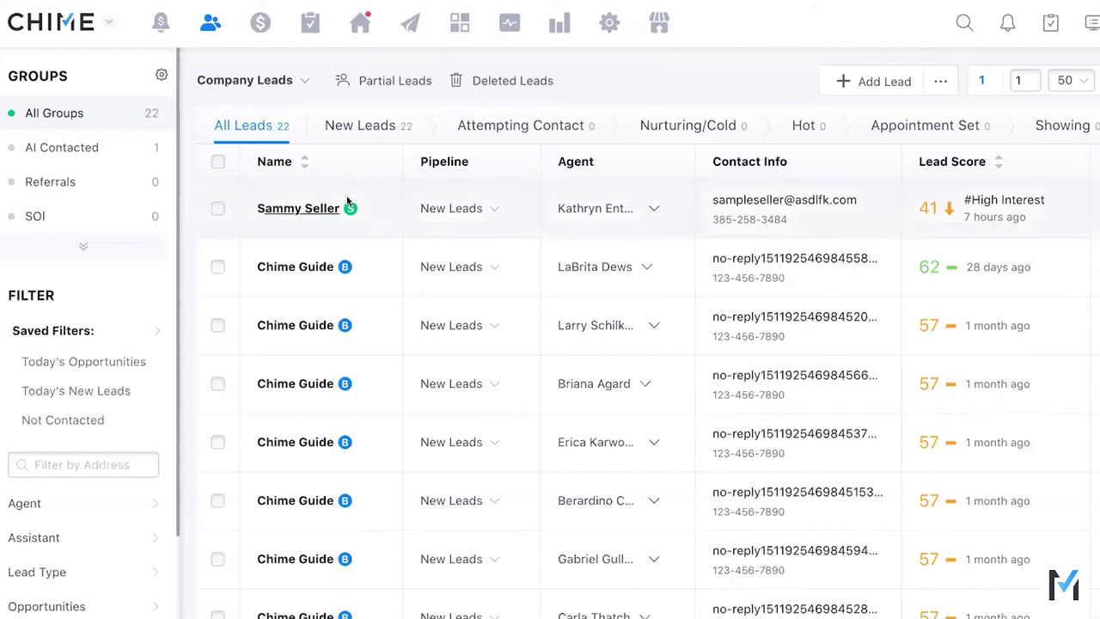
Check the Chime Guide lead's search criteria, then open the full lead filters from Company Leads
{"action": "left_click", "coordinate": [300, 273]}
{"action": "scroll", "coordinate": [202, 369], "scroll_direction": "down", "scroll_amount": 4}
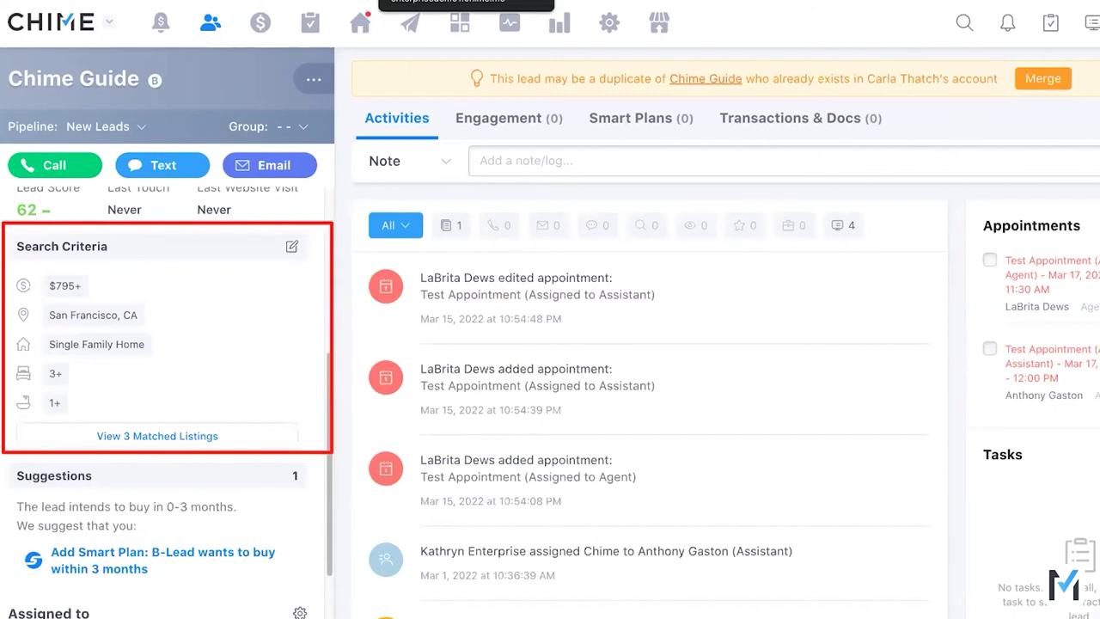
{"action": "left_click", "coordinate": [210, 30]}
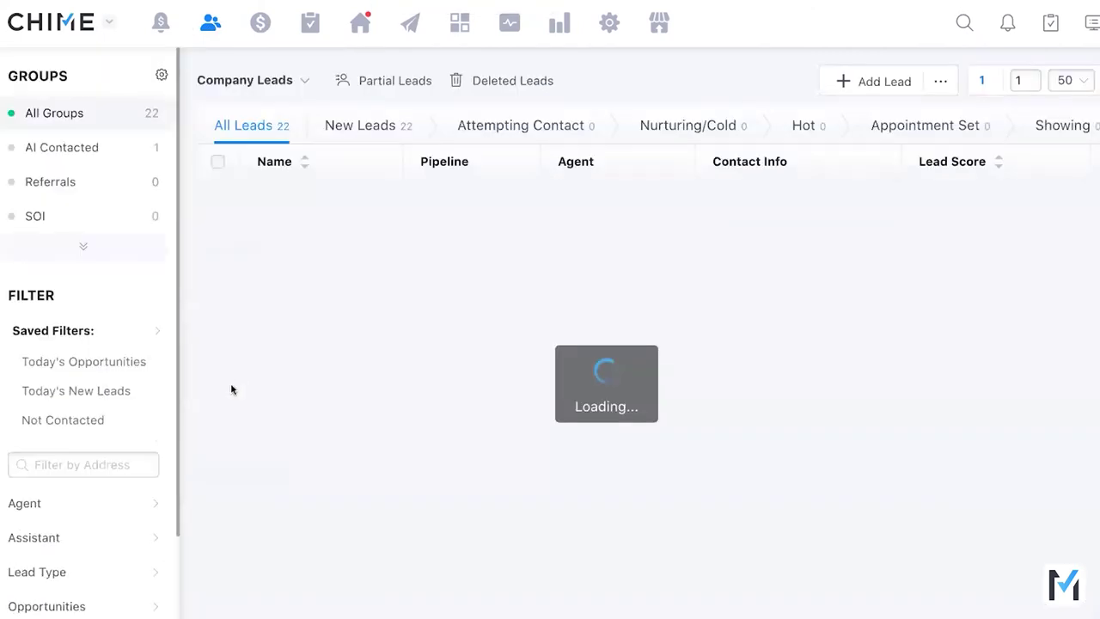
{"action": "scroll", "coordinate": [118, 422], "scroll_direction": "down", "scroll_amount": 3}
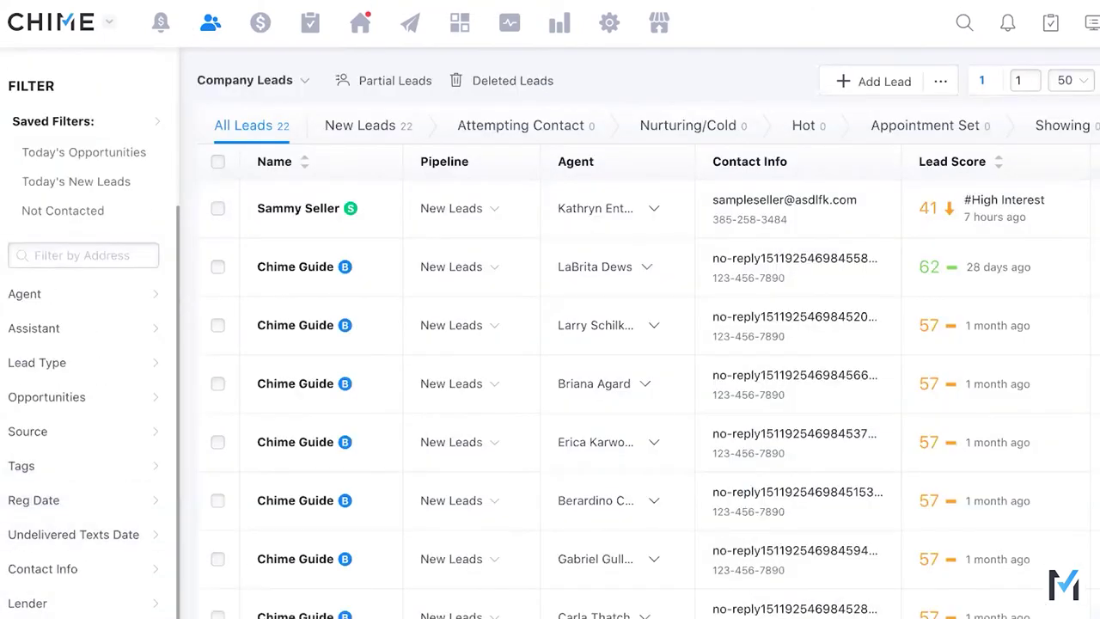
{"action": "left_click", "coordinate": [77, 603]}
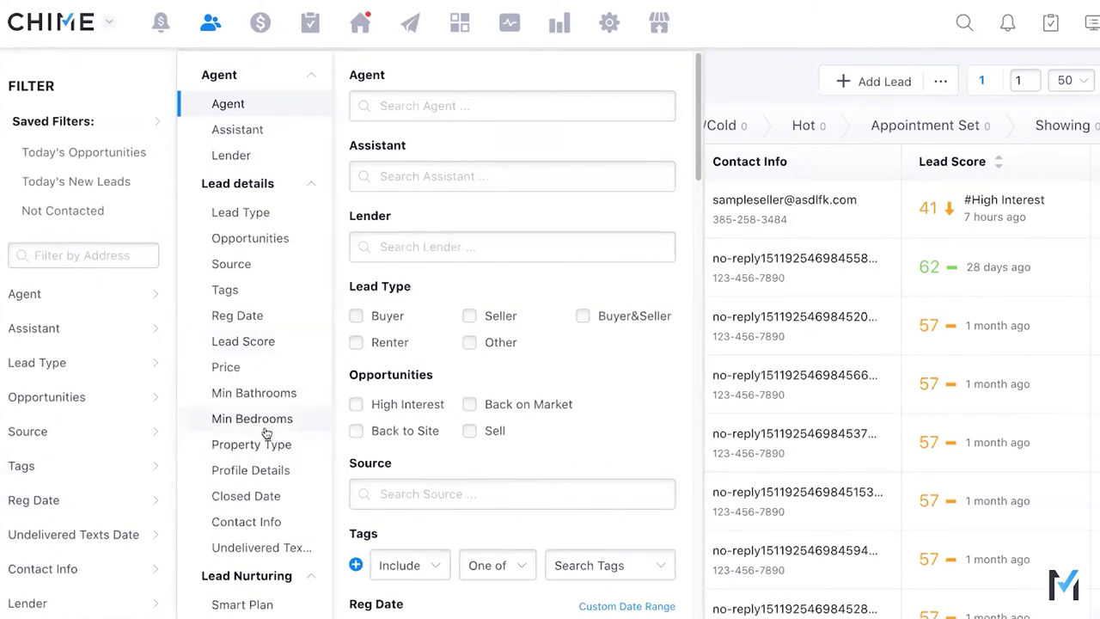
Review the Price, Min Bathrooms, Min Bedrooms and Profile Details filter fields, then close the drawer
{"action": "left_click", "coordinate": [228, 368]}
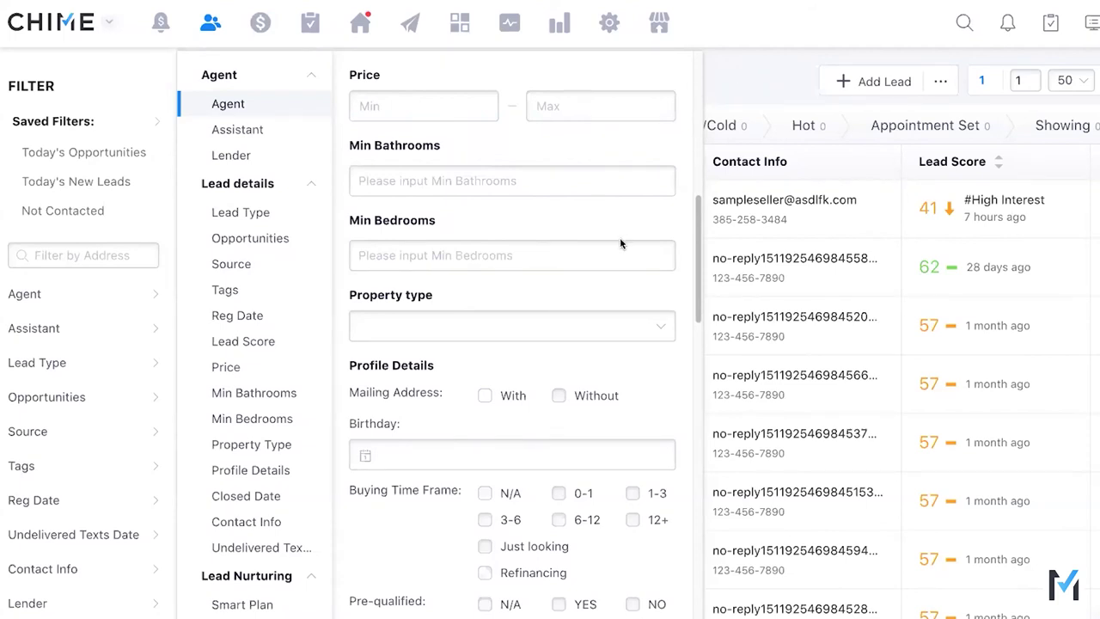
{"action": "scroll", "coordinate": [619, 241], "scroll_direction": "up", "scroll_amount": 3}
{"action": "scroll", "coordinate": [616, 246], "scroll_direction": "down", "scroll_amount": 5}
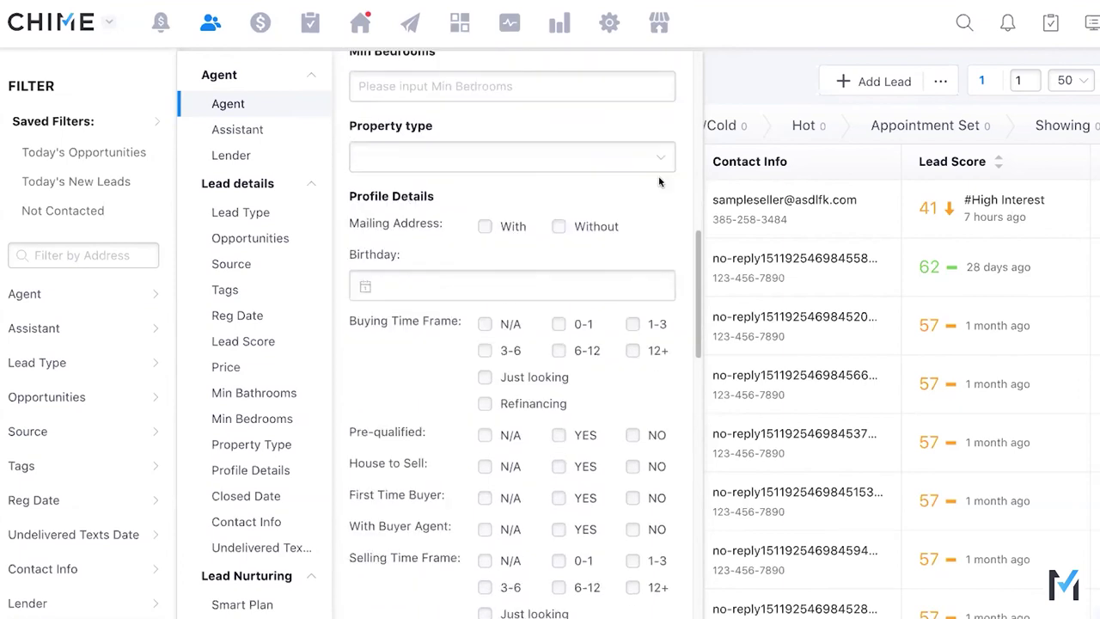
{"action": "left_click", "coordinate": [746, 83]}
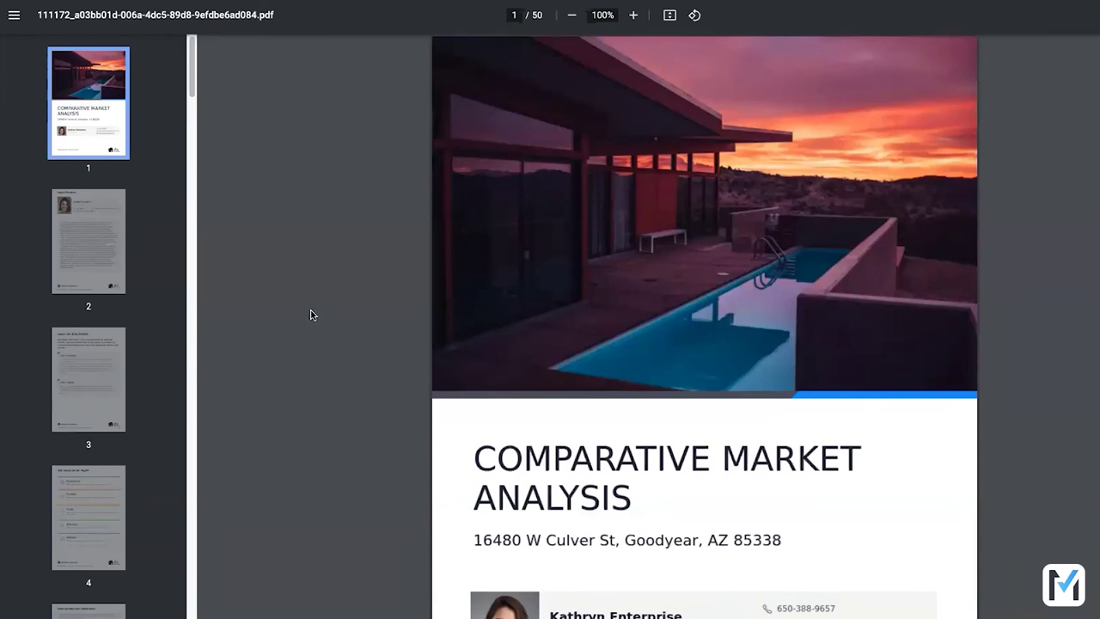
Page through the CMA PDF from the Agent Resume on page 2 to page 7, What Is a CMA
{"action": "scroll", "coordinate": [258, 292], "scroll_direction": "down", "scroll_amount": 4}
{"action": "left_click", "coordinate": [82, 257]}
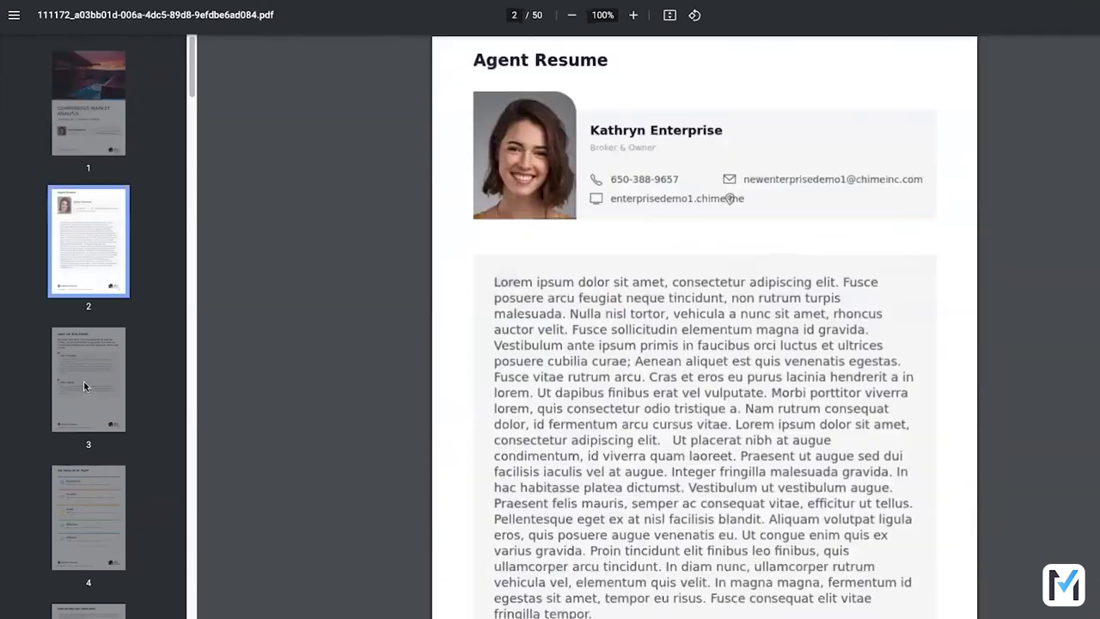
{"action": "left_click", "coordinate": [85, 386]}
{"action": "left_click", "coordinate": [93, 506]}
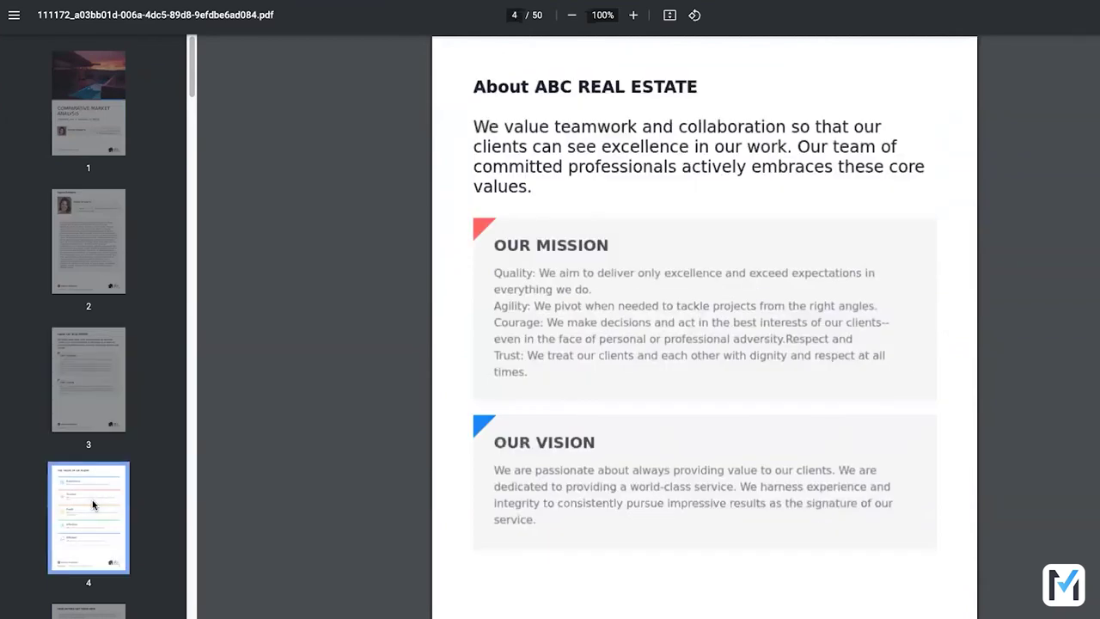
{"action": "left_click", "coordinate": [83, 609]}
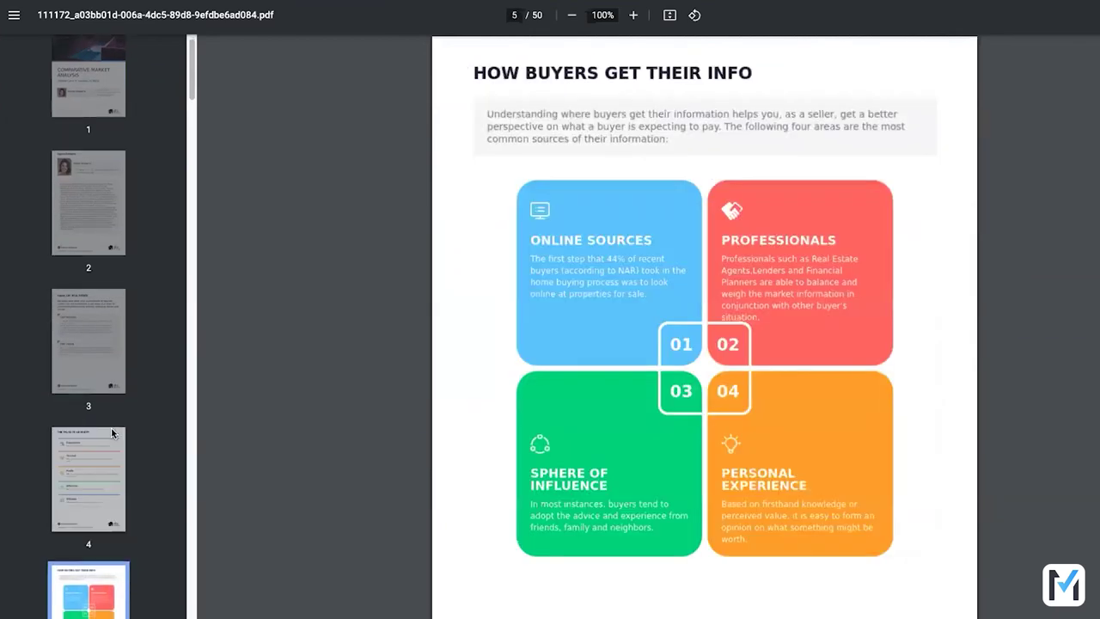
{"action": "scroll", "coordinate": [113, 428], "scroll_direction": "down", "scroll_amount": 3}
{"action": "left_click", "coordinate": [94, 440]}
{"action": "left_click", "coordinate": [91, 593]}
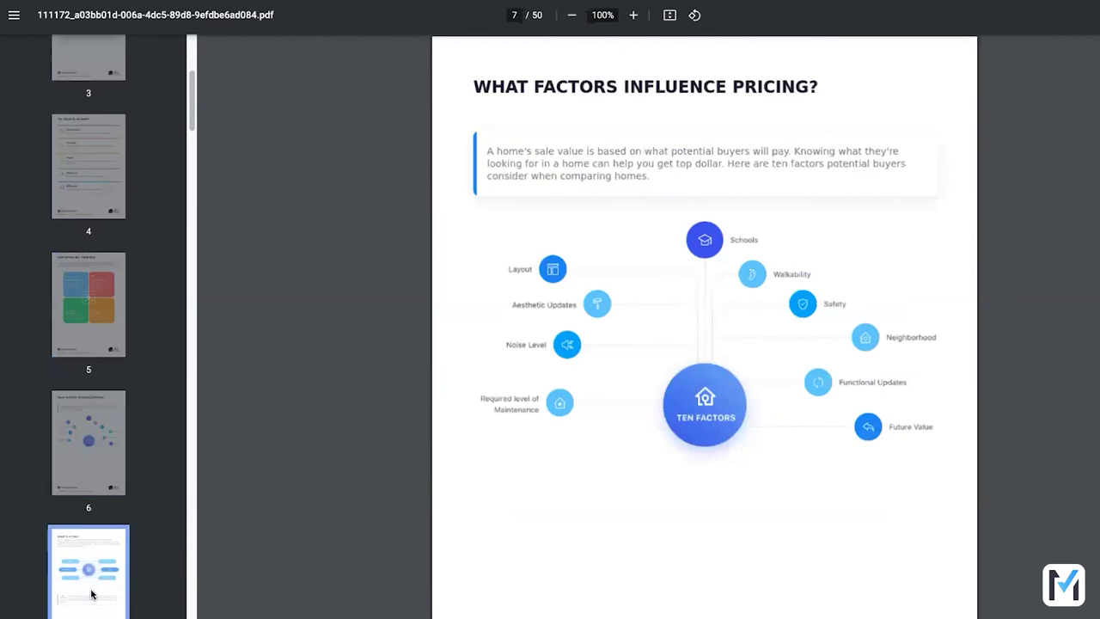
{"action": "scroll", "coordinate": [91, 430], "scroll_direction": "down", "scroll_amount": 7}
{"action": "scroll", "coordinate": [90, 404], "scroll_direction": "up", "scroll_amount": 4}
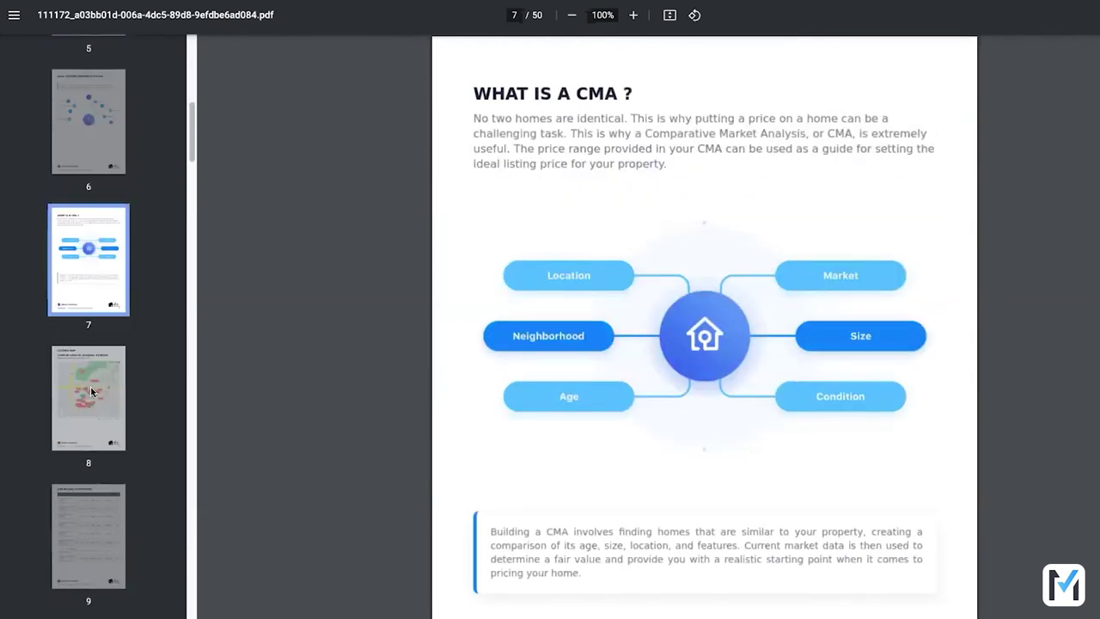
Review pages 8-12: the listings map and the side-by-side comparison tables
{"action": "left_click", "coordinate": [91, 391]}
{"action": "scroll", "coordinate": [91, 391], "scroll_direction": "down", "scroll_amount": 3}
{"action": "left_click", "coordinate": [86, 299]}
{"action": "left_click", "coordinate": [82, 417]}
{"action": "scroll", "coordinate": [83, 419], "scroll_direction": "down", "scroll_amount": 2}
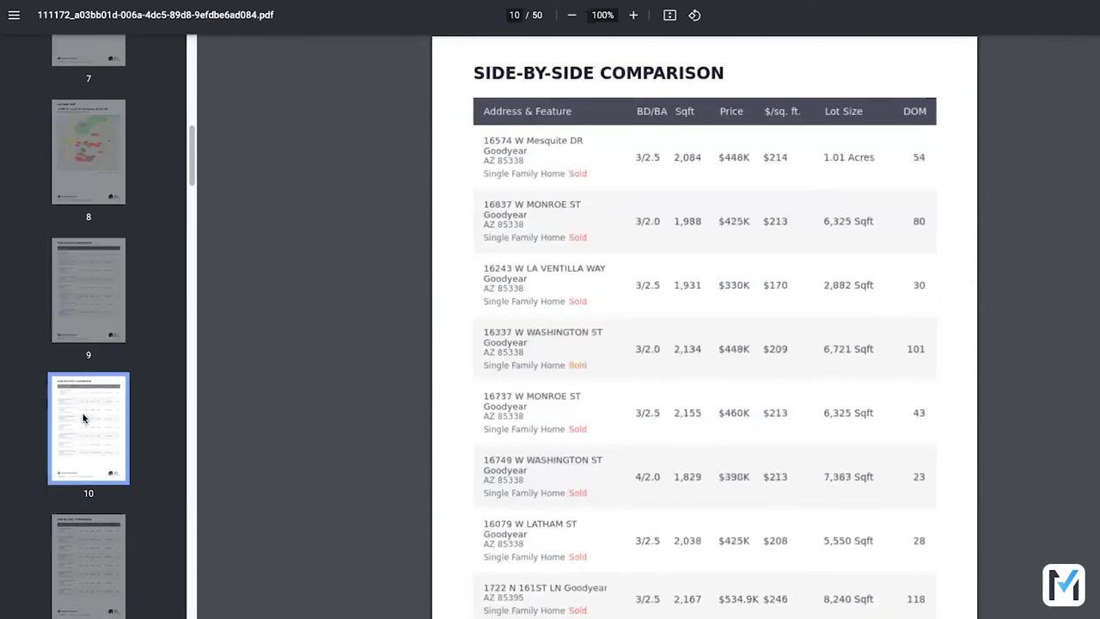
{"action": "left_click", "coordinate": [83, 418]}
{"action": "left_click", "coordinate": [83, 552]}
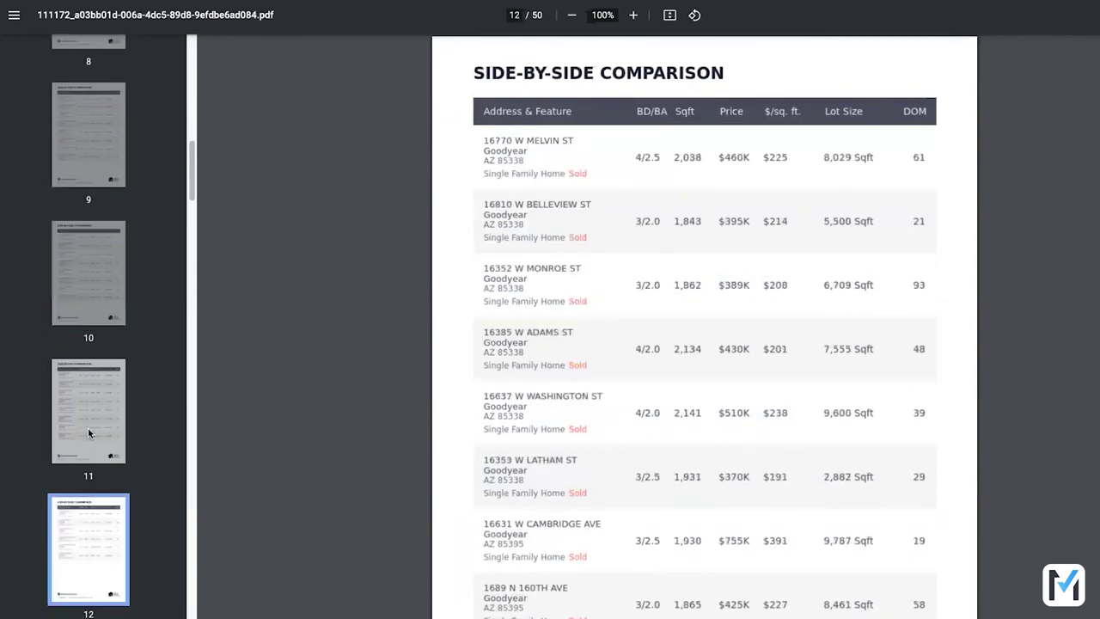
{"action": "scroll", "coordinate": [87, 428], "scroll_direction": "down", "scroll_amount": 4}
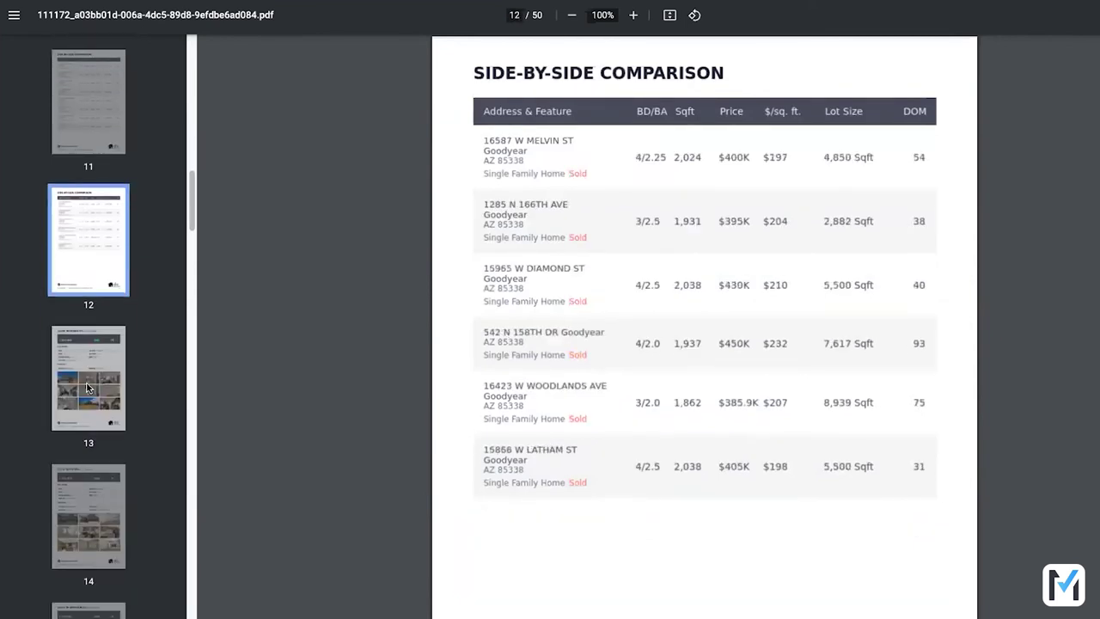
{"action": "left_click", "coordinate": [89, 388]}
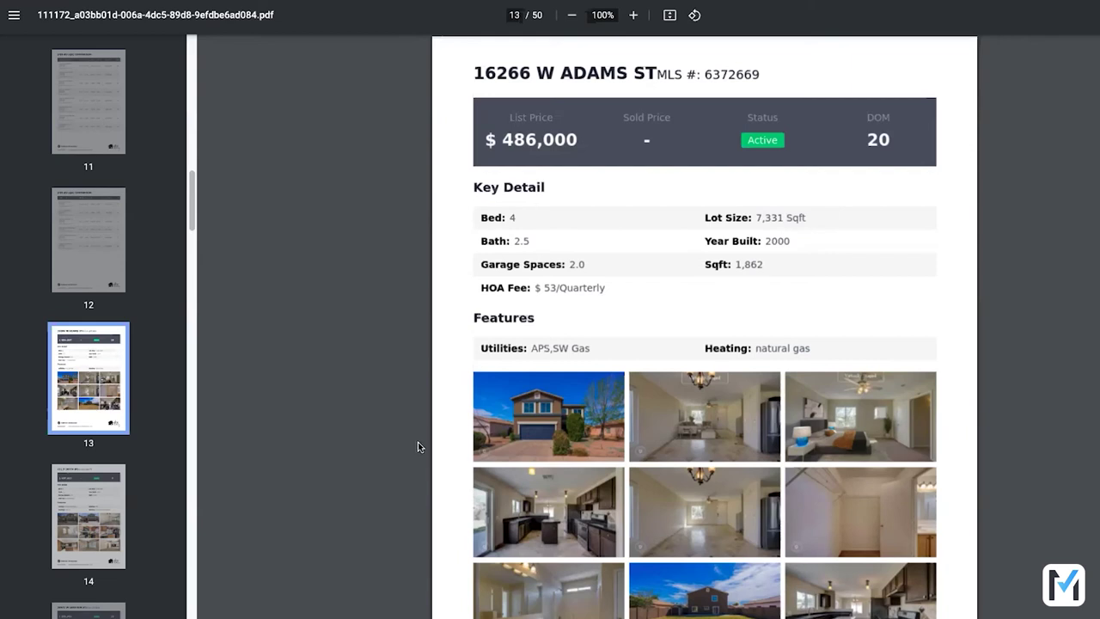
{"action": "key", "text": "Right"}
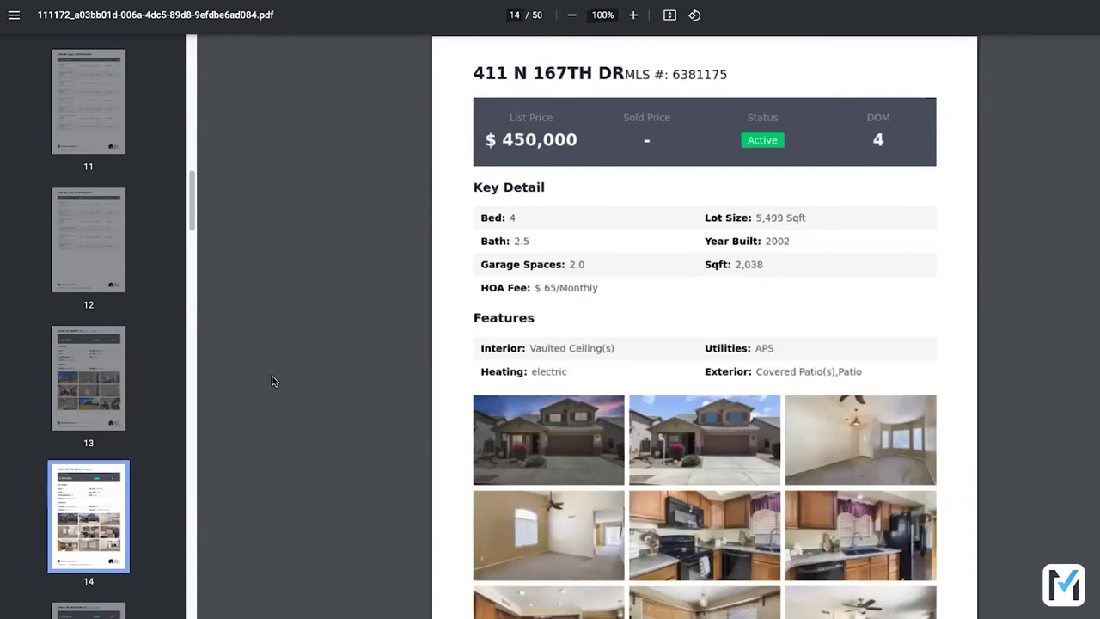
{"action": "scroll", "coordinate": [89, 433], "scroll_direction": "down", "scroll_amount": 5}
{"action": "key", "text": "Right"}
{"action": "left_click", "coordinate": [96, 412]}
{"action": "scroll", "coordinate": [97, 424], "scroll_direction": "down", "scroll_amount": 3}
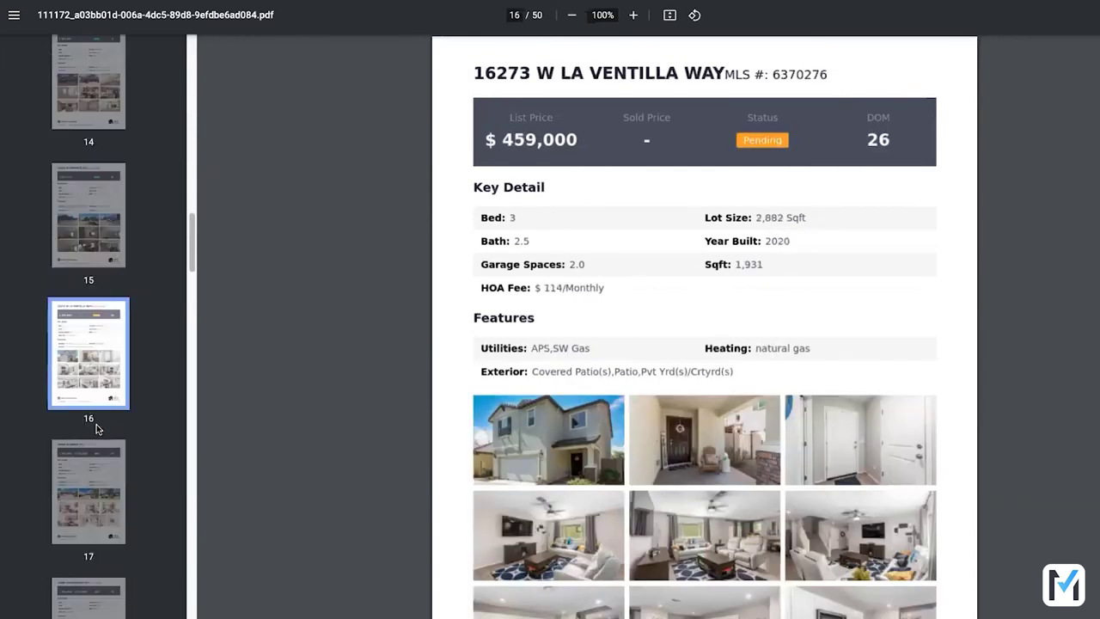
{"action": "left_click", "coordinate": [86, 365]}
{"action": "left_click", "coordinate": [100, 503]}
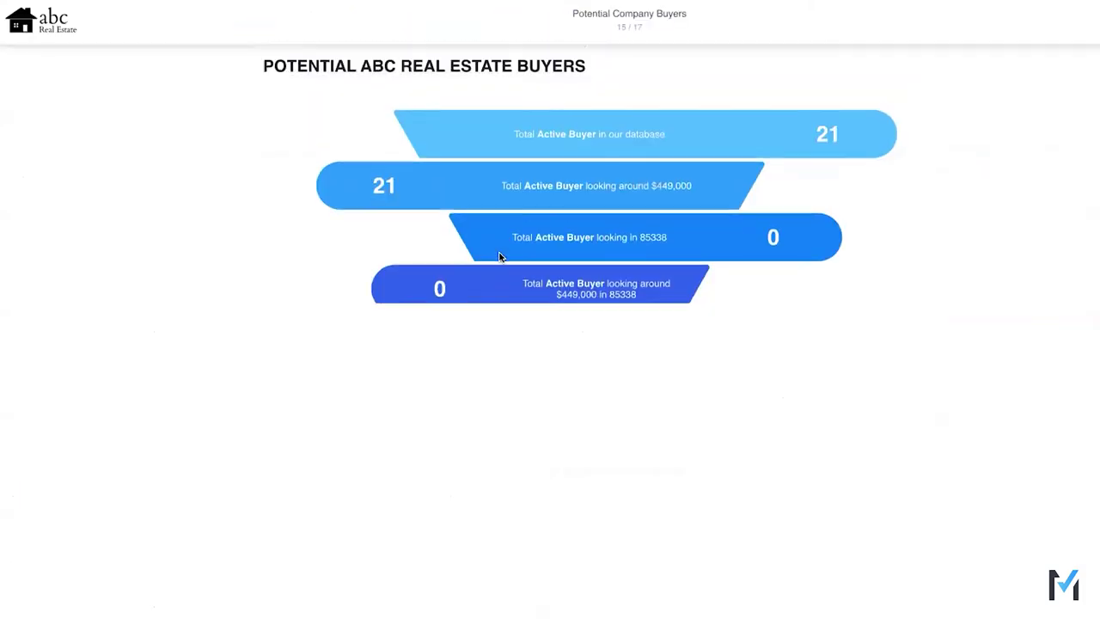
Jump to the presentation's Listings Map section and look around the map
{"action": "scroll", "coordinate": [502, 255], "scroll_direction": "down", "scroll_amount": 10}
{"action": "scroll", "coordinate": [501, 256], "scroll_direction": "up", "scroll_amount": 4}
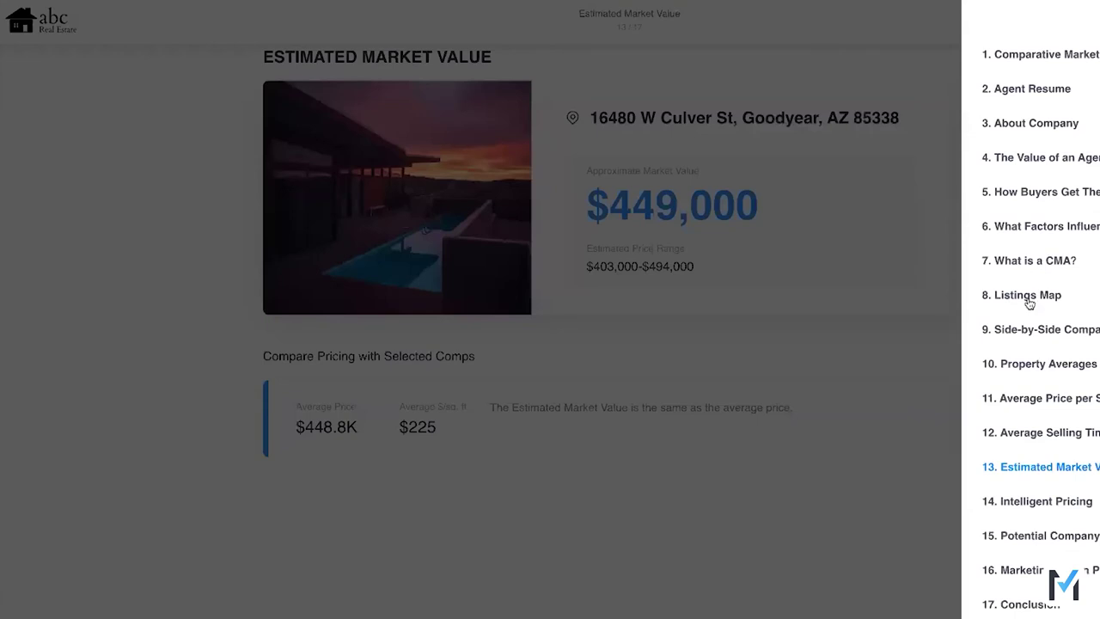
{"action": "left_click", "coordinate": [1034, 297]}
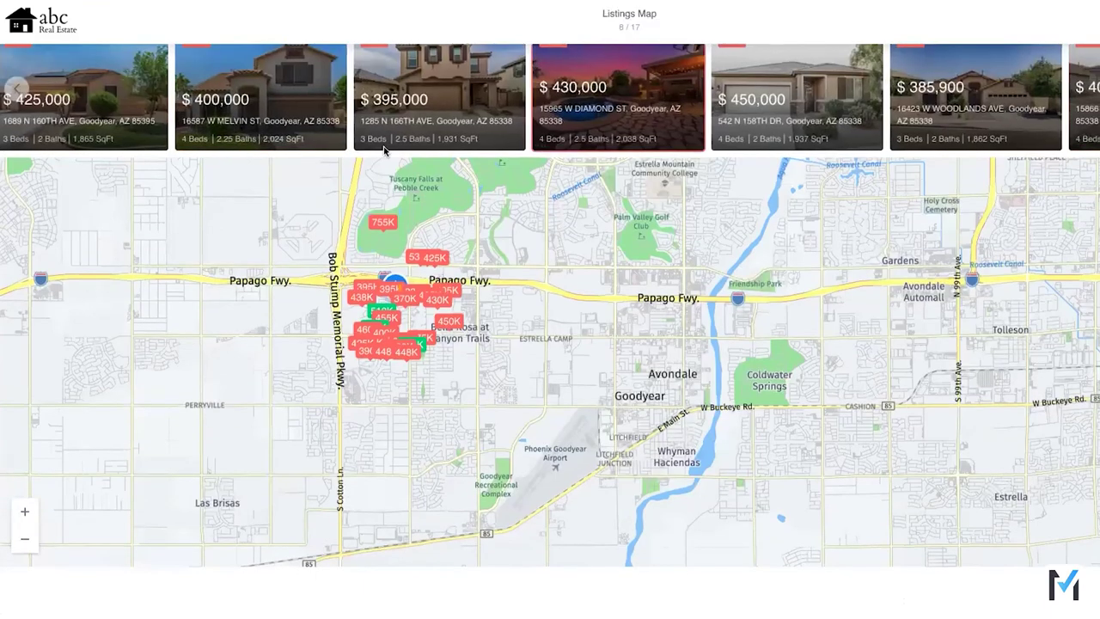
{"action": "mouse_move", "coordinate": [391, 99]}
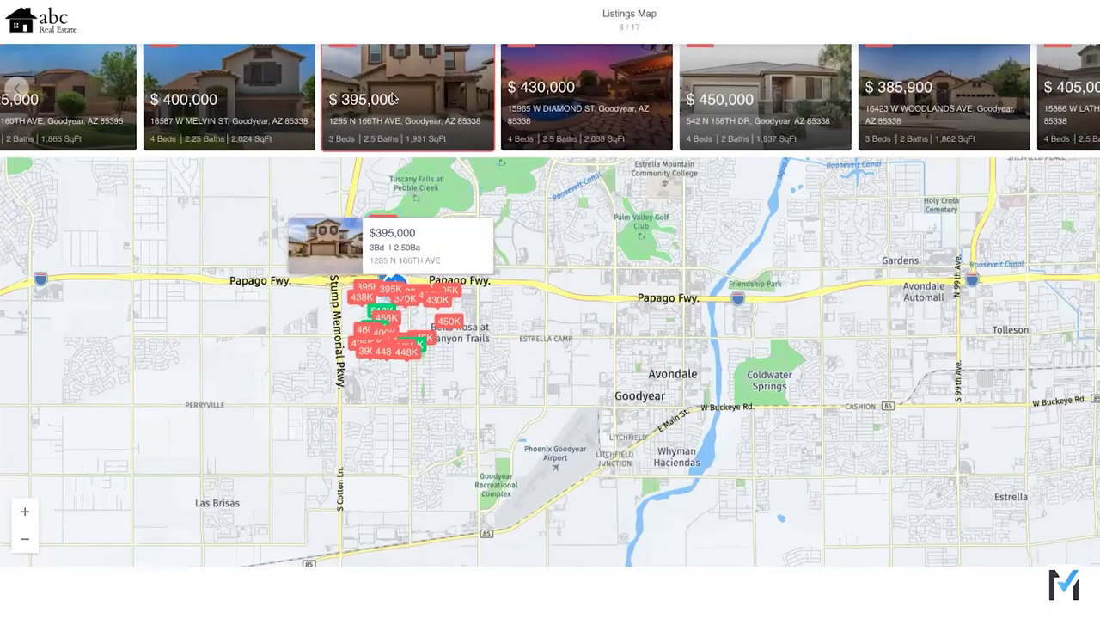
{"action": "scroll", "coordinate": [391, 99], "scroll_direction": "up", "scroll_amount": 3}
{"action": "scroll", "coordinate": [375, 127], "scroll_direction": "down", "scroll_amount": 6}
{"action": "scroll", "coordinate": [378, 155], "scroll_direction": "down", "scroll_amount": 4}
{"action": "scroll", "coordinate": [381, 172], "scroll_direction": "up", "scroll_amount": 4}
{"action": "scroll", "coordinate": [381, 175], "scroll_direction": "up", "scroll_amount": 6}
{"action": "scroll", "coordinate": [633, 442], "scroll_direction": "down", "scroll_amount": 6}
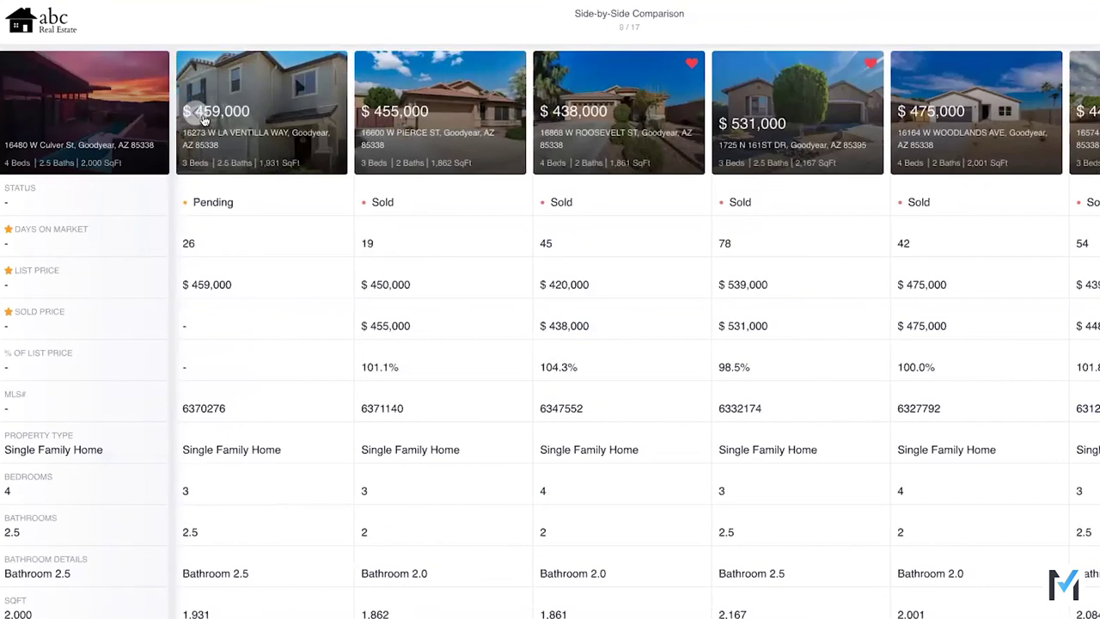
{"action": "scroll", "coordinate": [203, 121], "scroll_direction": "right", "scroll_amount": 3}
{"action": "scroll", "coordinate": [201, 120], "scroll_direction": "left", "scroll_amount": 1}
{"action": "scroll", "coordinate": [232, 273], "scroll_direction": "up", "scroll_amount": 5}
{"action": "mouse_move", "coordinate": [509, 351]}
{"action": "left_click", "coordinate": [512, 326]}
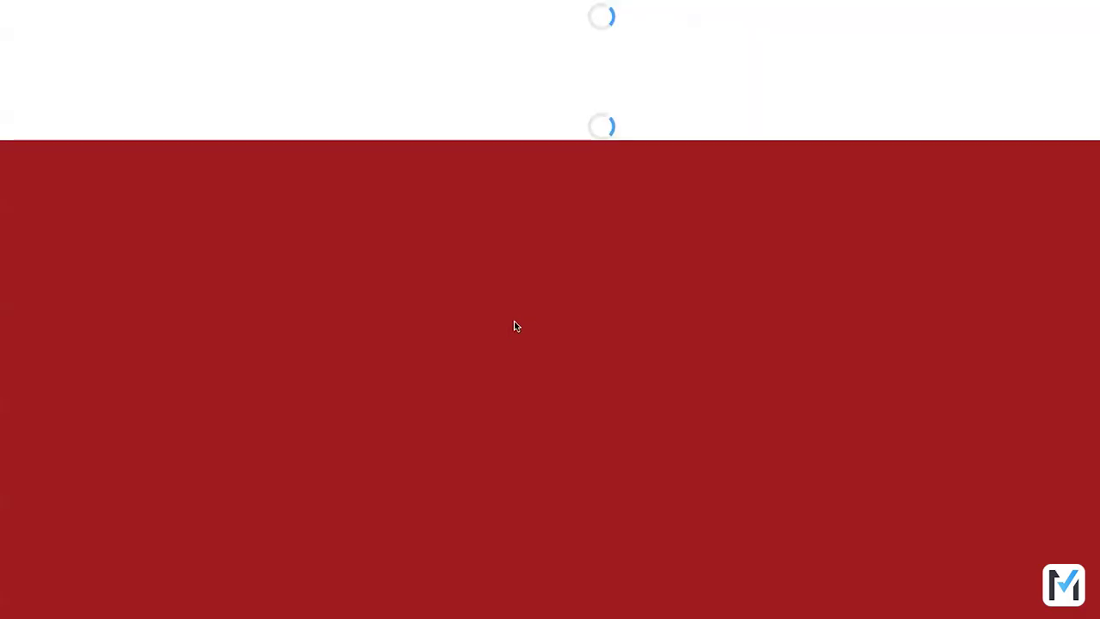
{"action": "key", "text": "alt+Left"}
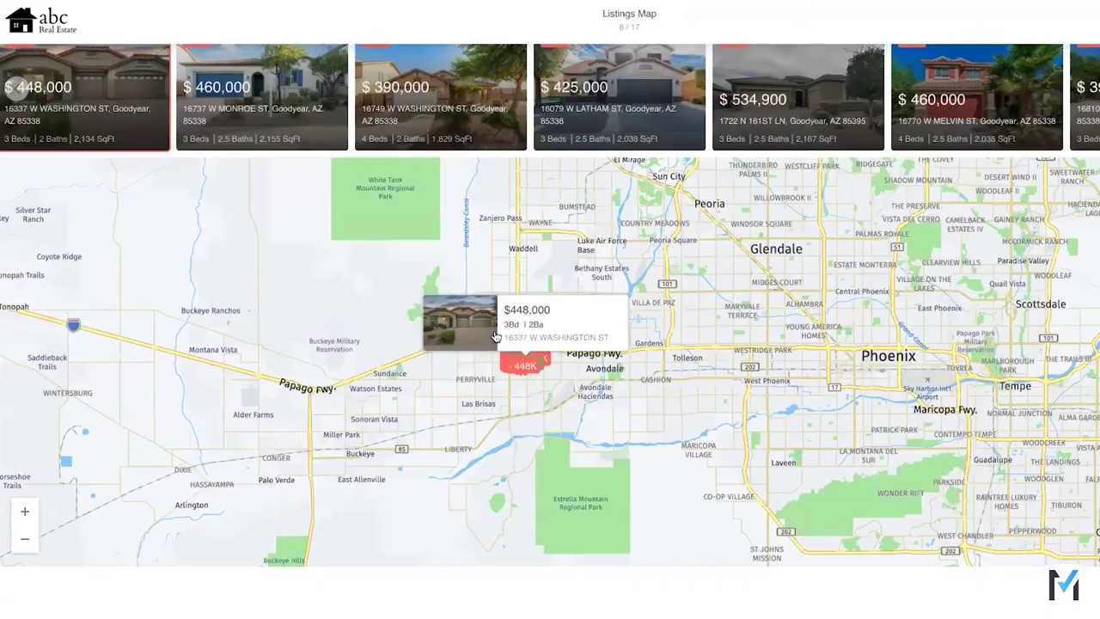
{"action": "left_click", "coordinate": [468, 327]}
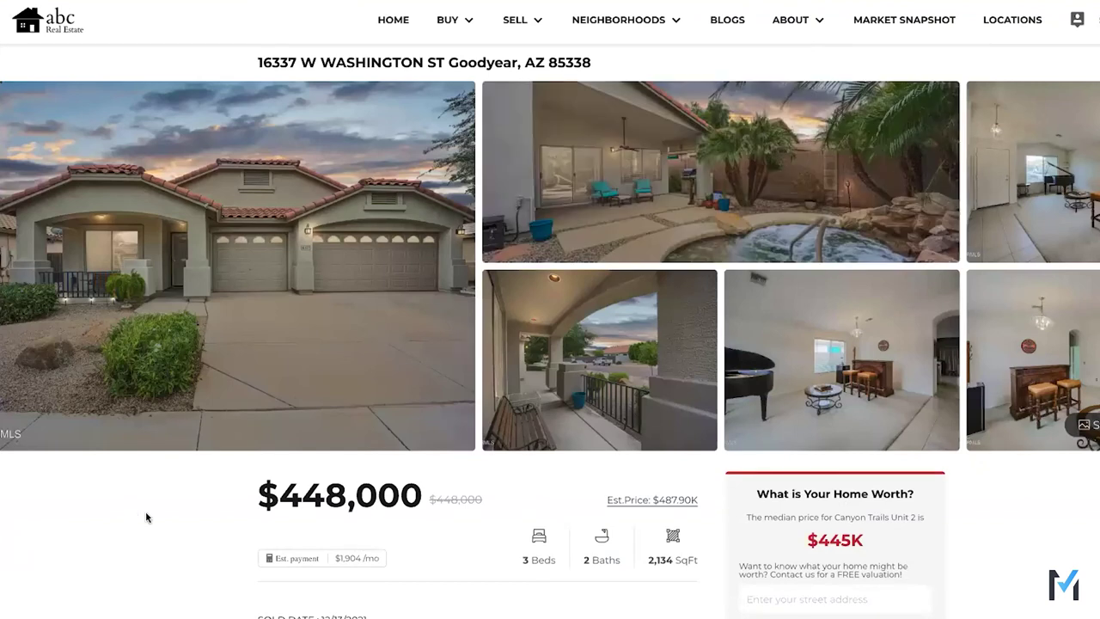
{"action": "scroll", "coordinate": [230, 287], "scroll_direction": "down", "scroll_amount": 3}
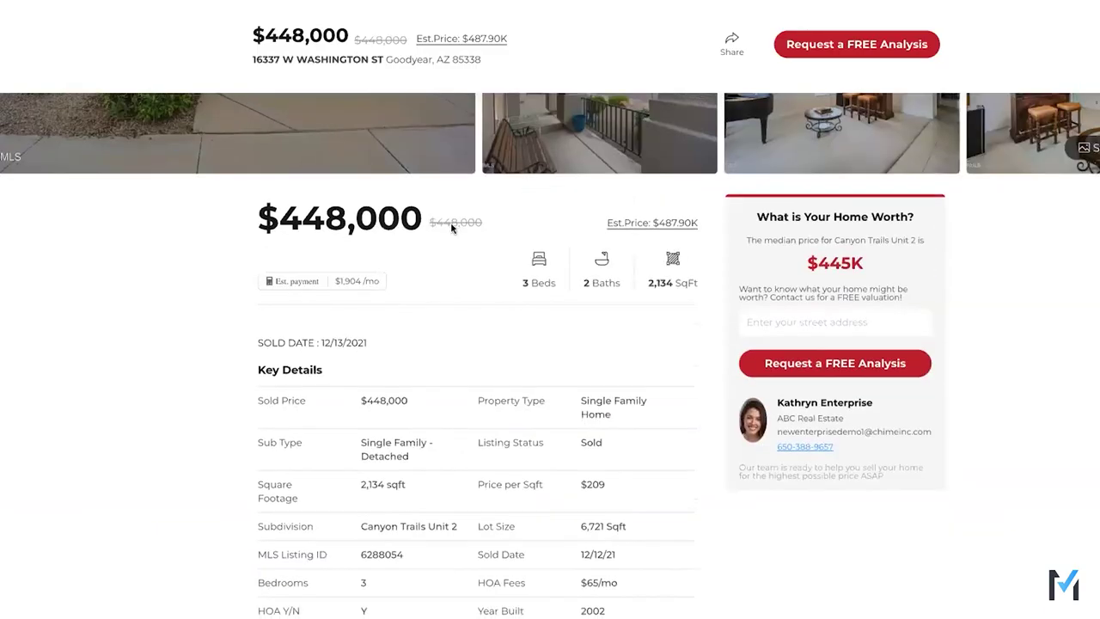
{"action": "scroll", "coordinate": [359, 247], "scroll_direction": "up", "scroll_amount": 3}
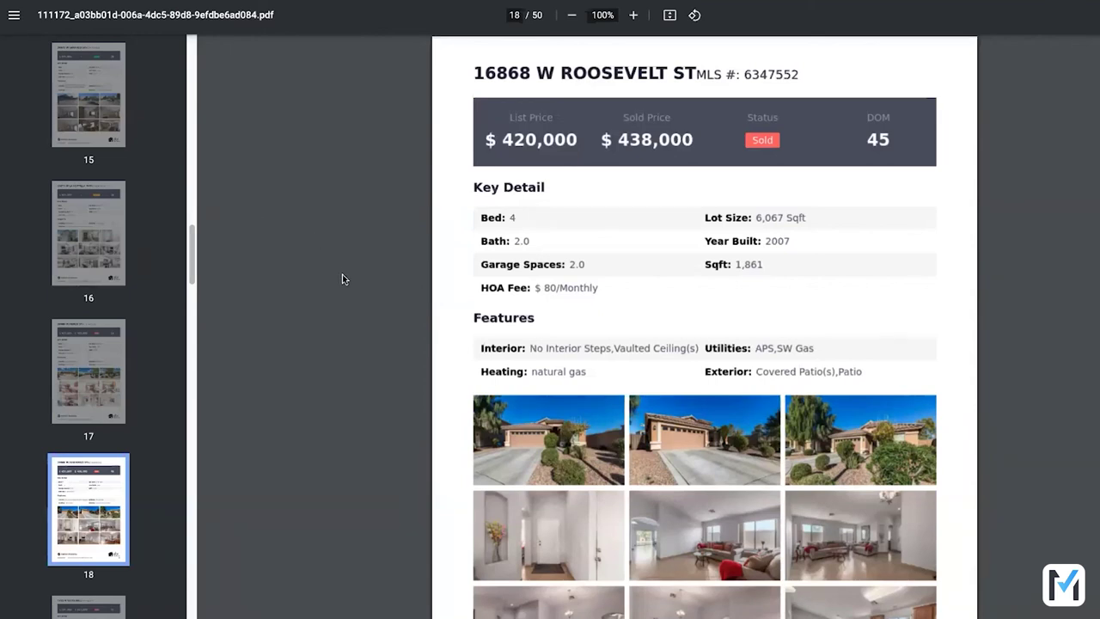
Go to page 49, then page 48, the Potential ABC Real Estate Buyers page
{"action": "scroll", "coordinate": [96, 490], "scroll_direction": "down", "scroll_amount": 15}
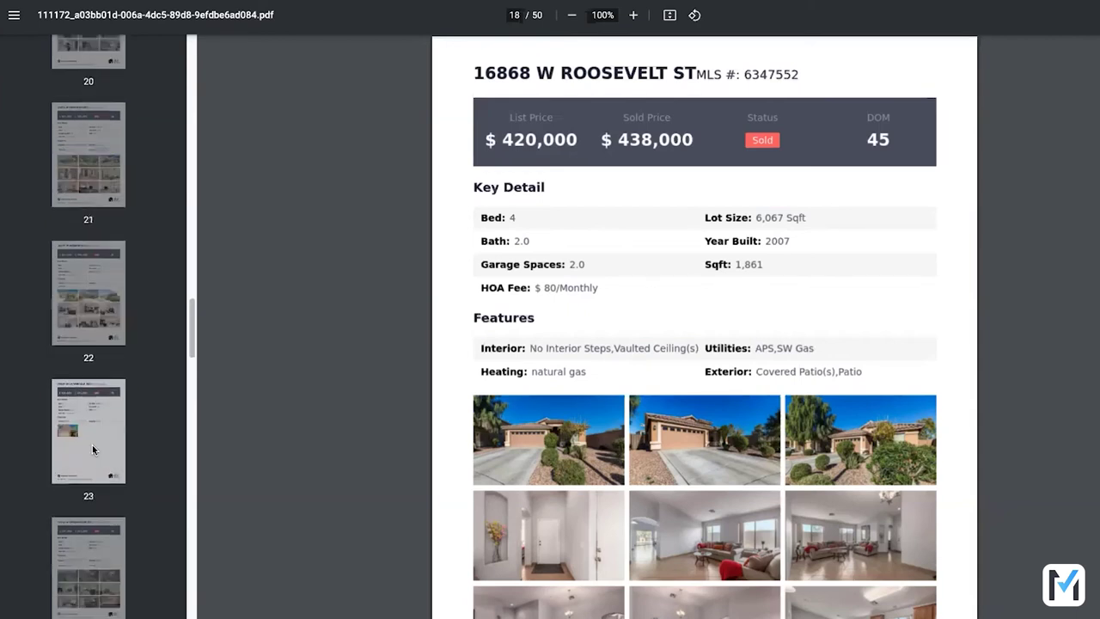
{"action": "scroll", "coordinate": [95, 518], "scroll_direction": "down", "scroll_amount": 20}
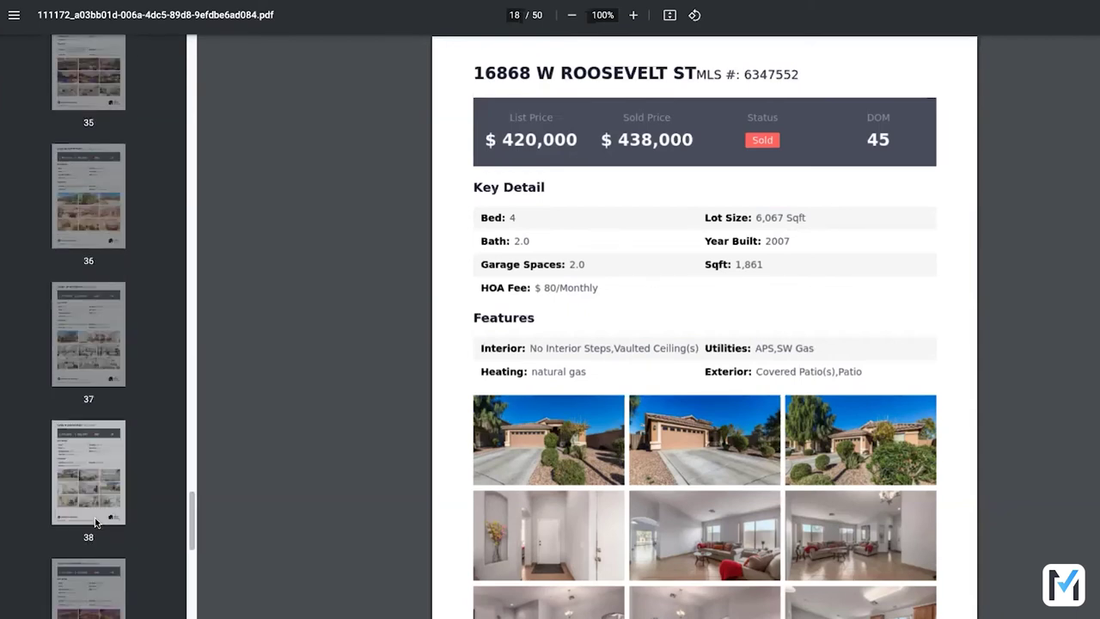
{"action": "left_click", "coordinate": [103, 486]}
{"action": "left_click", "coordinate": [100, 331]}
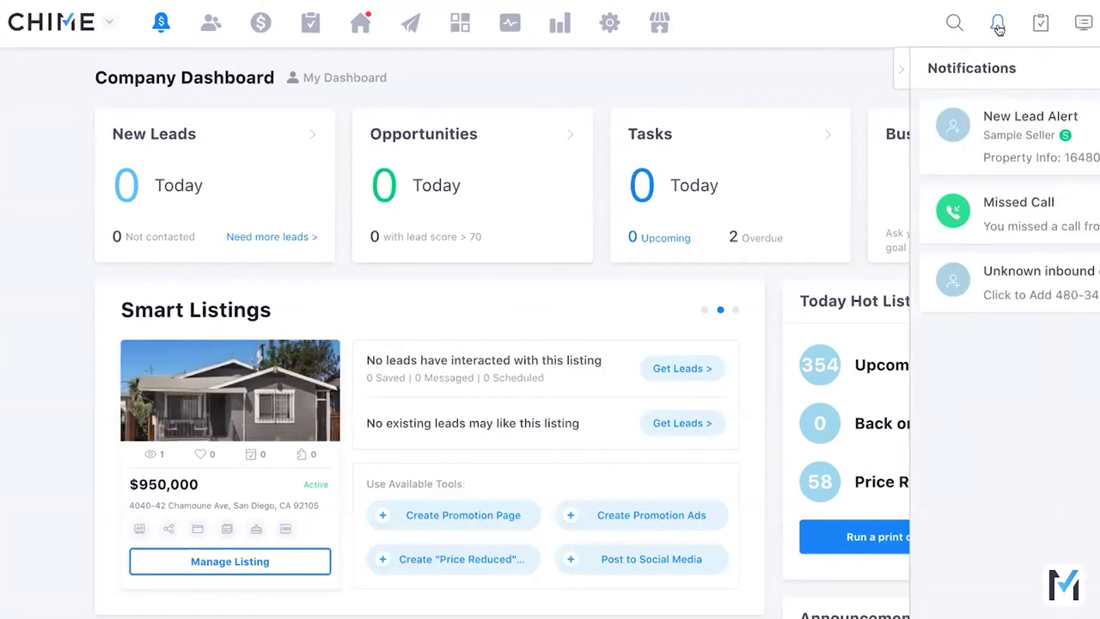
From the notifications, open the seller lead's profile and scroll Activities to the CMA System Record
{"action": "left_click", "coordinate": [1076, 29]}
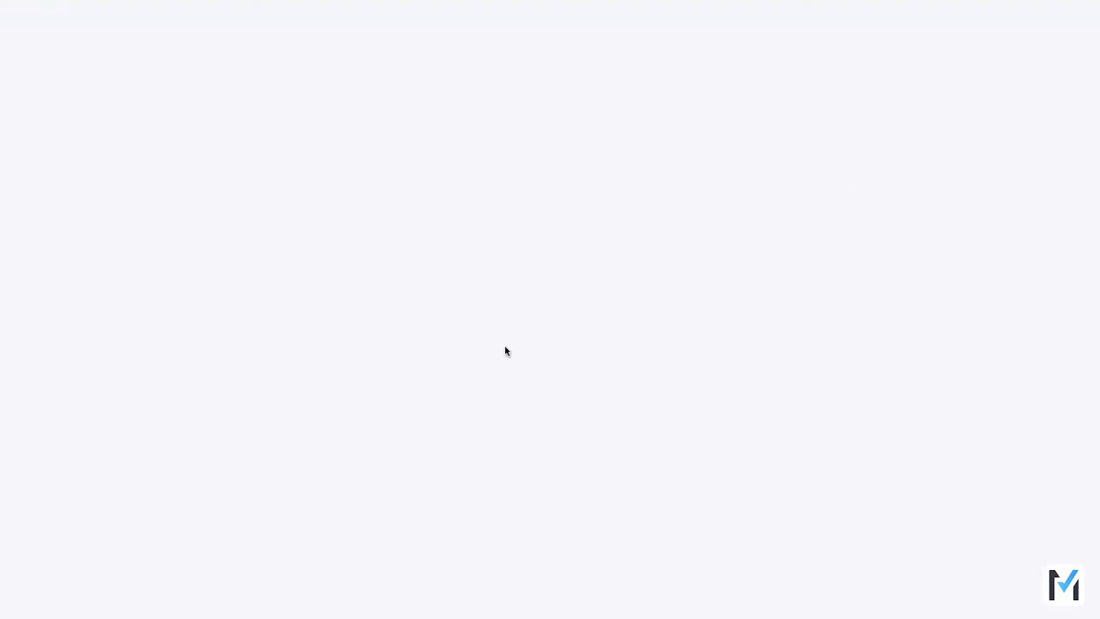
{"action": "scroll", "coordinate": [685, 344], "scroll_direction": "down", "scroll_amount": 1}
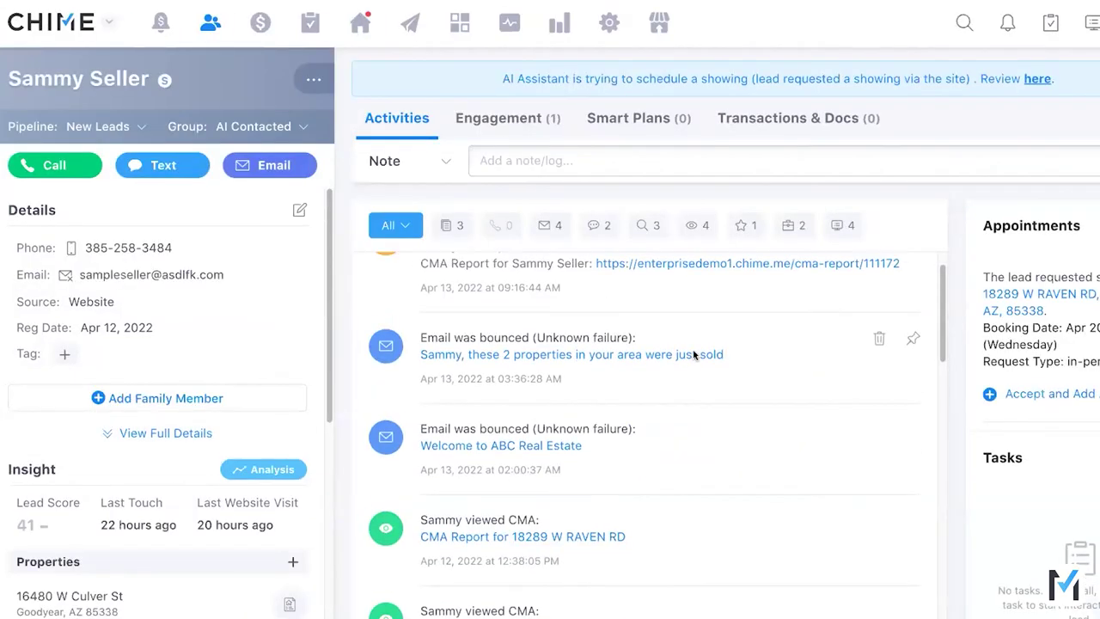
{"action": "scroll", "coordinate": [694, 355], "scroll_direction": "up", "scroll_amount": 1}
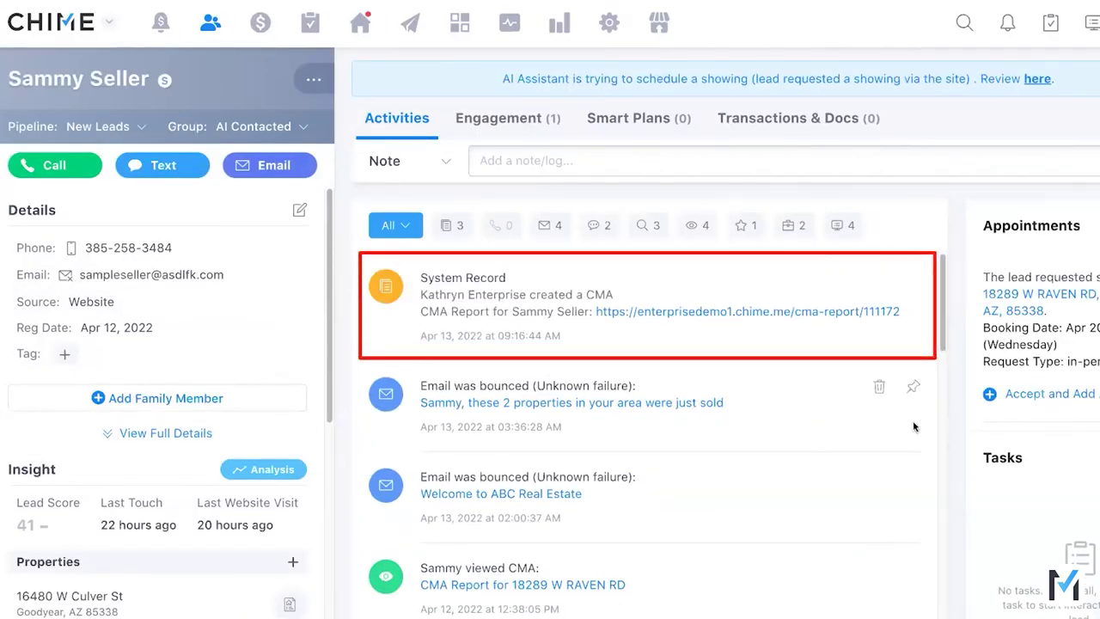
{"action": "scroll", "coordinate": [727, 435], "scroll_direction": "down", "scroll_amount": 5}
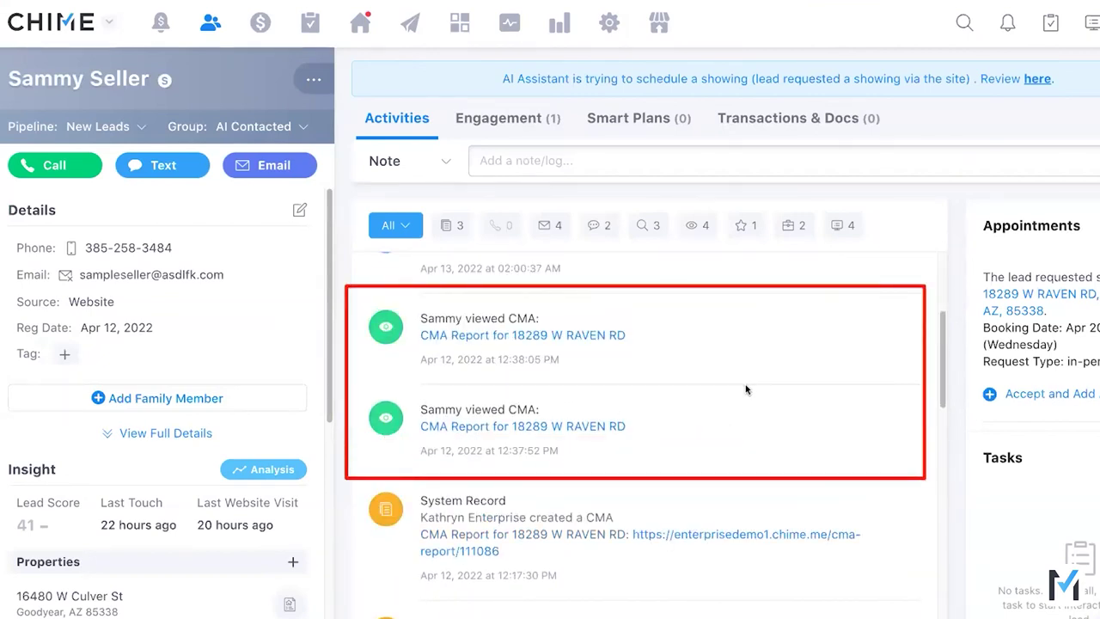
{"action": "scroll", "coordinate": [746, 389], "scroll_direction": "down", "scroll_amount": 5}
{"action": "scroll", "coordinate": [744, 389], "scroll_direction": "up", "scroll_amount": 5}
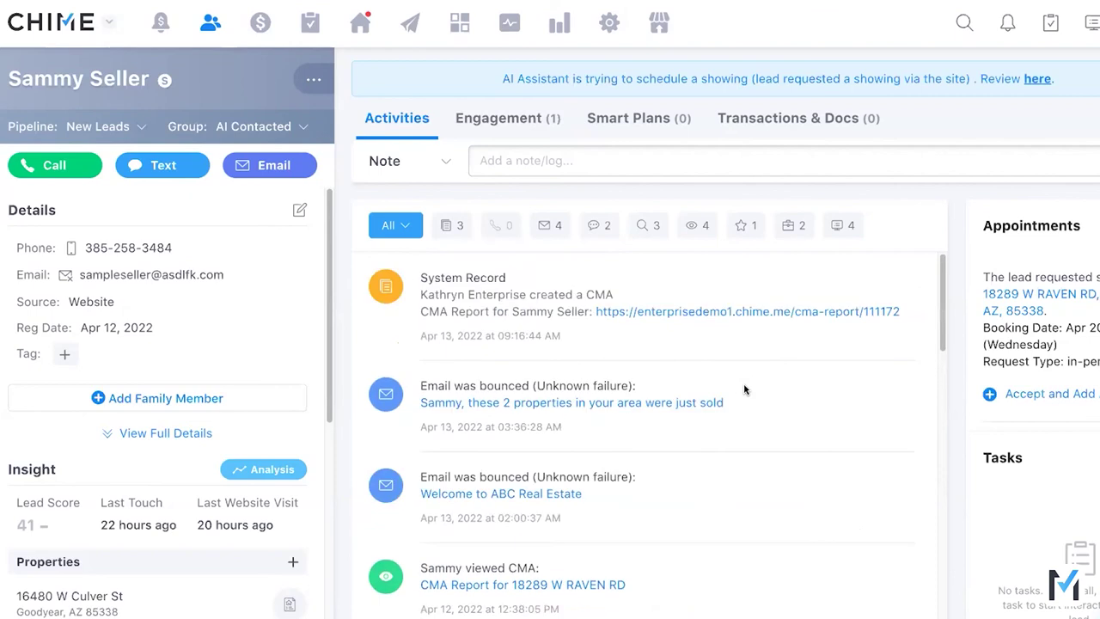